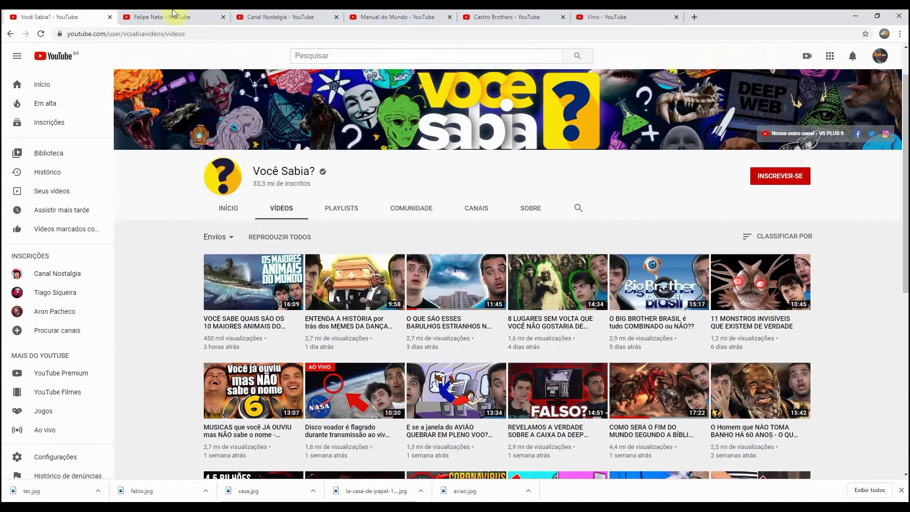
# - Examine the video thumbnails on the Você Sabia?, Felipe Neto and Canal Nostalgia channel pages
pyautogui.scroll(-6, 168, 283)
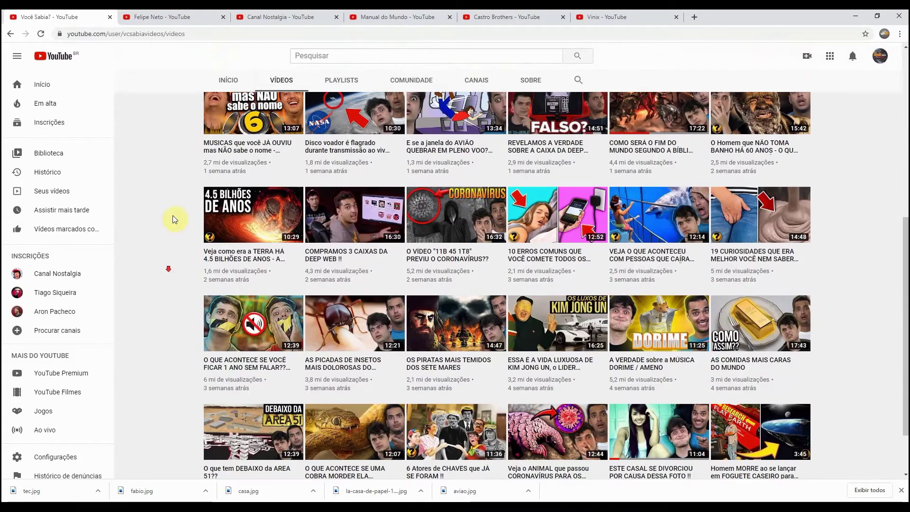
pyautogui.click(166, 18)
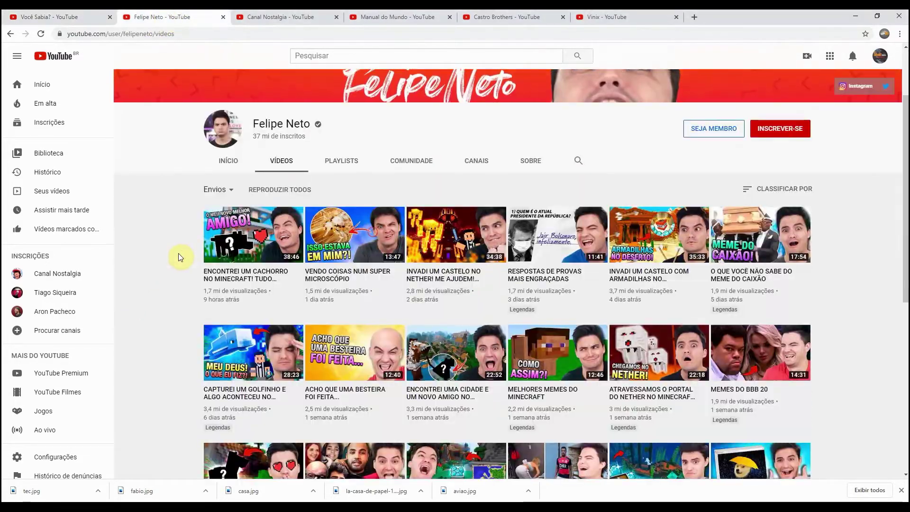
pyautogui.scroll(-6, 180, 257)
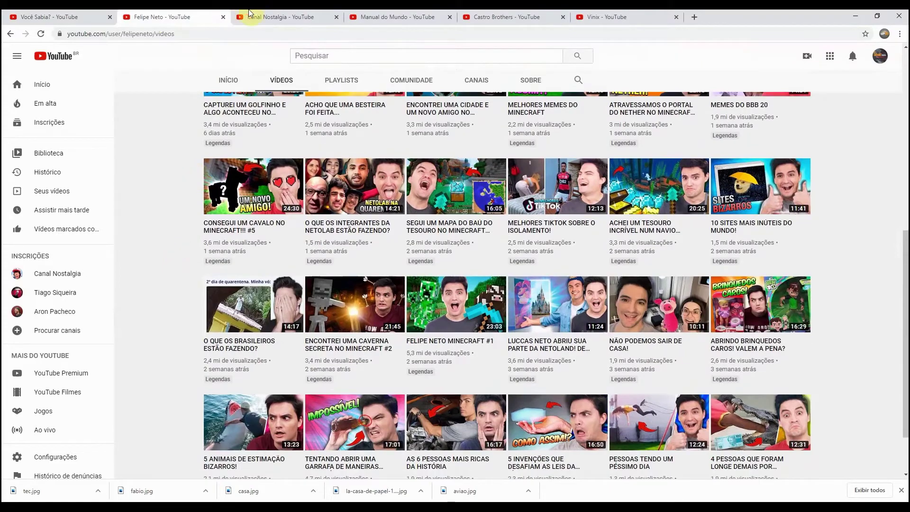
pyautogui.click(250, 12)
pyautogui.scroll(-5, 174, 254)
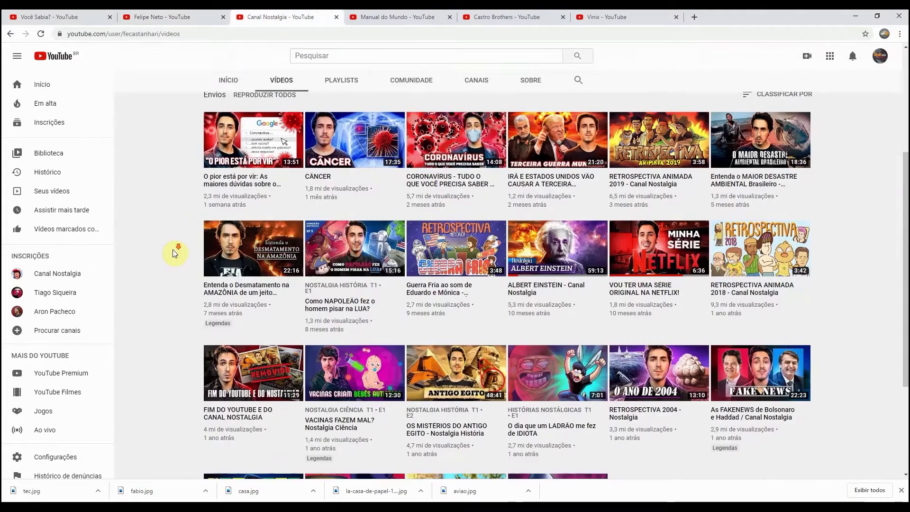
pyautogui.scroll(-4, 174, 253)
# - Examine the video thumbnails on the Manual do Mundo and Castro Brothers channel pages
pyautogui.hotkey('ctrl', 'Tab')
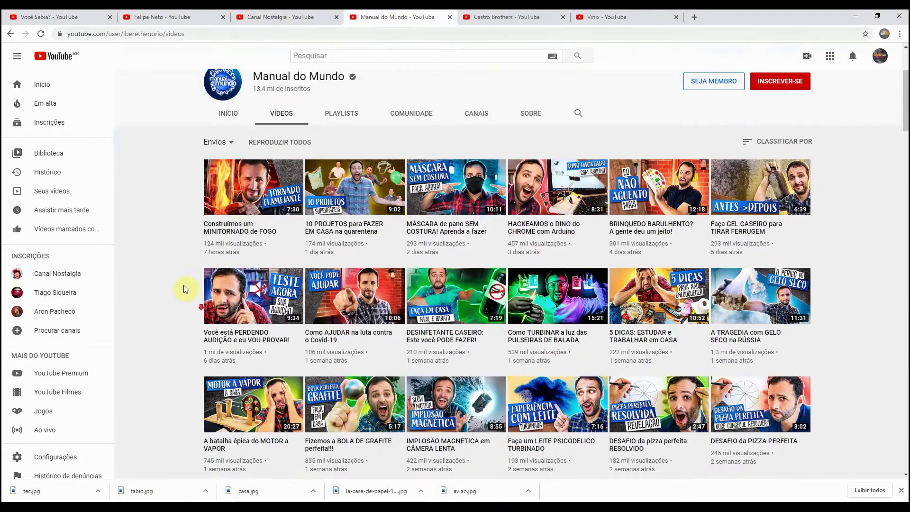
pyautogui.scroll(-2, 186, 268)
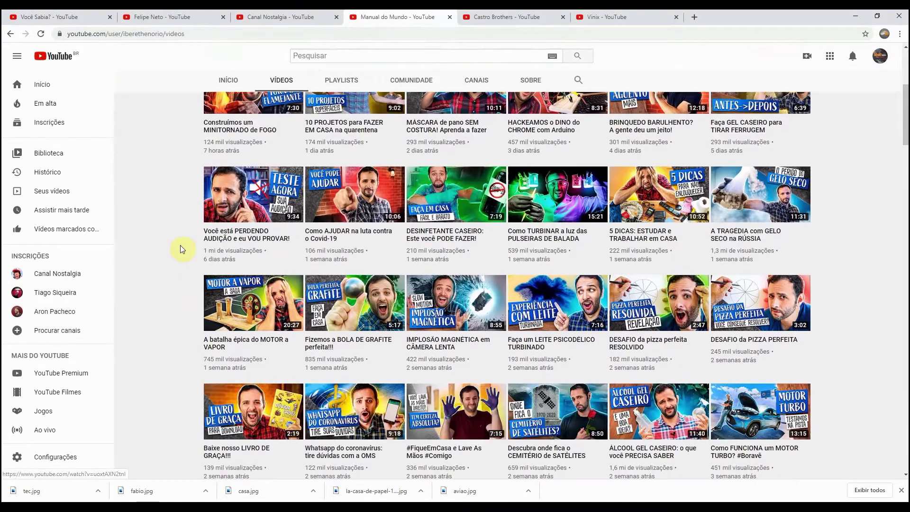
pyautogui.scroll(-7, 182, 249)
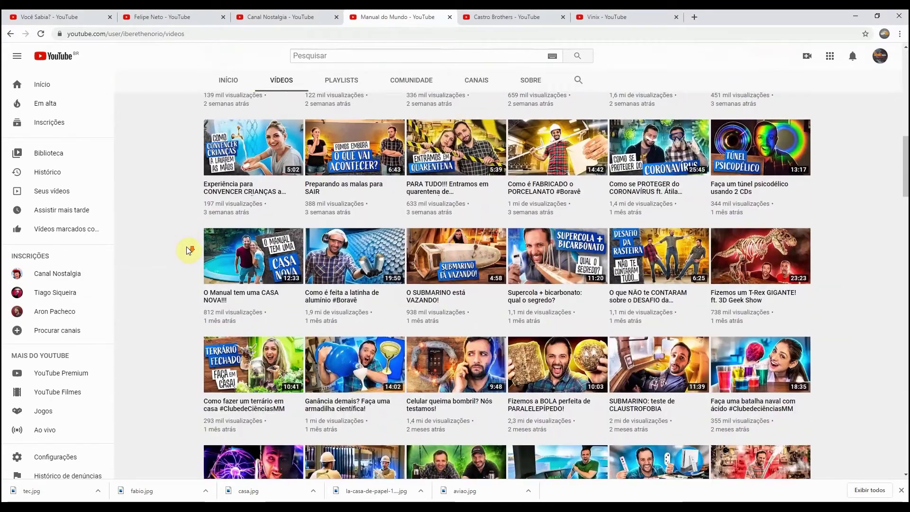
pyautogui.scroll(-2, 189, 250)
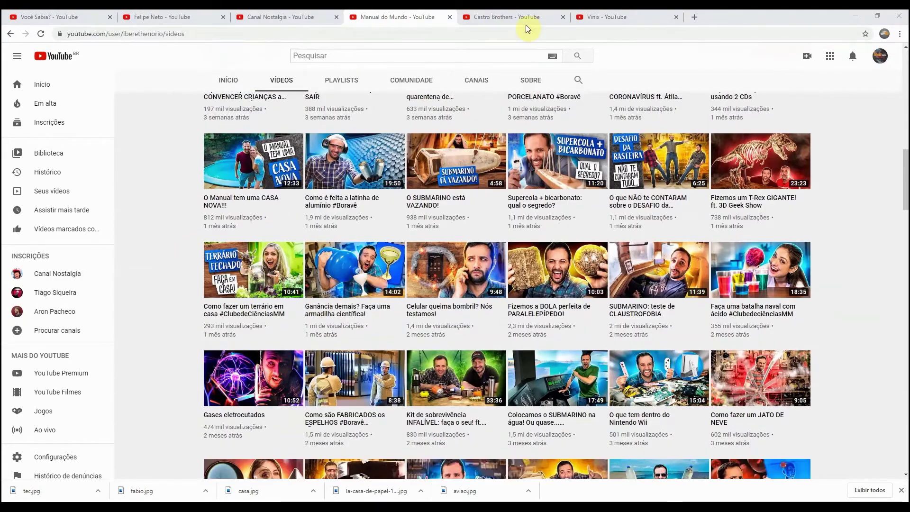
pyautogui.click(527, 22)
pyautogui.scroll(-5, 197, 210)
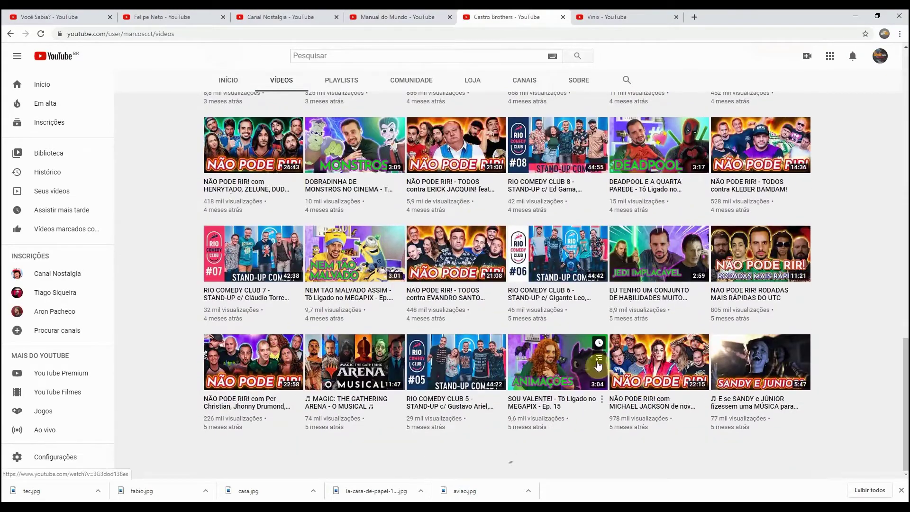
pyautogui.scroll(15, 340, 193)
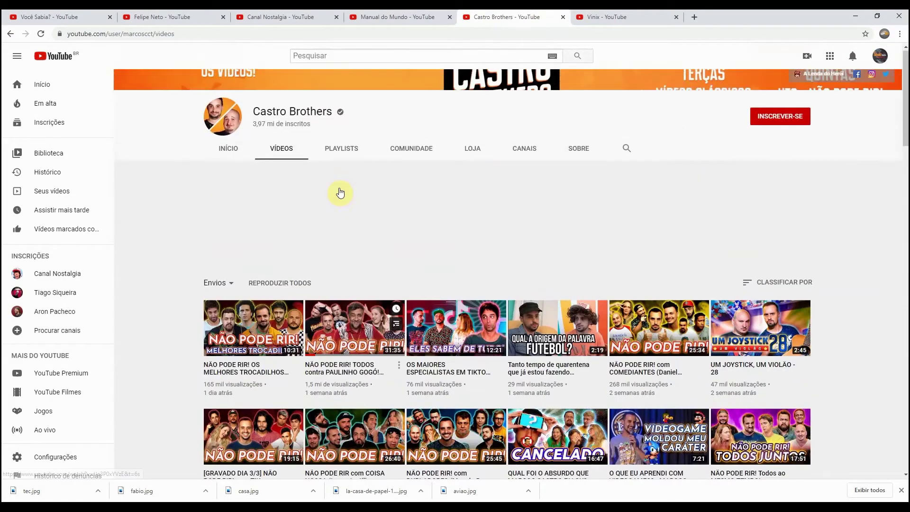
pyautogui.scroll(-4, 158, 289)
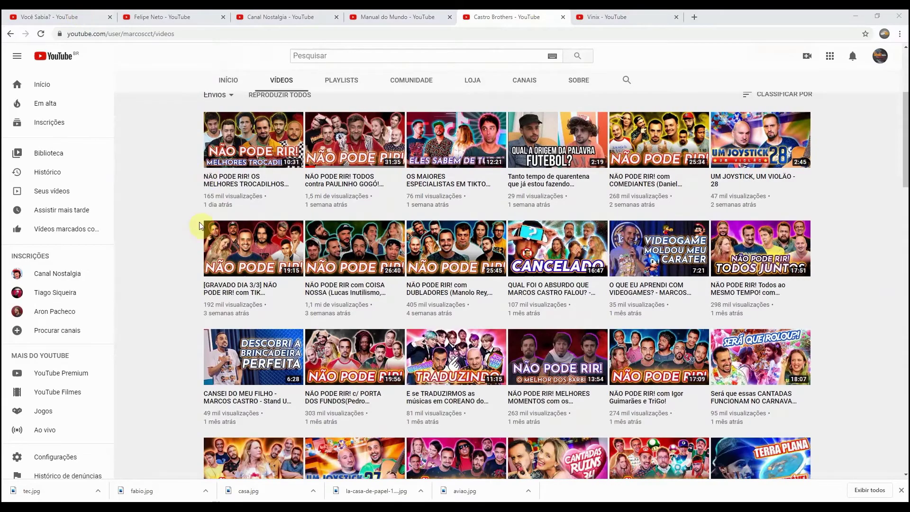
# - Compare the thumbnails of the large channels with those on the small Vinix channel
pyautogui.click(73, 18)
pyautogui.scroll(5, 178, 230)
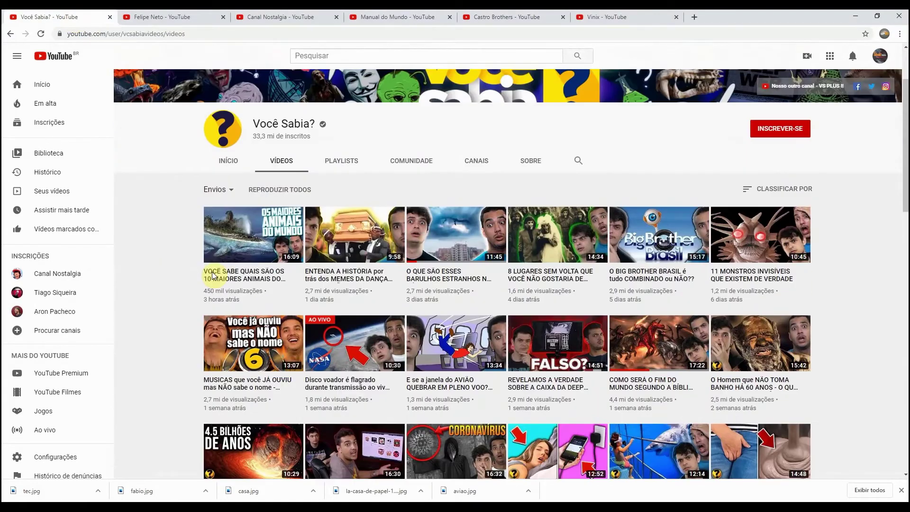
pyautogui.click(158, 14)
pyautogui.scroll(5, 163, 240)
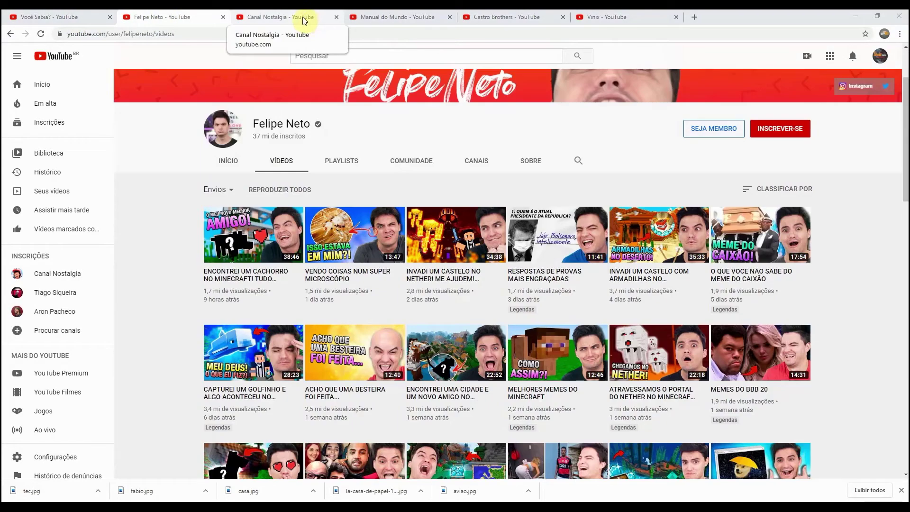
pyautogui.click(302, 18)
pyautogui.click(607, 18)
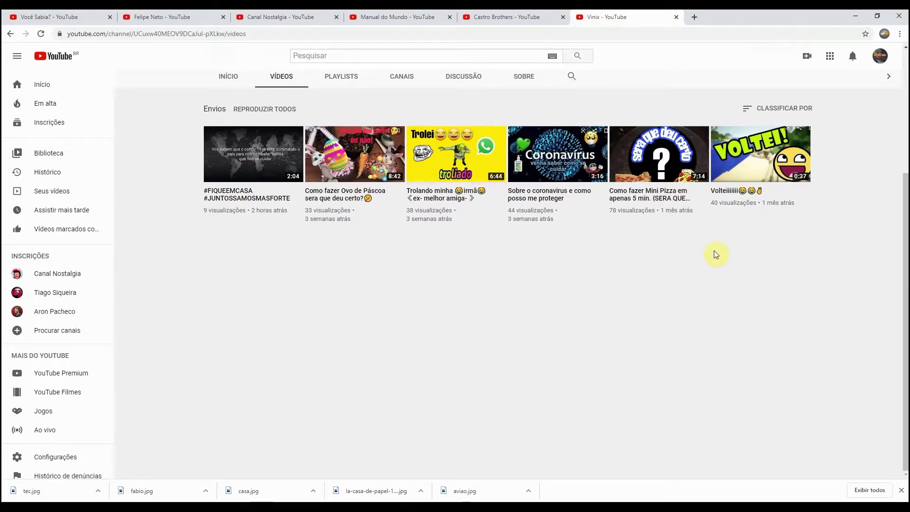
pyautogui.click(406, 17)
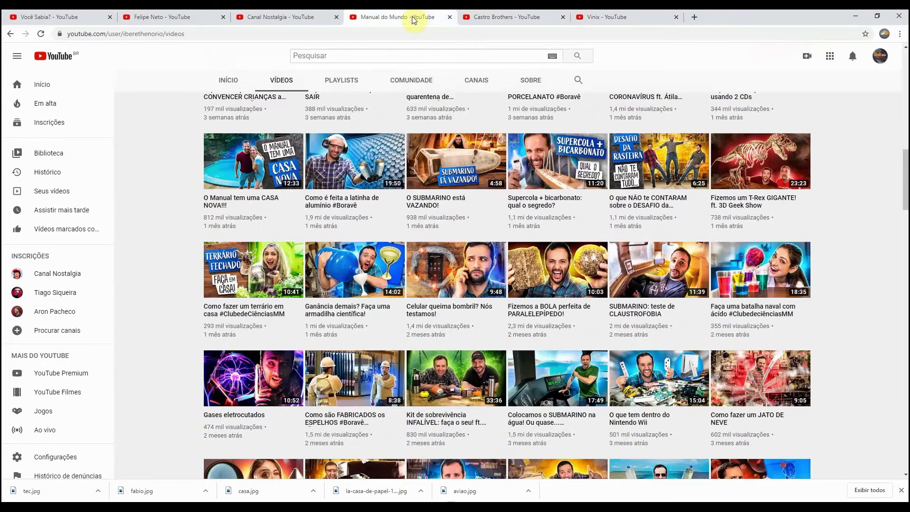
pyautogui.click(276, 23)
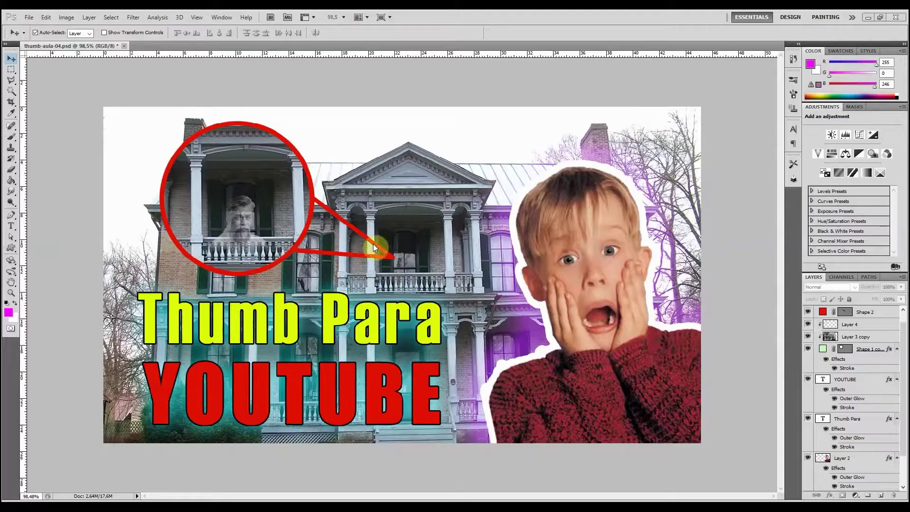
# - In Photoshop, start a new document sized 1280 × 720 pixels at a resolution of 72 pixels/inch
pyautogui.click(30, 18)
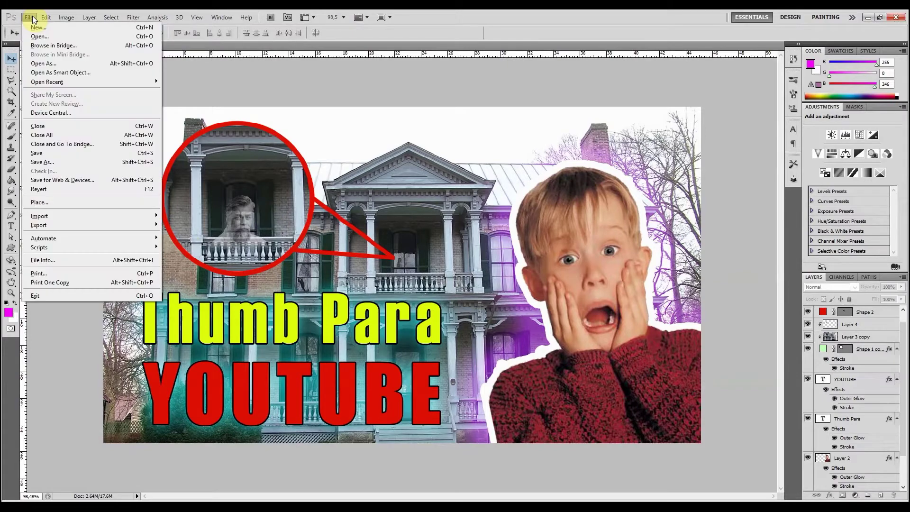
pyautogui.click(46, 30)
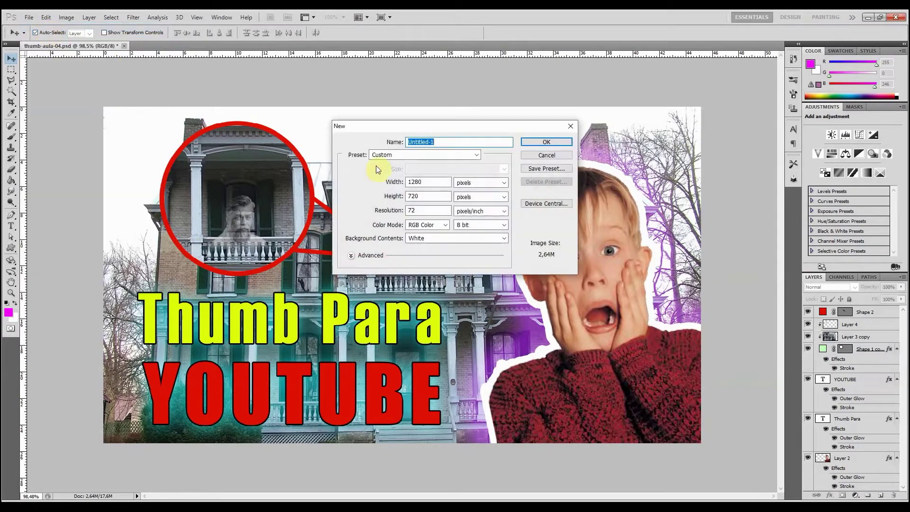
pyautogui.click(432, 182)
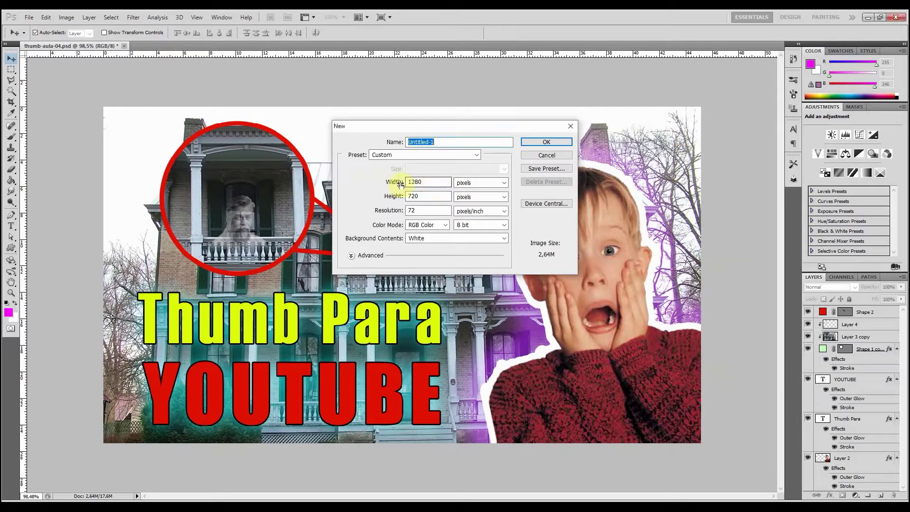
pyautogui.doubleClick(428, 196)
pyautogui.doubleClick(432, 183)
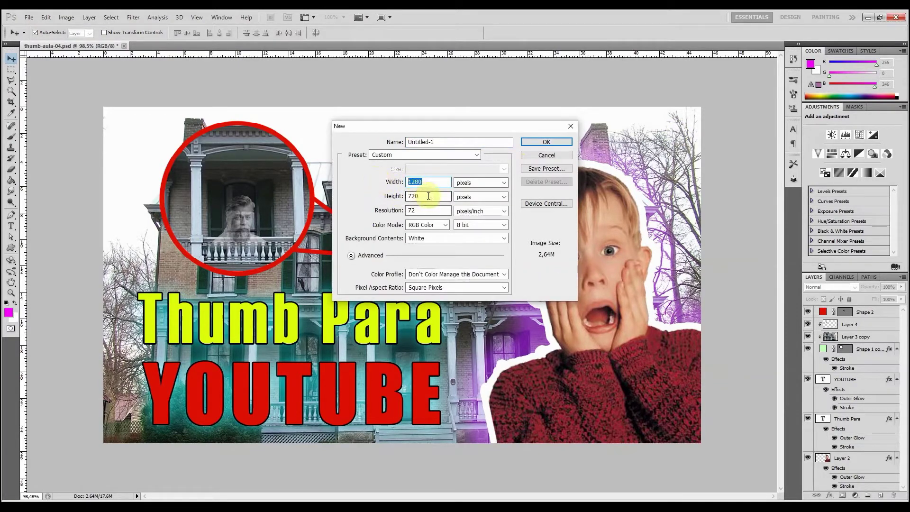
pyautogui.doubleClick(428, 196)
pyautogui.doubleClick(417, 210)
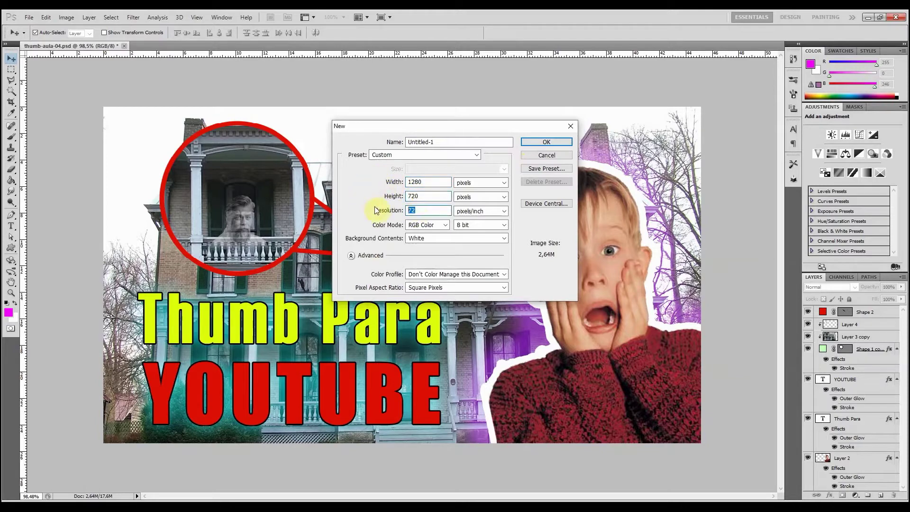
# - Choose RGB Color as the colour mode and create the new document with a white background
pyautogui.click(437, 226)
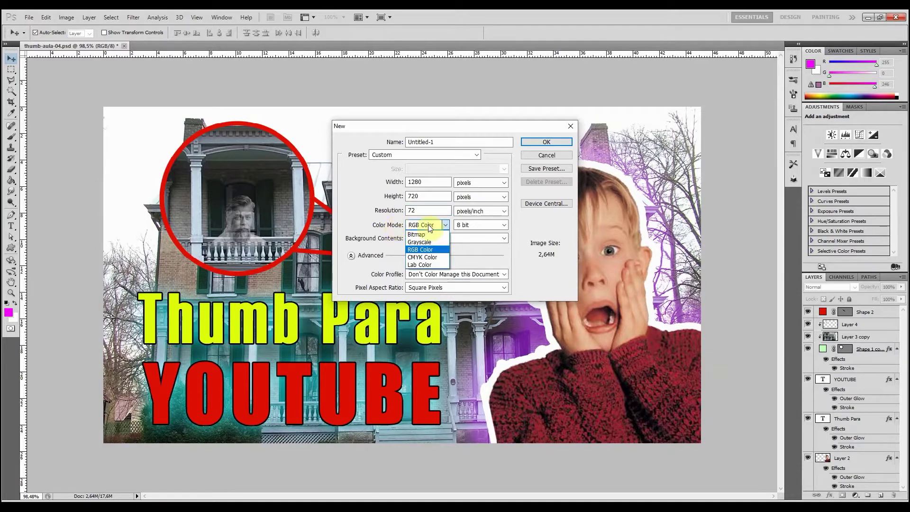
pyautogui.click(429, 250)
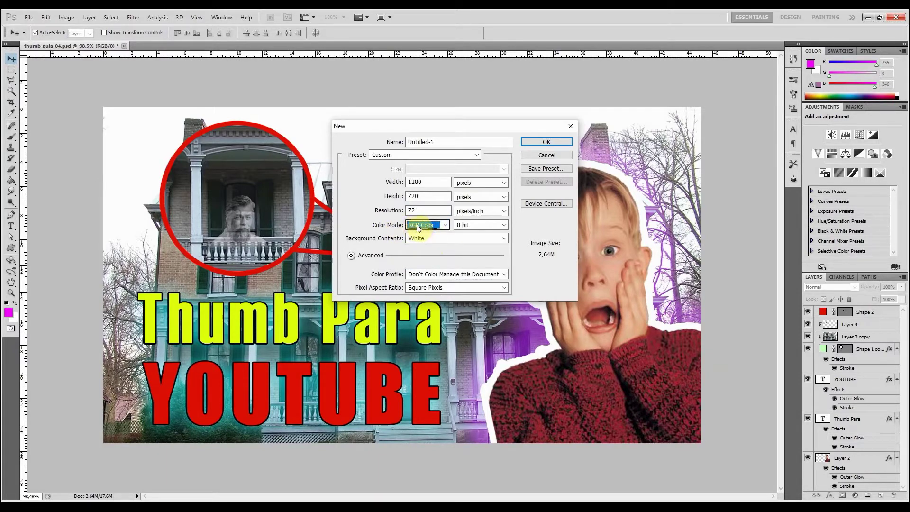
pyautogui.click(431, 226)
pyautogui.click(427, 248)
pyautogui.click(535, 142)
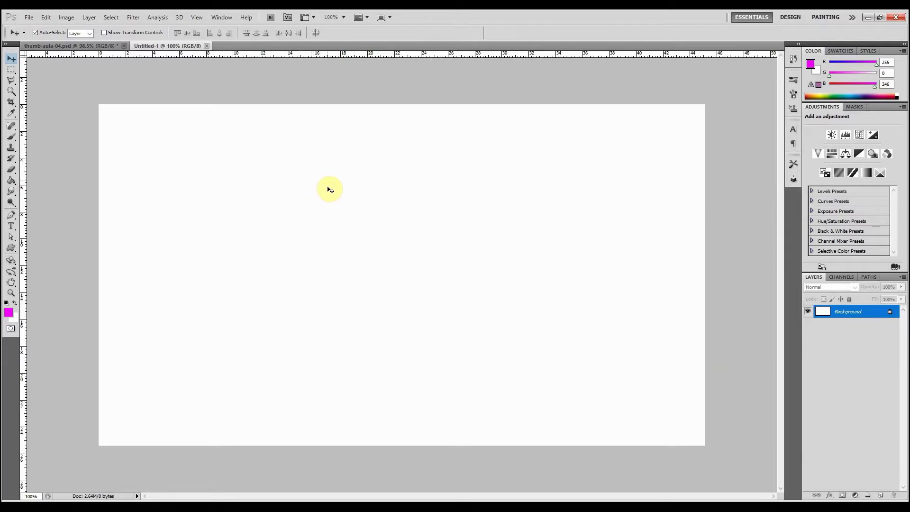
# - Open the casa image from the 04 folder
pyautogui.click(29, 17)
pyautogui.click(40, 37)
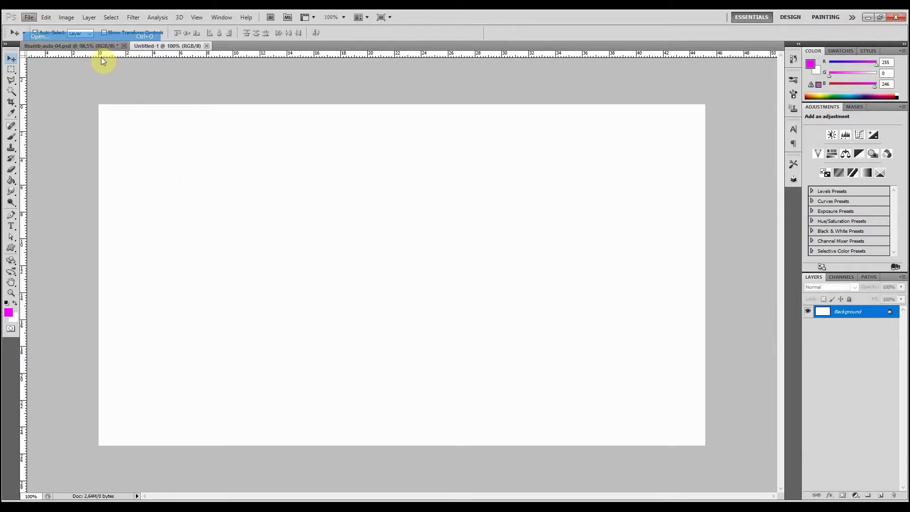
pyautogui.click(416, 127)
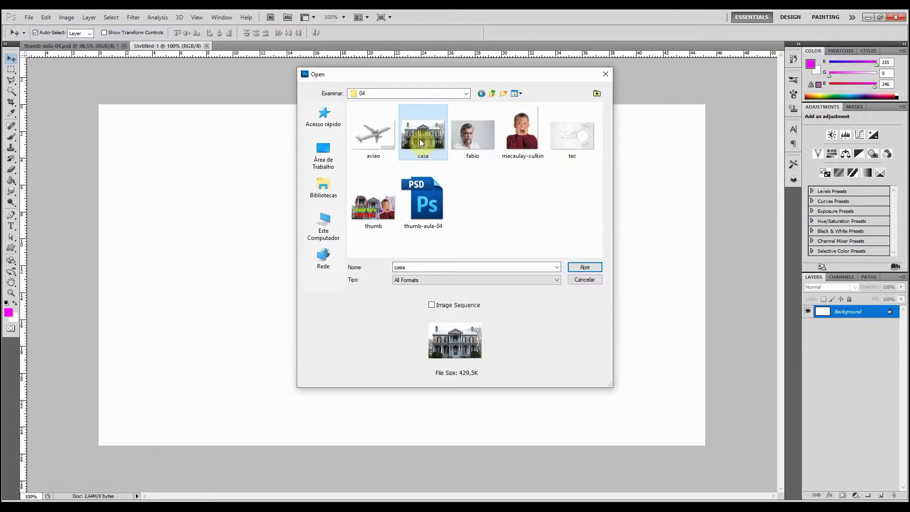
pyautogui.doubleClick(420, 138)
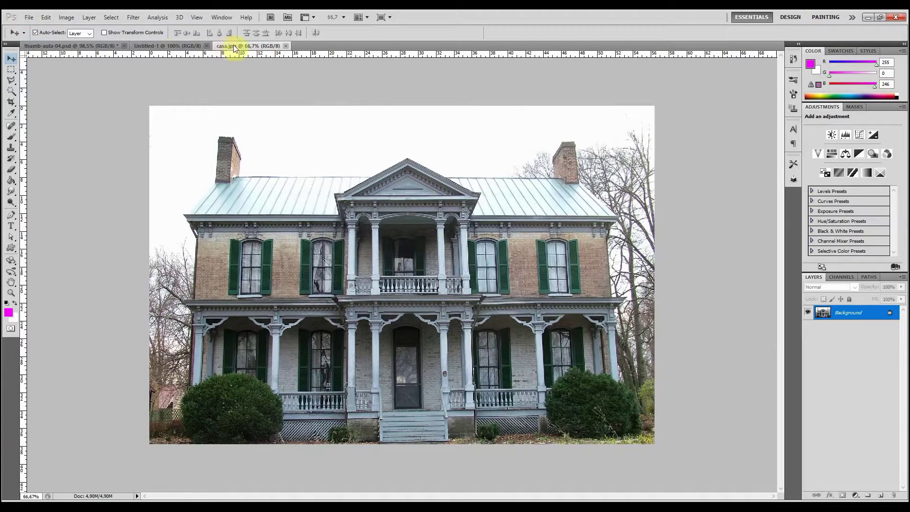
# - Copy the house photo from casa.jpg into the blank Untitled-1 document as a new layer
pyautogui.click(161, 47)
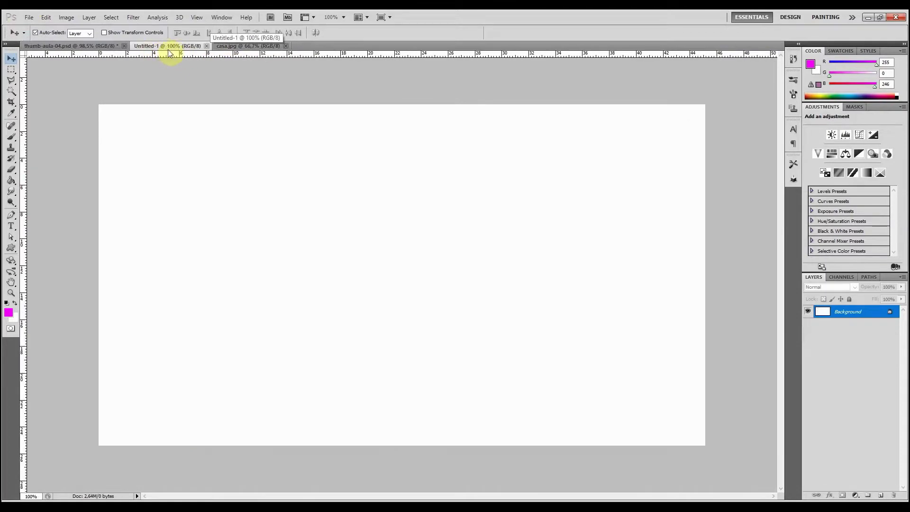
pyautogui.click(246, 48)
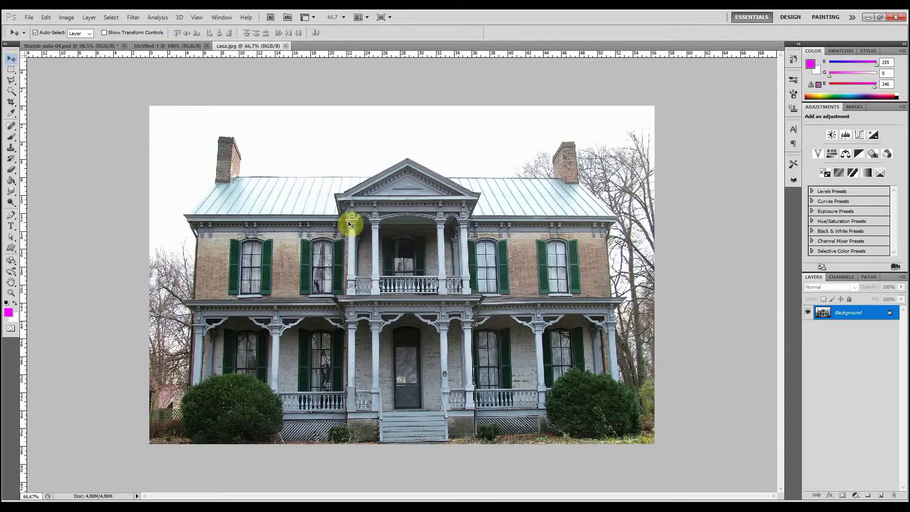
pyautogui.moveTo(198, 54); pyautogui.dragTo(308, 206)
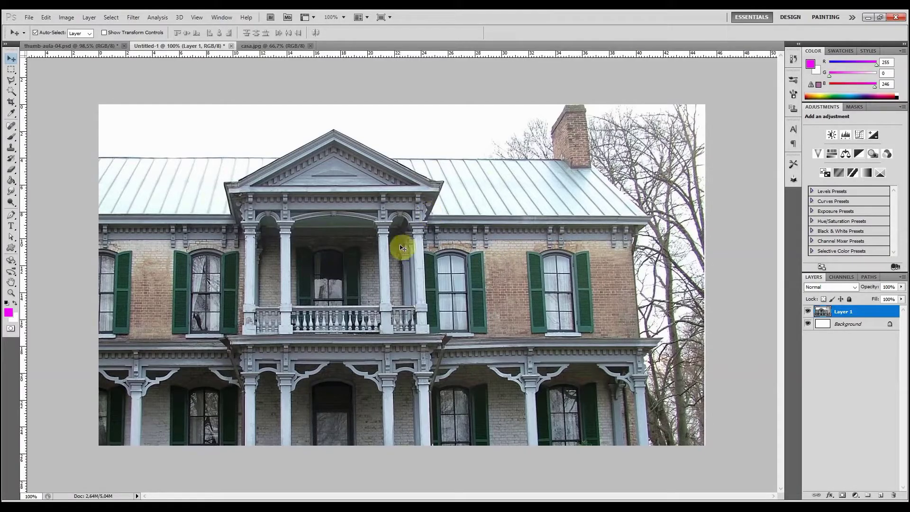
# - Free-transform the house layer, scaling it to about 80% width so it spans the full canvas width
pyautogui.hotkey('ctrl', 't')
pyautogui.moveTo(497, 233); pyautogui.dragTo(475, 320)
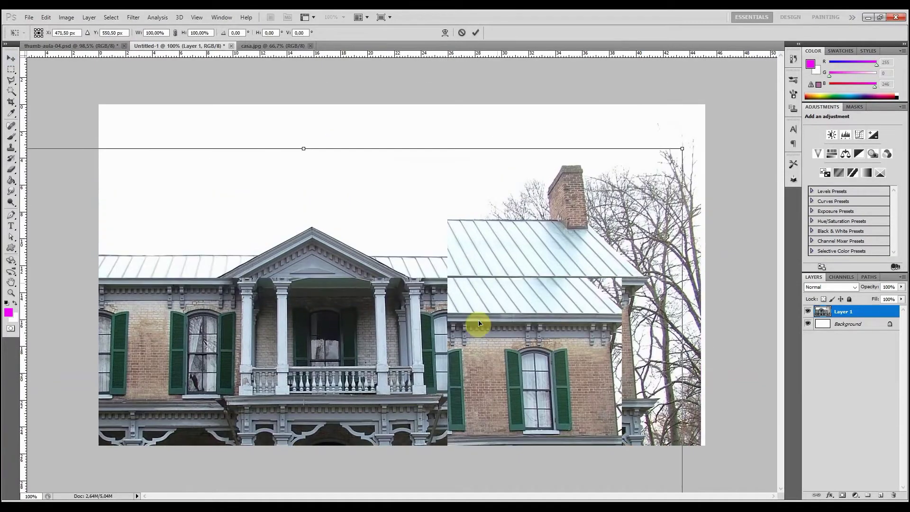
pyautogui.moveTo(662, 149); pyautogui.dragTo(603, 136)
pyautogui.moveTo(639, 77); pyautogui.dragTo(705, 105)
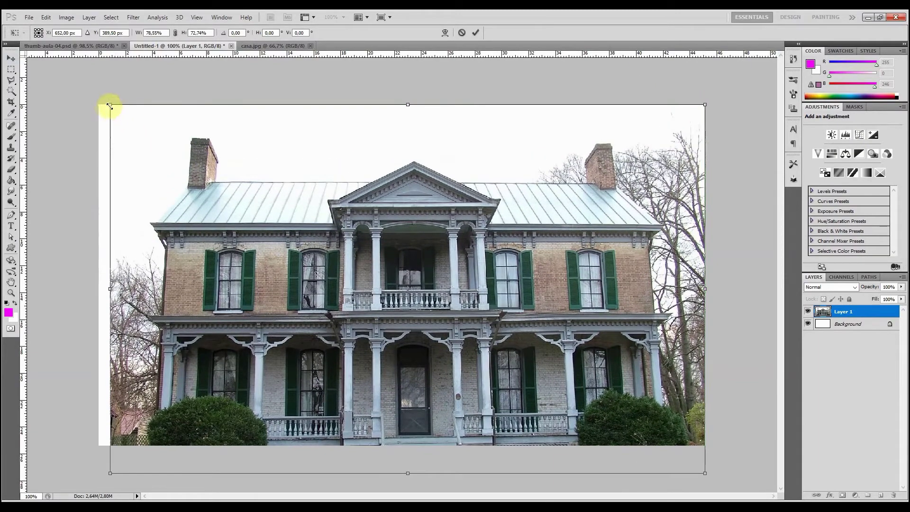
pyautogui.moveTo(110, 105); pyautogui.dragTo(95, 105)
# - Enlarge the house layer to about 82% width and stretch its height past the canvas edges, finishing the transform
pyautogui.moveTo(401, 104); pyautogui.dragTo(406, 95)
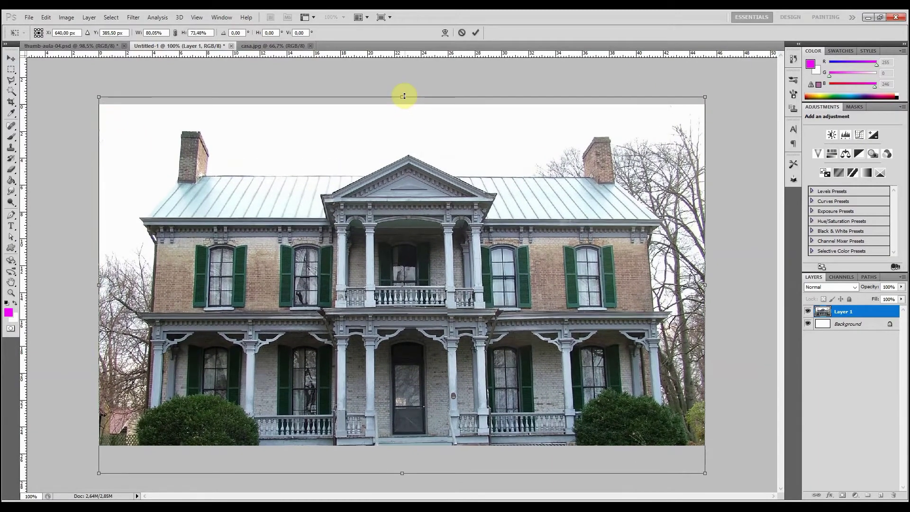
pyautogui.hotkey('shift', 'Up')
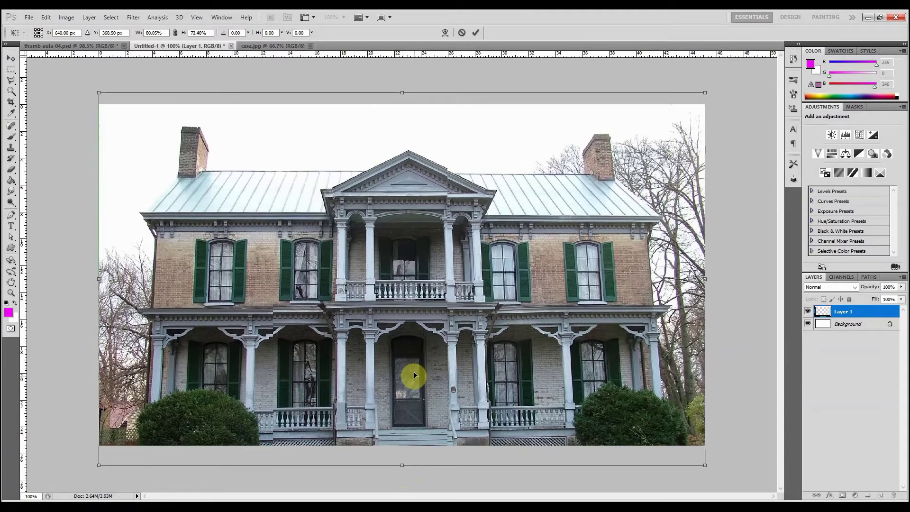
pyautogui.hotkey('shift', 'Up')
pyautogui.moveTo(404, 90); pyautogui.dragTo(402, 78)
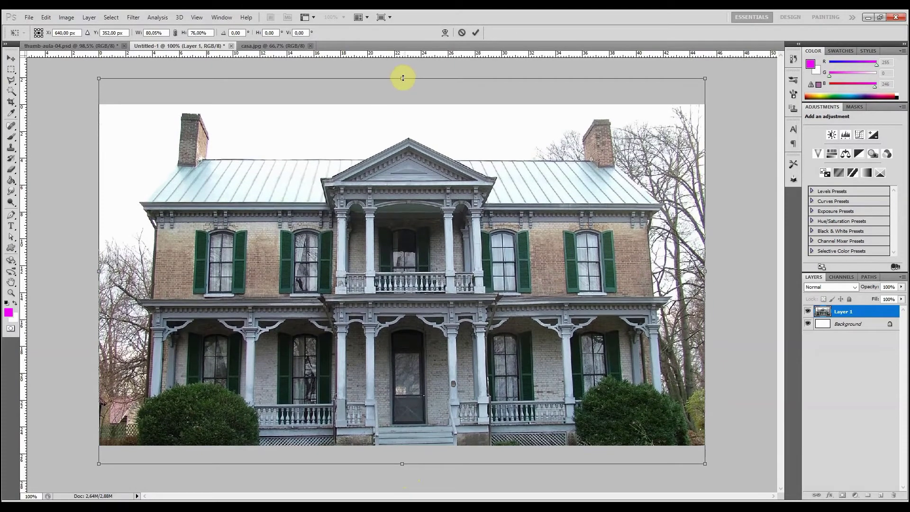
pyautogui.moveTo(103, 267); pyautogui.dragTo(87, 270)
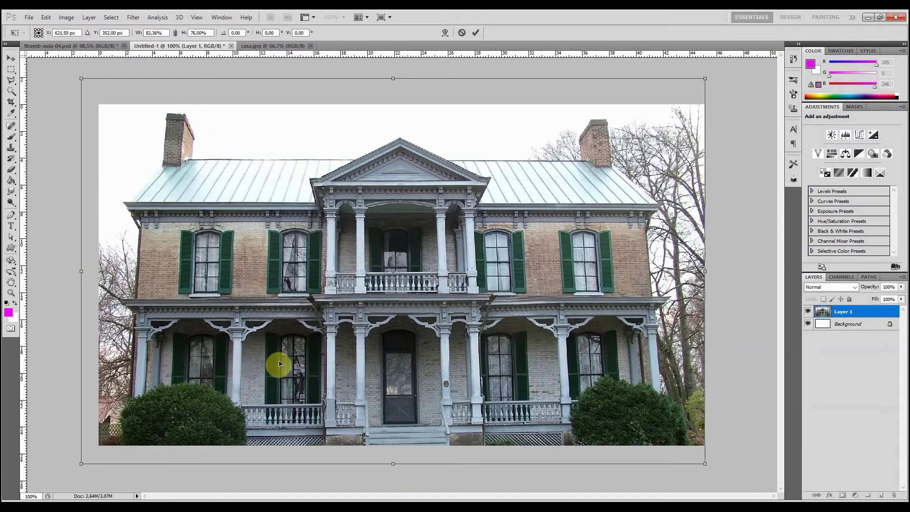
pyautogui.moveTo(396, 465); pyautogui.dragTo(398, 473)
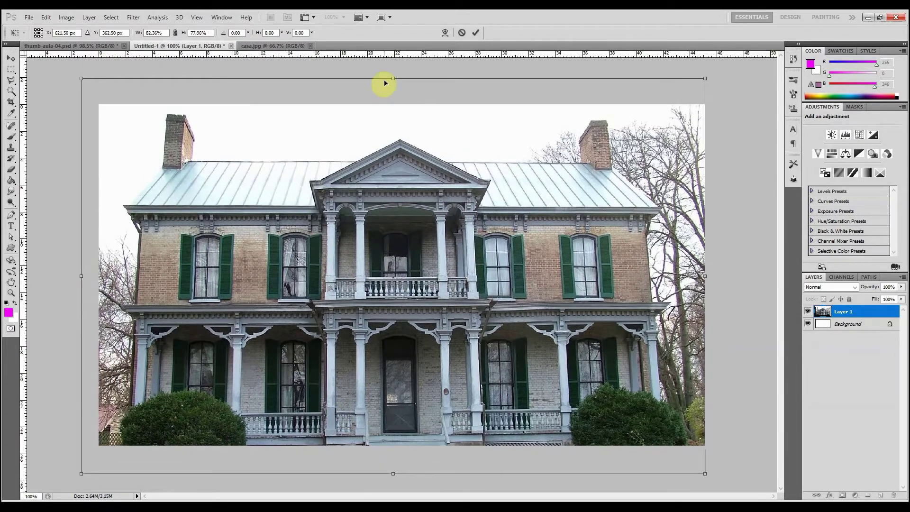
pyautogui.moveTo(394, 79); pyautogui.dragTo(394, 69)
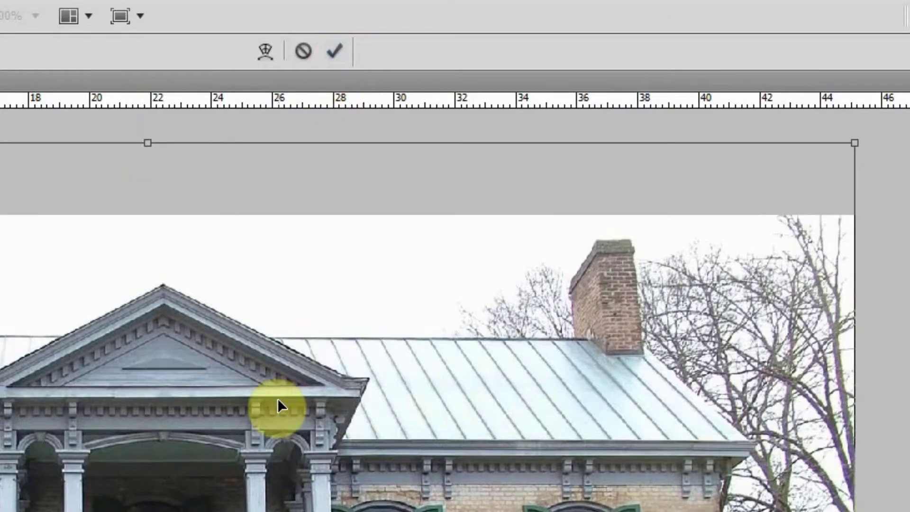
pyautogui.press('Return')
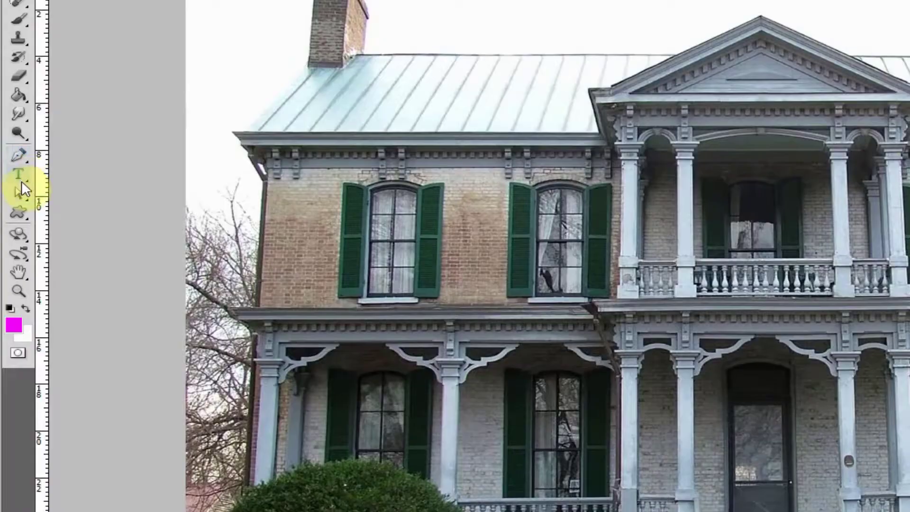
# - Add the magenta Haettenschweiler text "Thumb para" over the left half of the roof
pyautogui.click(23, 178)
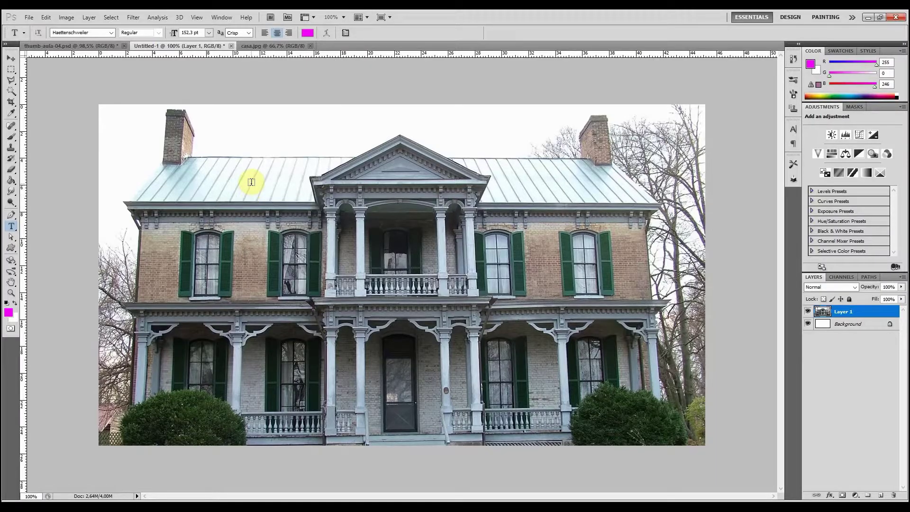
pyautogui.click(252, 182)
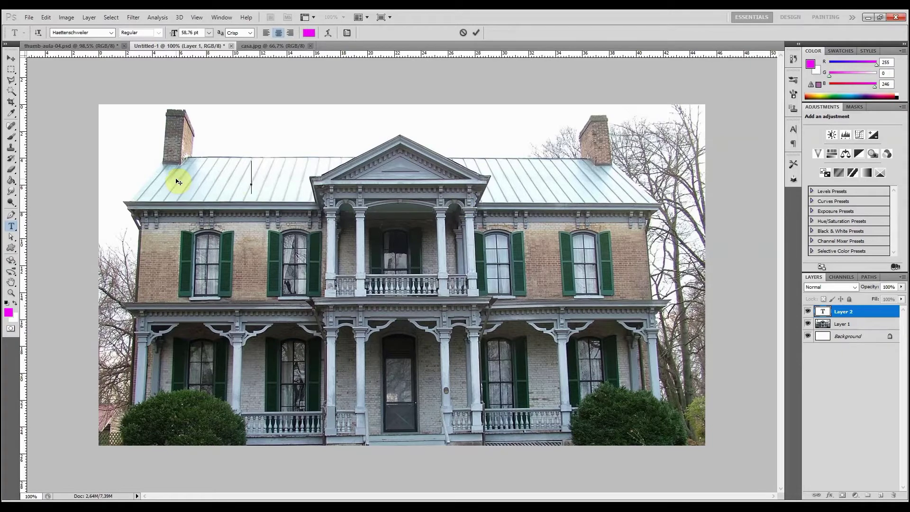
pyautogui.write('Thumb para')
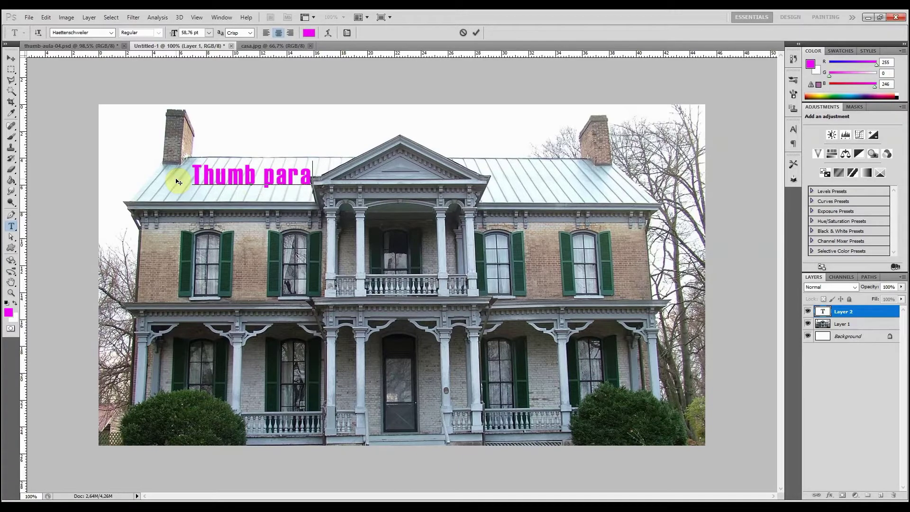
pyautogui.hotkey('ctrl', 'Return')
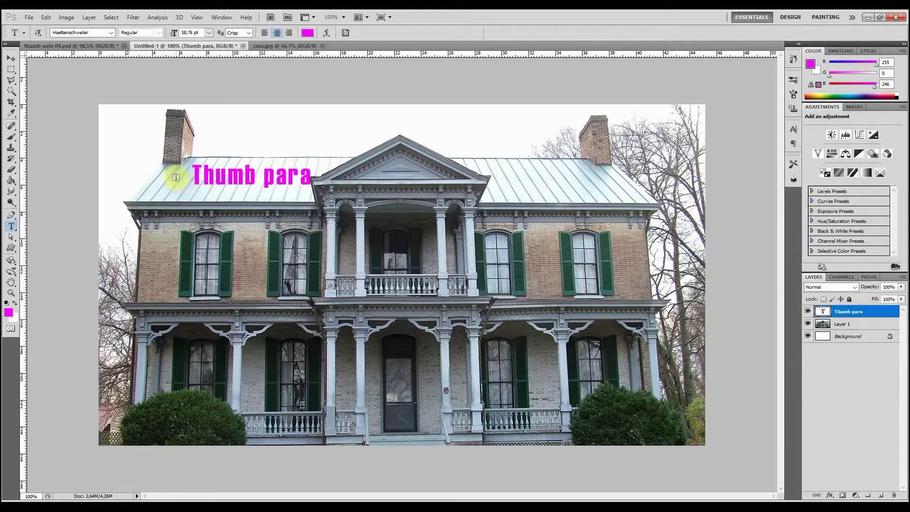
pyautogui.click(281, 178)
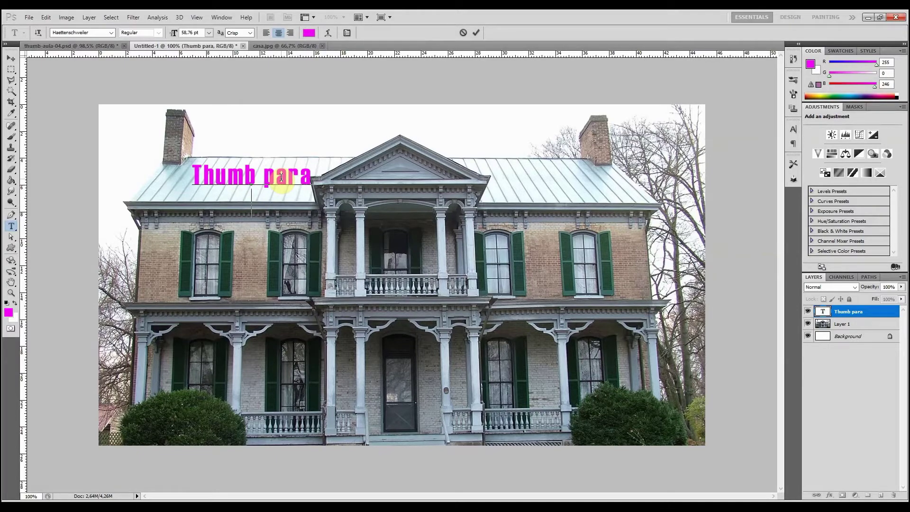
pyautogui.write('ed')
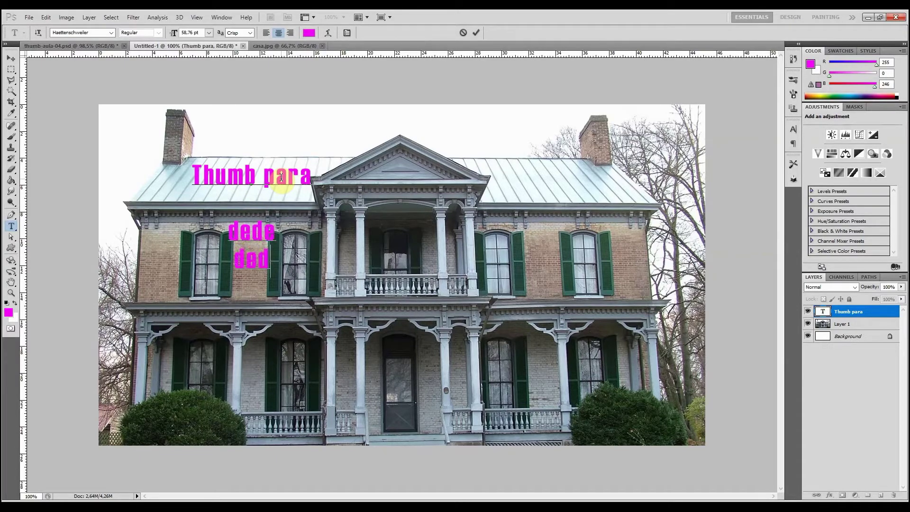
pyautogui.write('e')
pyautogui.press('BackSpace')
pyautogui.press('BackSpace')
pyautogui.press('BackSpace')
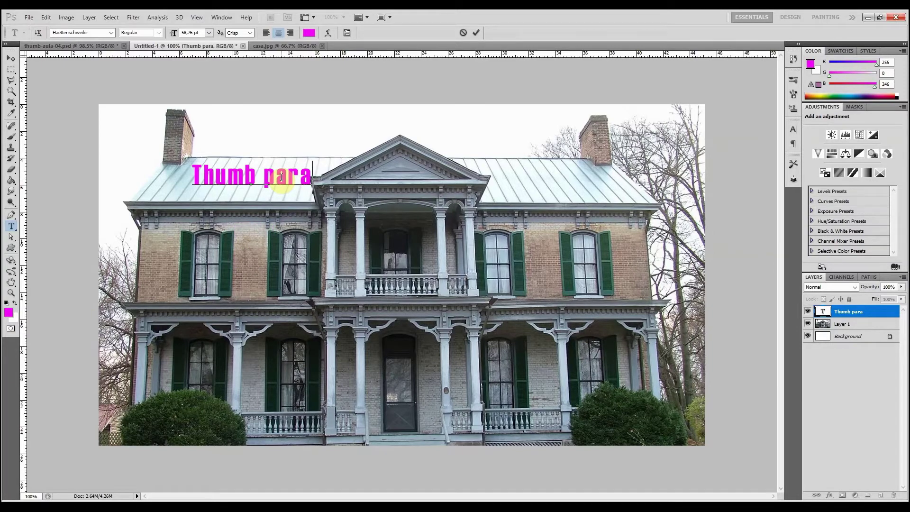
pyautogui.hotkey('ctrl', 'Return')
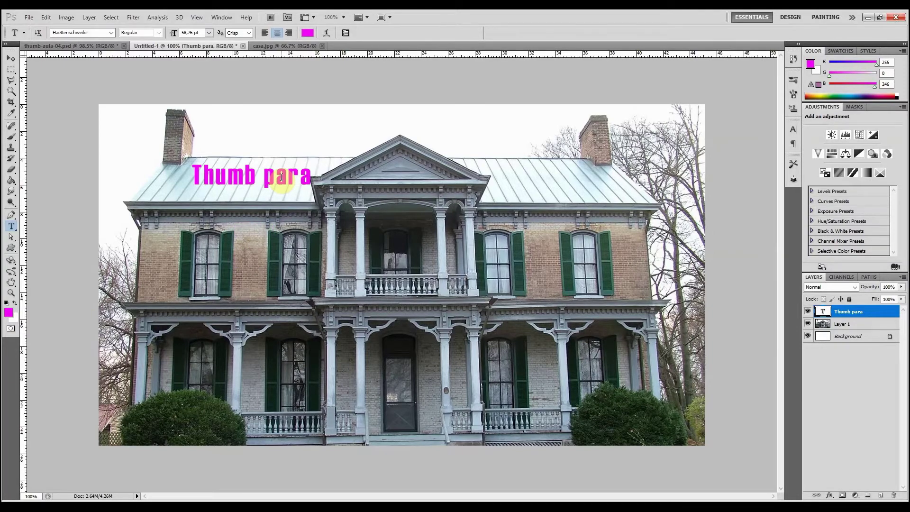
# - Move the Thumb para text around the left side of the house, leaving it over the upper-floor windows
pyautogui.click(14, 59)
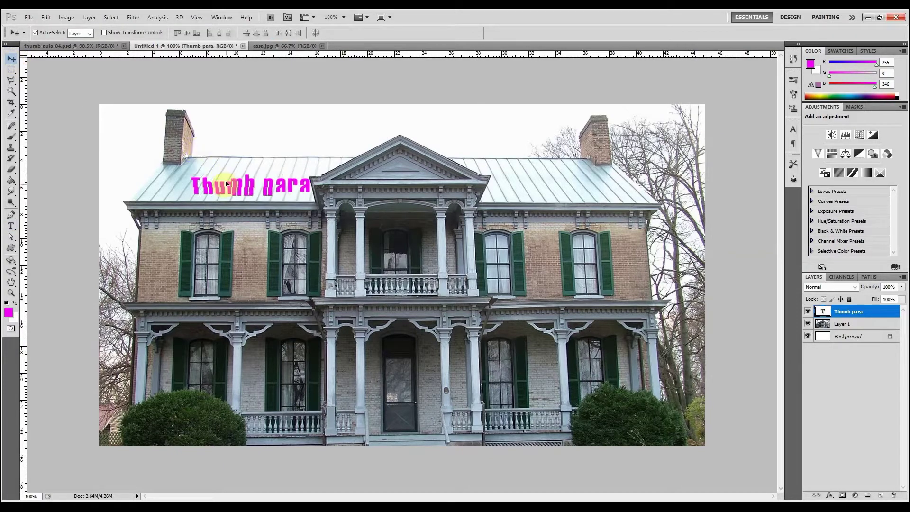
pyautogui.moveTo(209, 177); pyautogui.dragTo(134, 155)
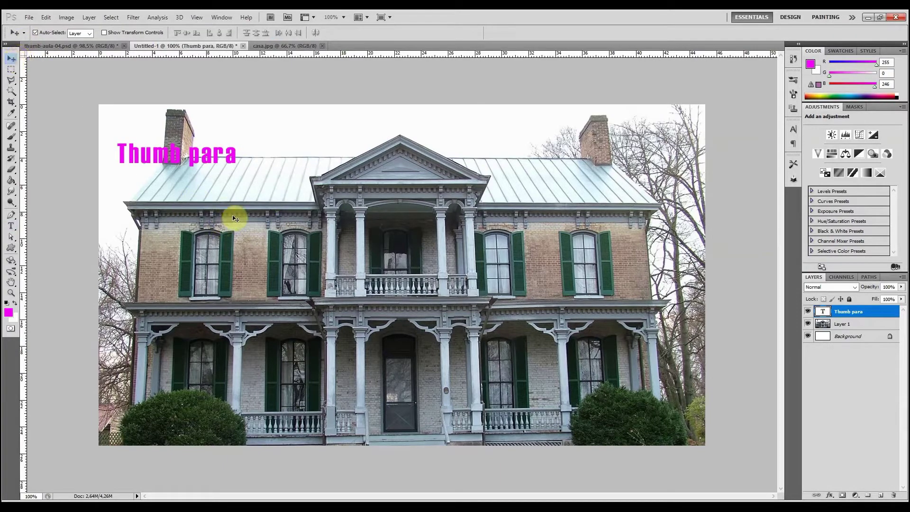
pyautogui.moveTo(210, 162); pyautogui.dragTo(218, 179)
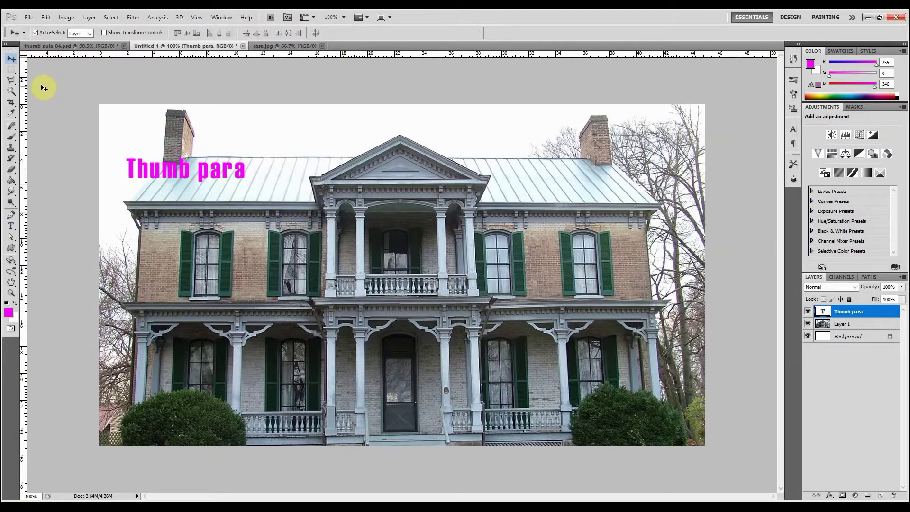
pyautogui.click(10, 225)
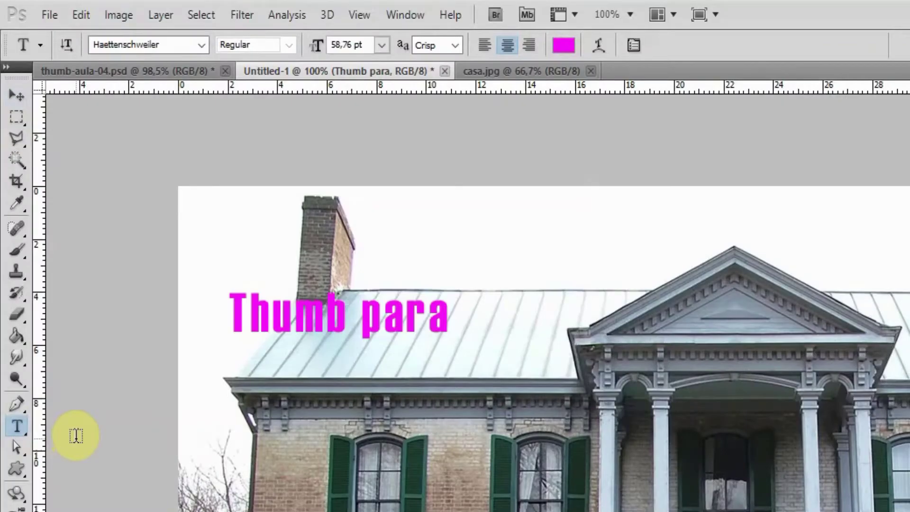
pyautogui.press('v')
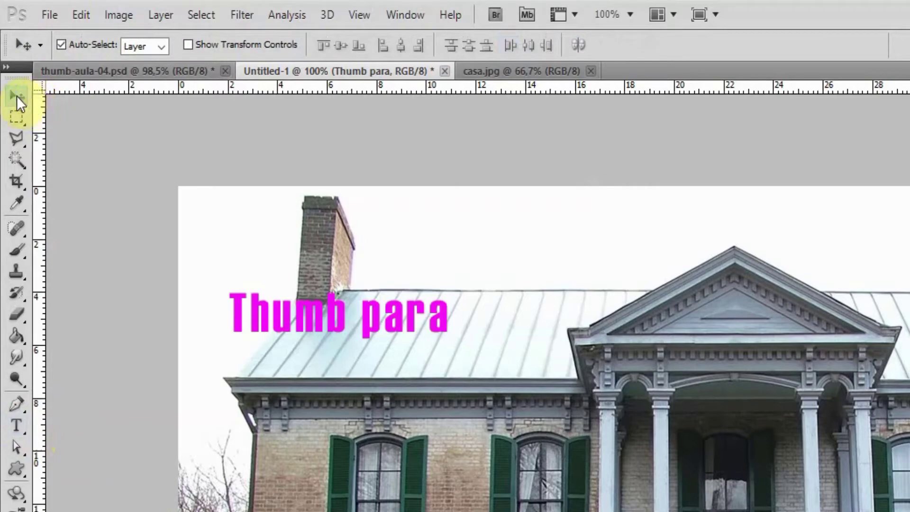
pyautogui.moveTo(327, 311); pyautogui.dragTo(248, 265)
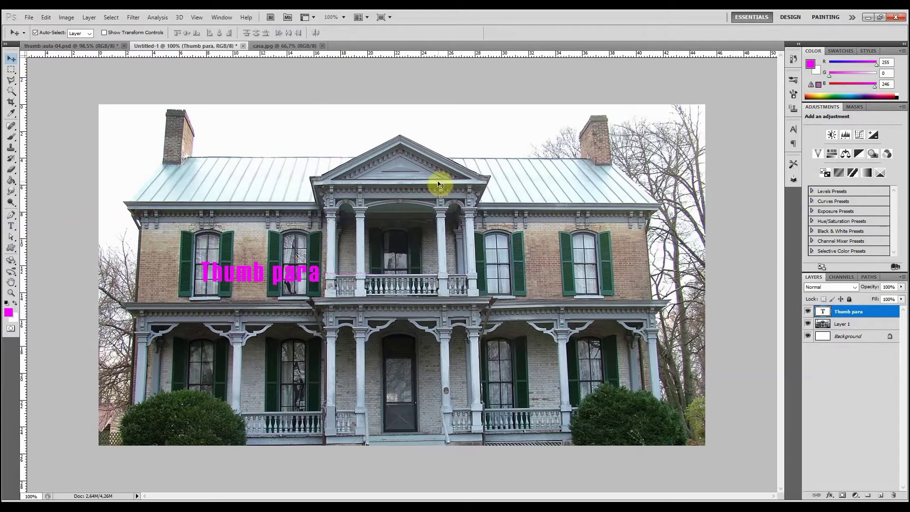
# - Turn off Auto-Select for the Move tool and move the Thumb para text back onto the left half of the roof
pyautogui.click(859, 326)
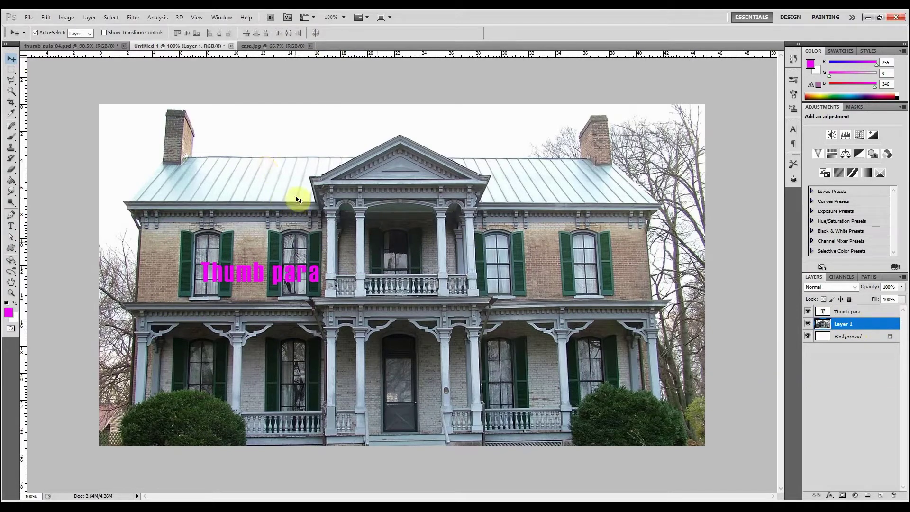
pyautogui.click(256, 273)
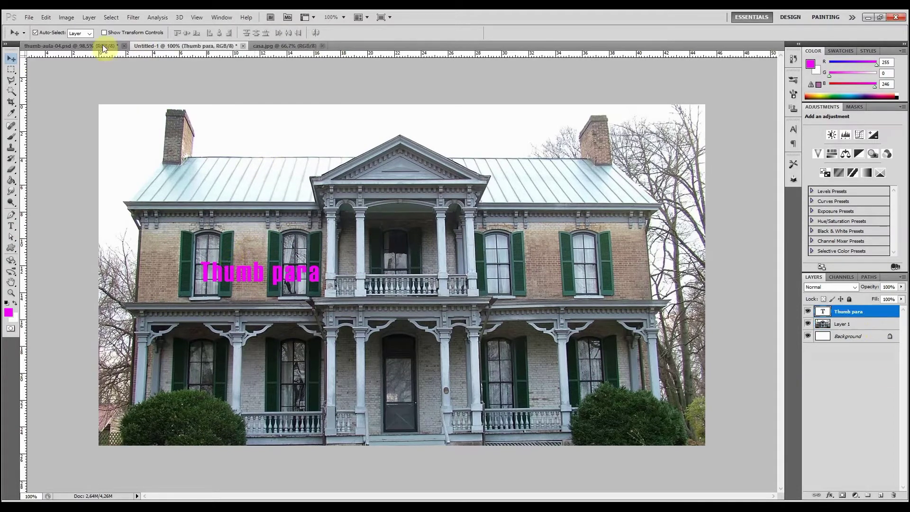
pyautogui.click(38, 33)
pyautogui.moveTo(252, 283); pyautogui.dragTo(220, 166)
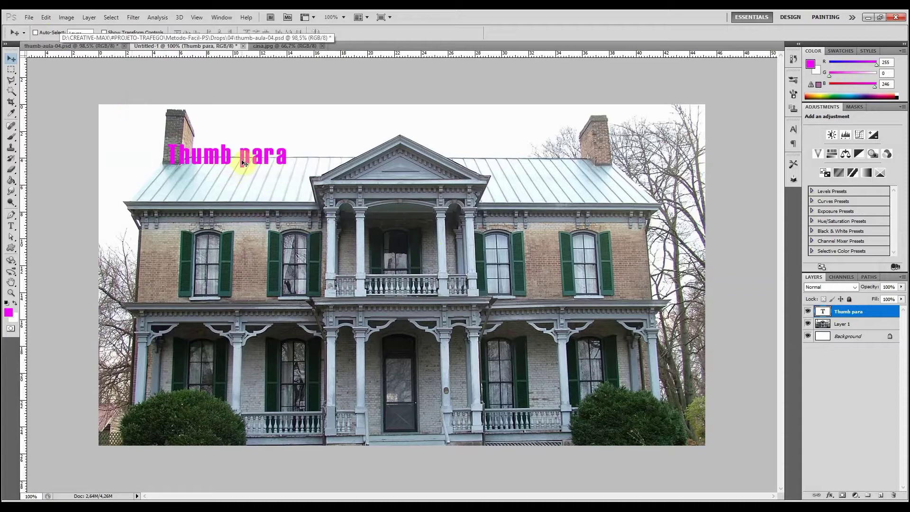
pyautogui.moveTo(242, 163); pyautogui.dragTo(241, 192)
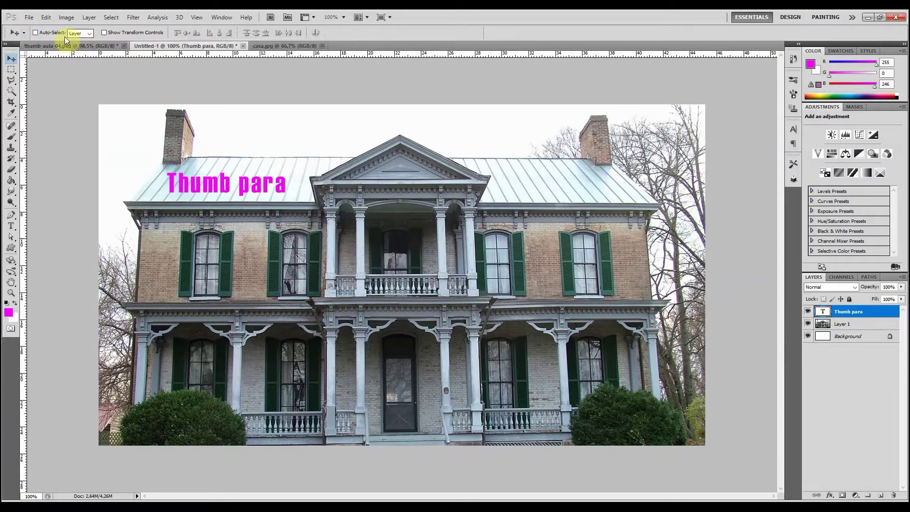
# - With Auto-Select off, alternate the layer selection between the house and the Thumb para text directly on the canvas
pyautogui.keyDown('ctrl'); pyautogui.click(363, 270); pyautogui.keyUp('ctrl')
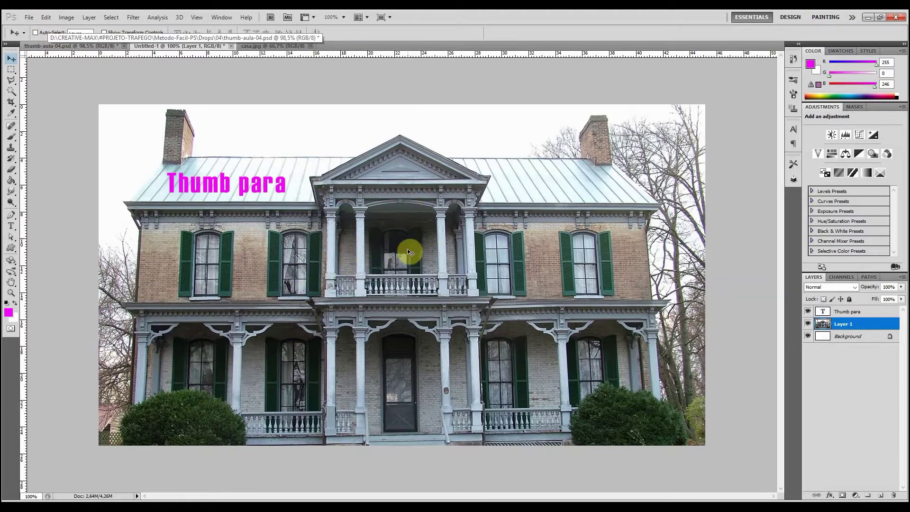
pyautogui.click(855, 322)
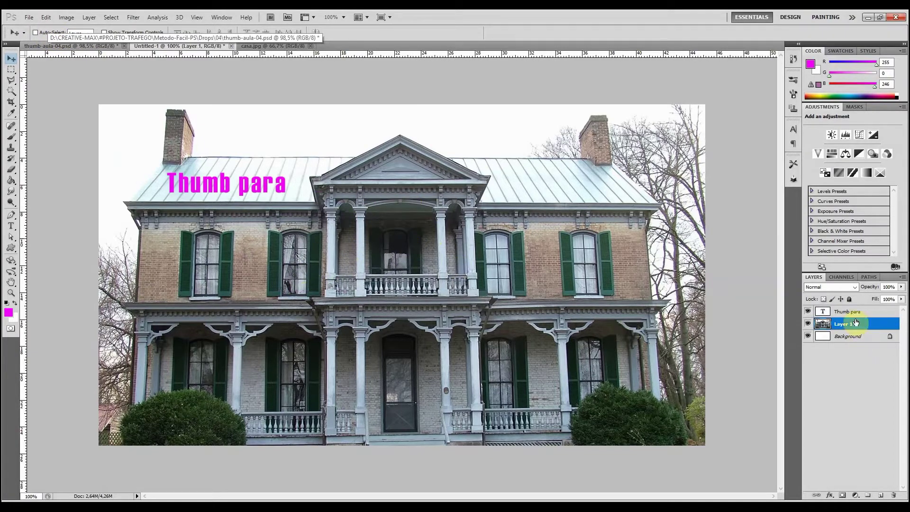
pyautogui.keyDown('ctrl'); pyautogui.click(261, 189); pyautogui.keyUp('ctrl')
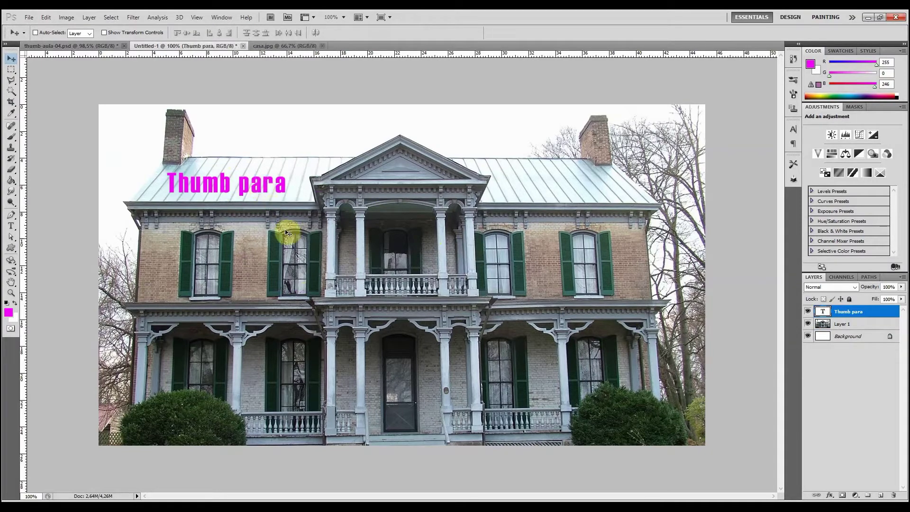
pyautogui.keyDown('ctrl'); pyautogui.click(294, 250); pyautogui.keyUp('ctrl')
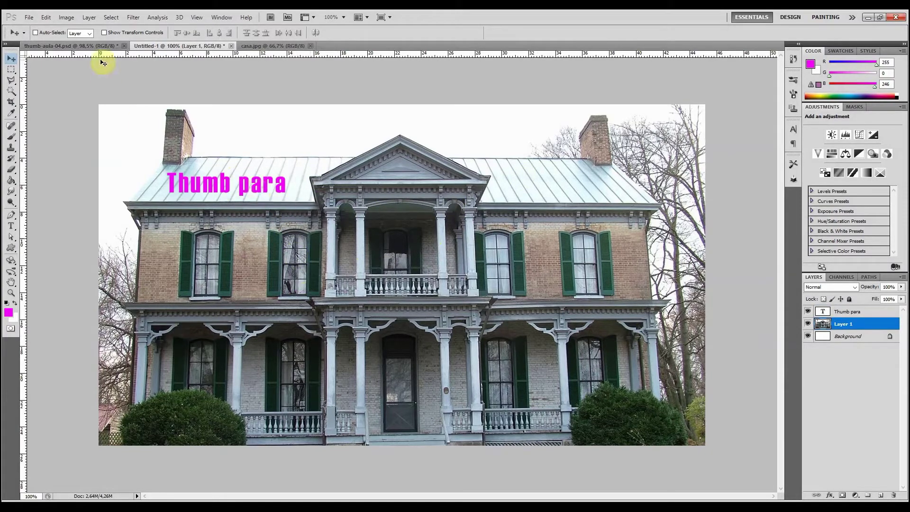
pyautogui.keyDown('ctrl'); pyautogui.click(269, 188); pyautogui.keyUp('ctrl')
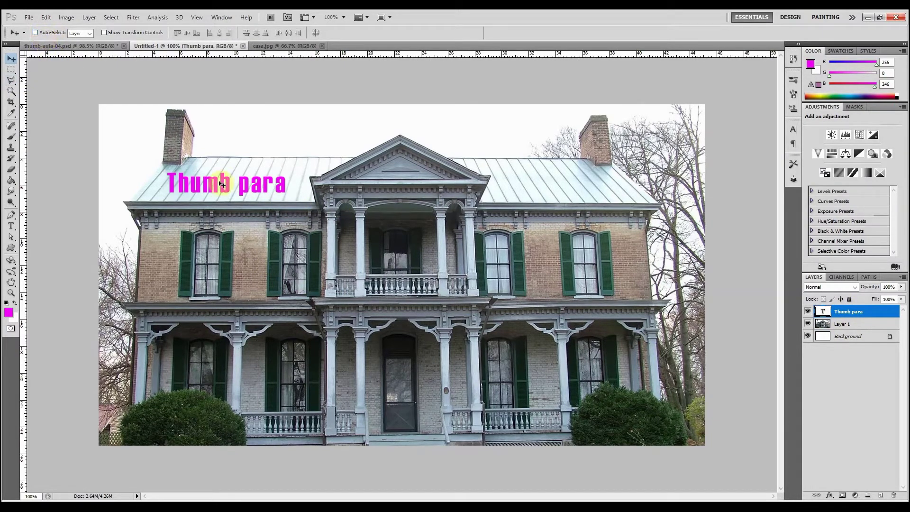
# - Turn Auto-Select back on and move the Thumb para text down to just below the roof's edge
pyautogui.click(44, 34)
pyautogui.moveTo(259, 189); pyautogui.dragTo(266, 225)
pyautogui.click(407, 209)
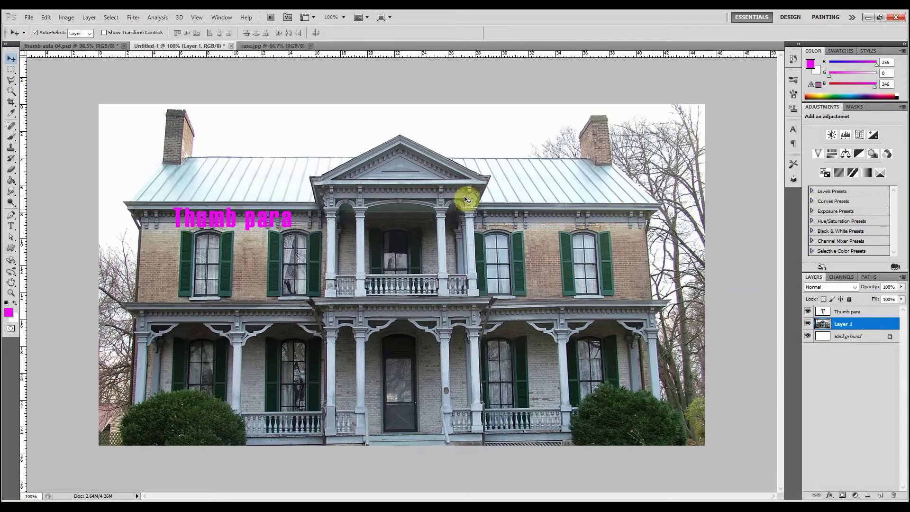
# - Move the Thumb para text to the left of the ground floor and scale it up to about 215%
pyautogui.moveTo(265, 226); pyautogui.dragTo(386, 376)
pyautogui.hotkey('ctrl', 't')
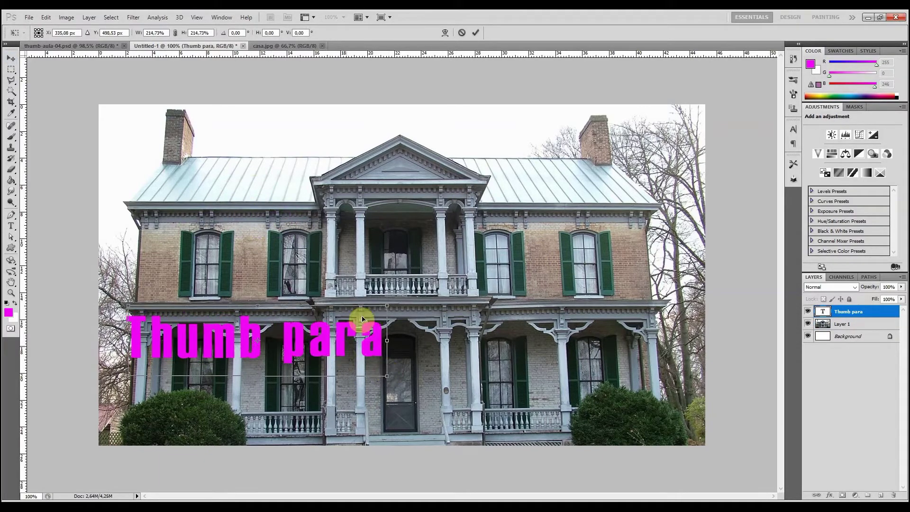
pyautogui.moveTo(361, 319); pyautogui.dragTo(338, 339)
pyautogui.press('Return')
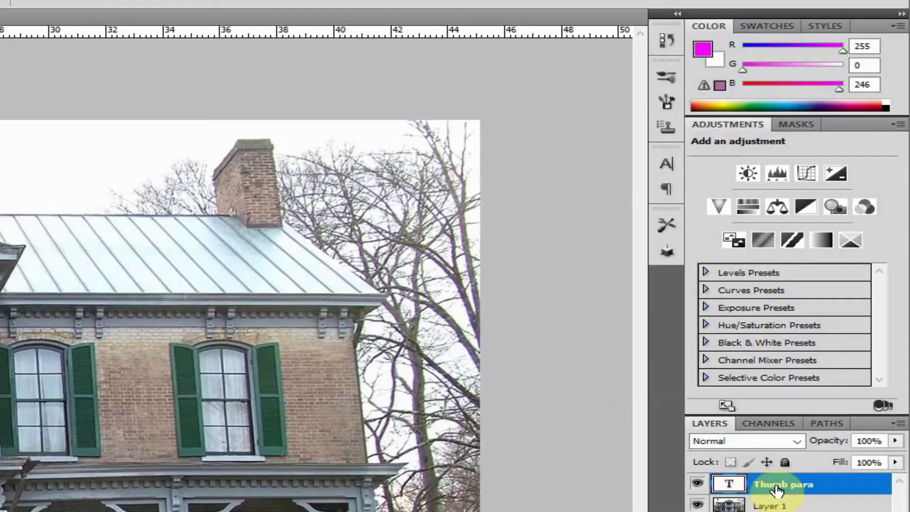
# - Add an outside stroke of 10 px in white (#ffffff) to the Thumb para text layer
pyautogui.rightClick(846, 310)
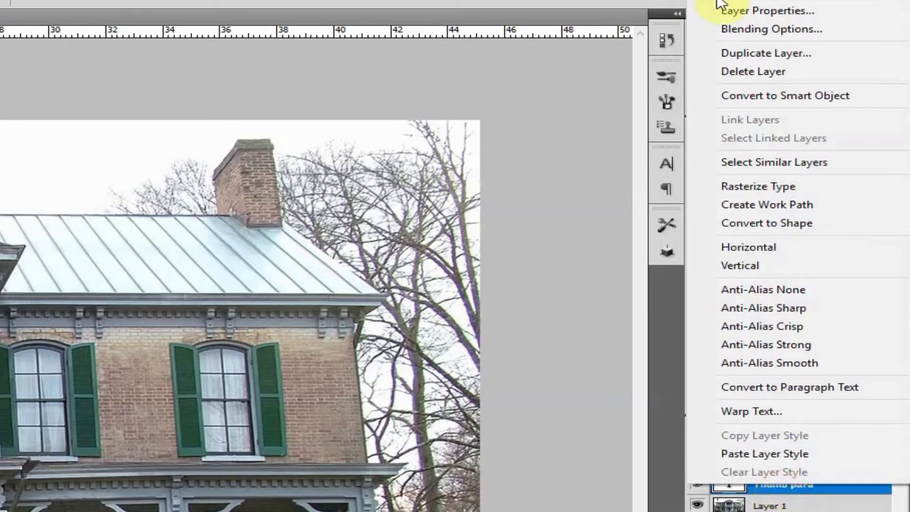
pyautogui.click(754, 29)
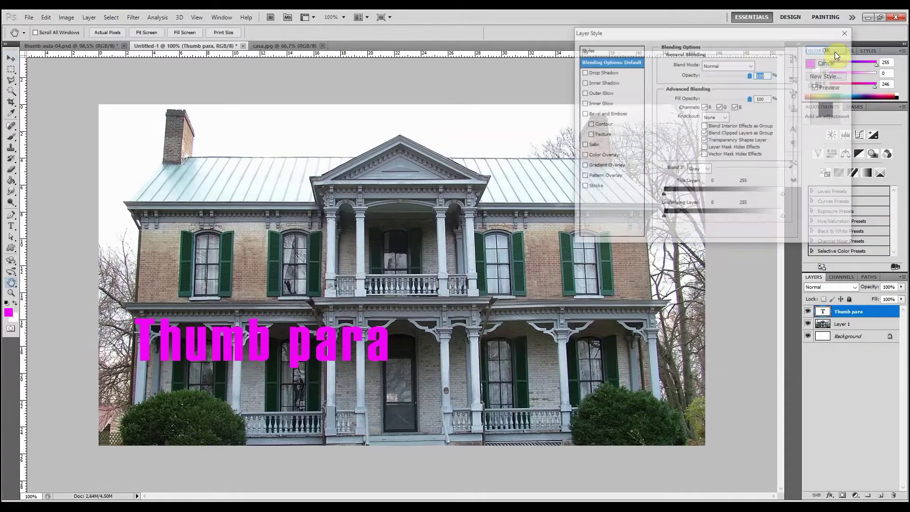
pyautogui.click(593, 186)
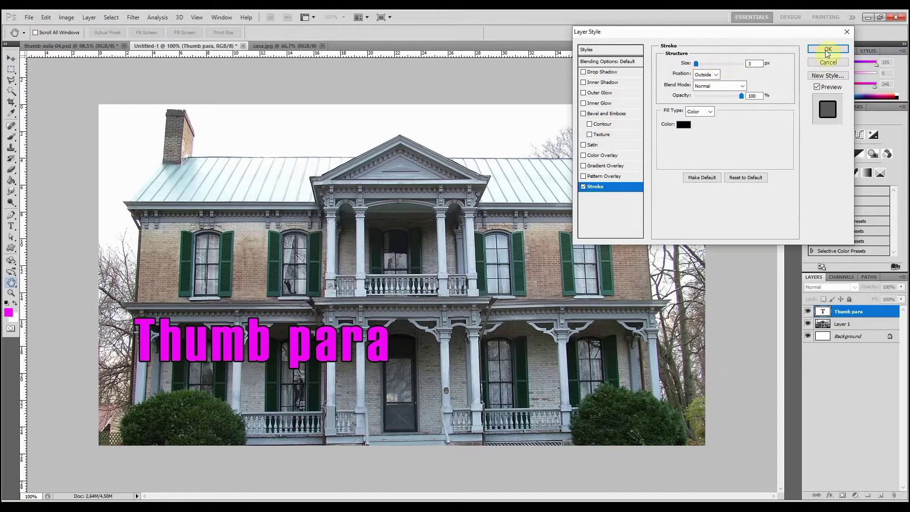
pyautogui.moveTo(701, 65); pyautogui.dragTo(701, 66)
pyautogui.click(680, 130)
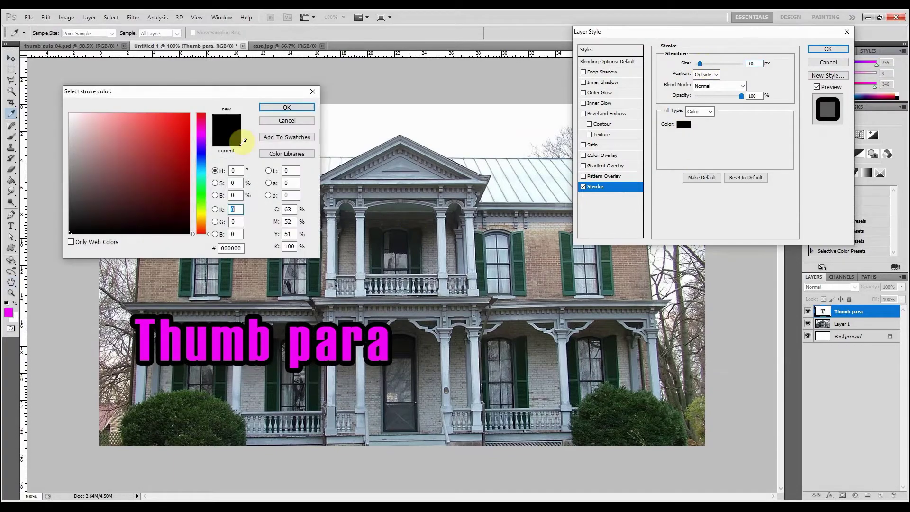
pyautogui.moveTo(153, 146); pyautogui.dragTo(69, 114)
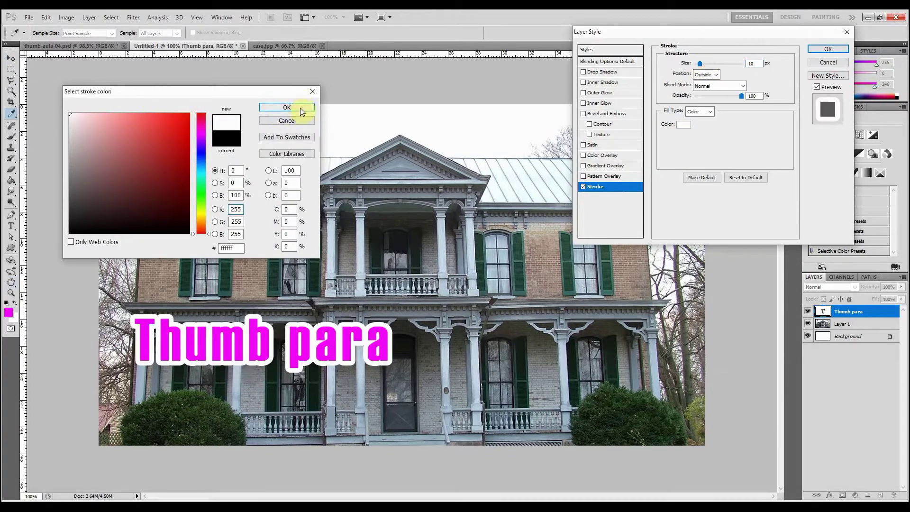
pyautogui.click(287, 107)
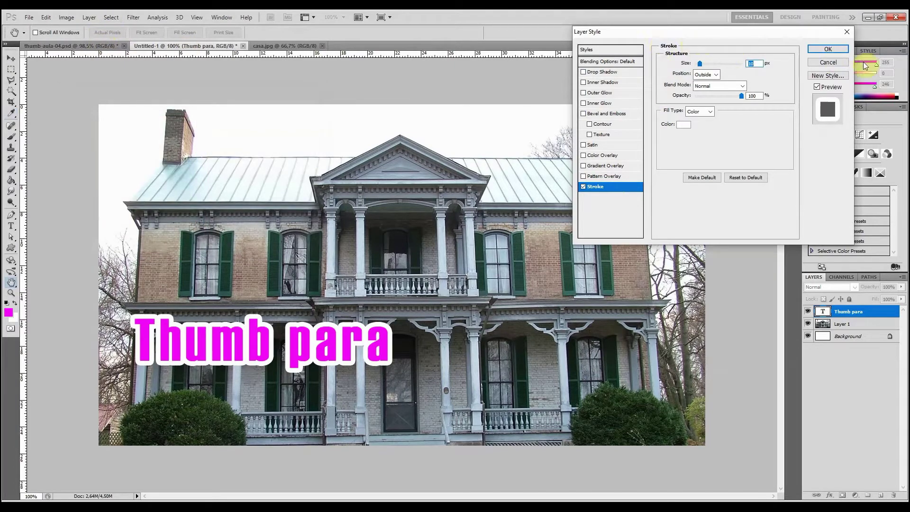
pyautogui.click(828, 50)
# - Duplicate the Thumb para text layer and place the copy directly below the original
pyautogui.press('v')
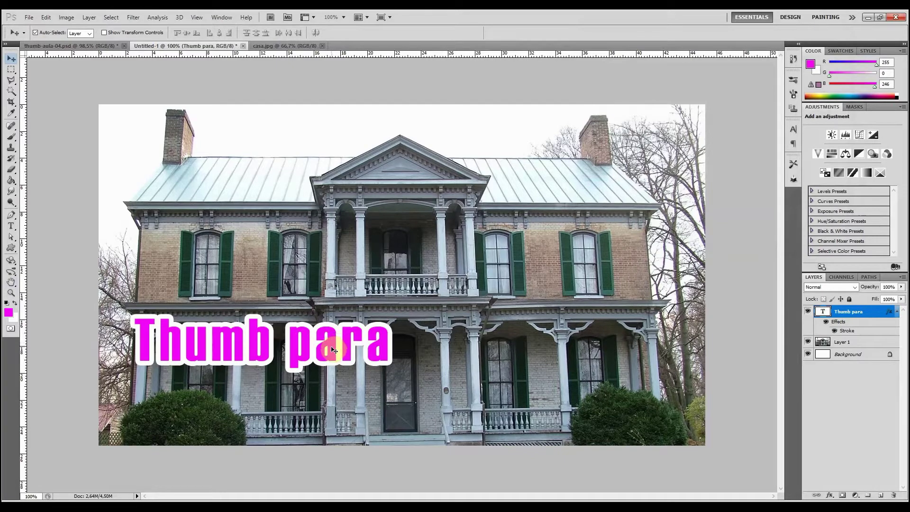
pyautogui.hotkey('ctrl', 'j')
pyautogui.moveTo(334, 350); pyautogui.dragTo(334, 404)
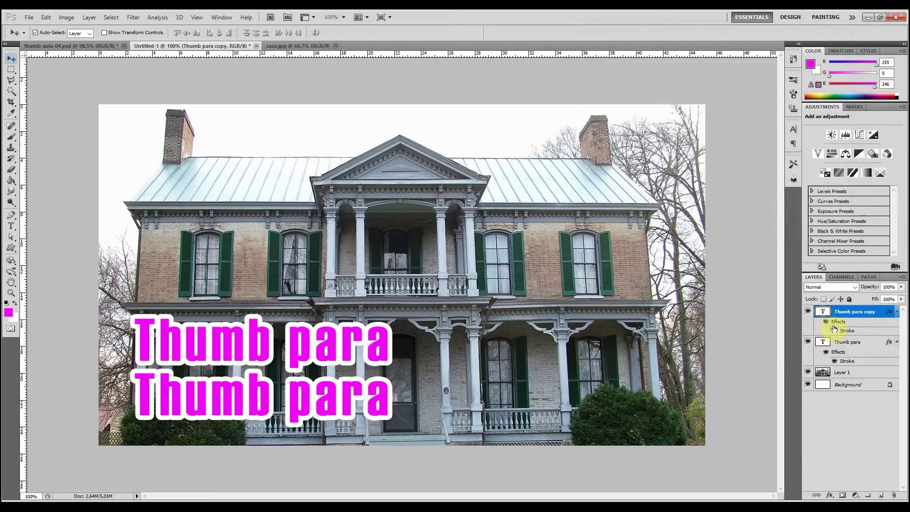
# - Toggle the copied text's Stroke effect off and on to compare the lettering with and without its outline
pyautogui.click(837, 331)
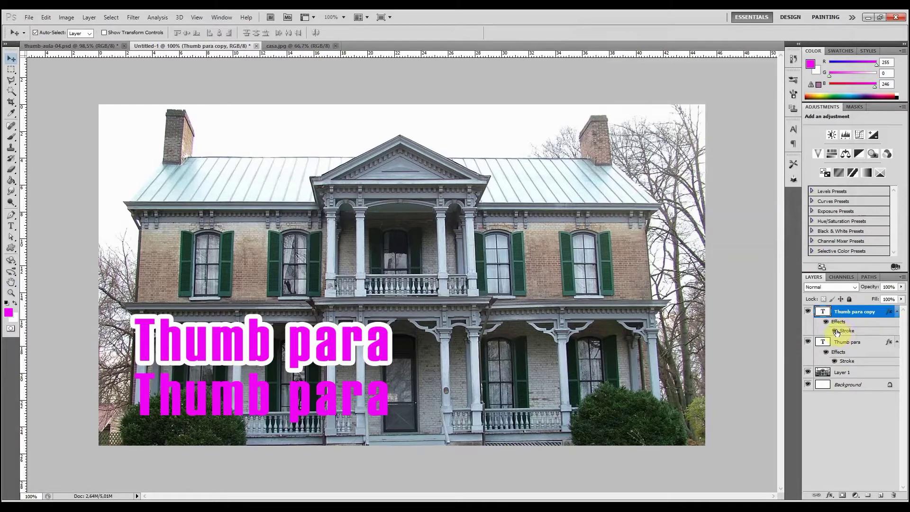
pyautogui.click(837, 332)
pyautogui.click(835, 331)
pyautogui.click(835, 332)
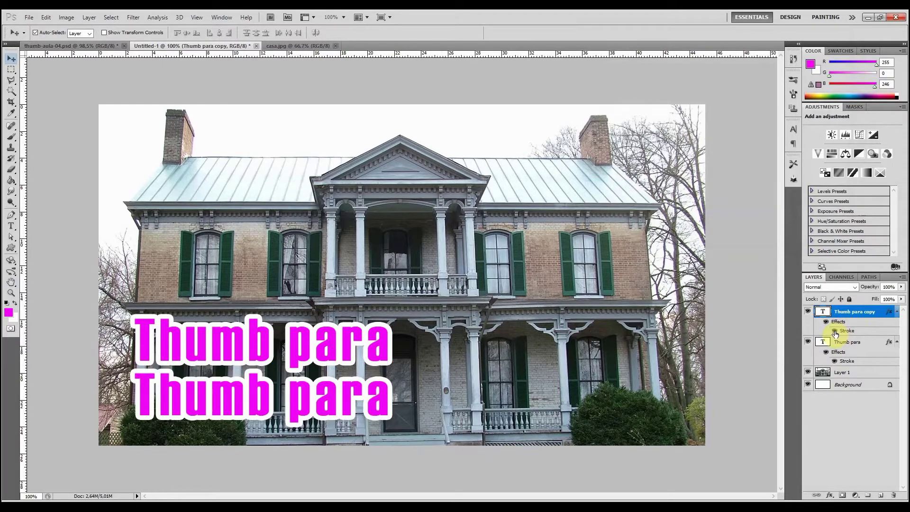
pyautogui.click(836, 331)
pyautogui.click(836, 331)
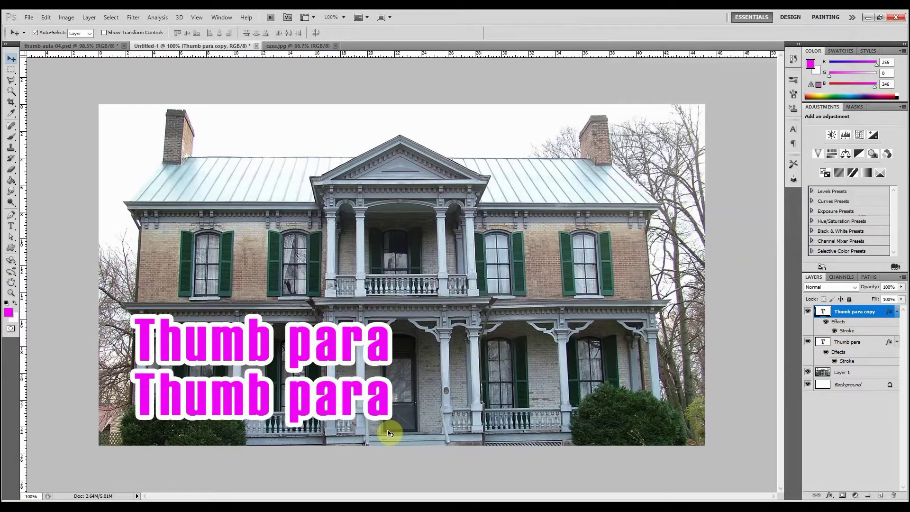
# - Replace the wording of the lower Thumb para copy with "Youtube"
pyautogui.doubleClick(312, 403)
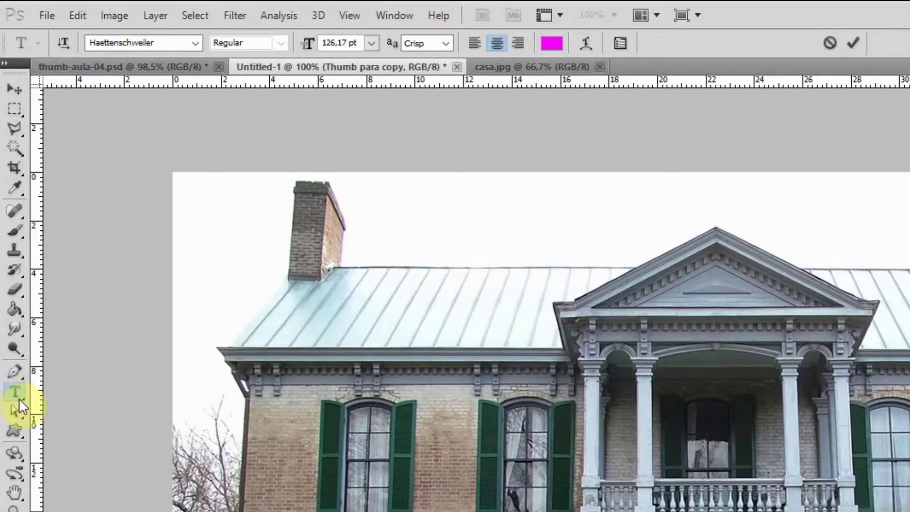
pyautogui.click(15, 88)
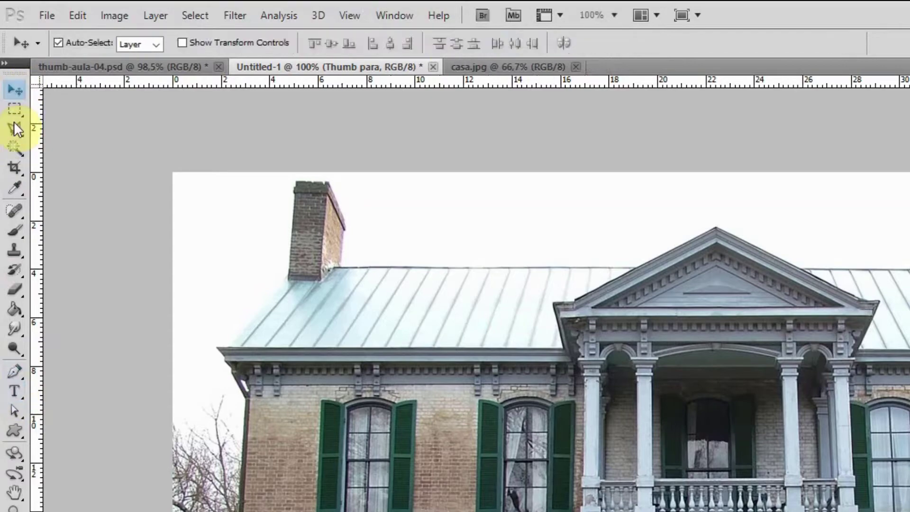
pyautogui.click(13, 391)
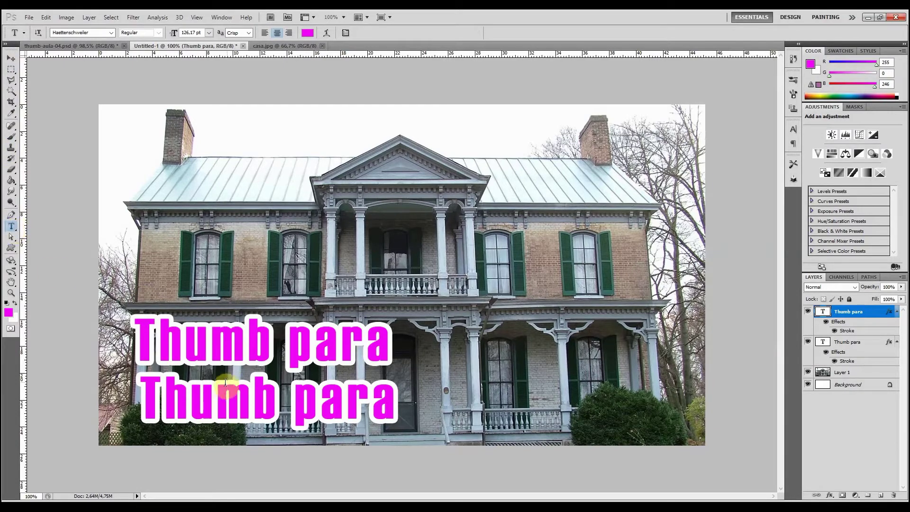
pyautogui.click(245, 400)
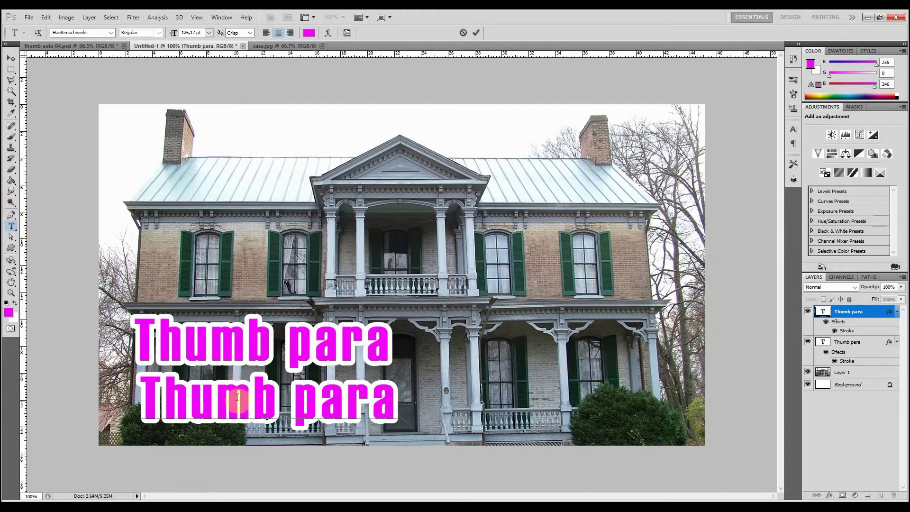
pyautogui.moveTo(165, 396); pyautogui.dragTo(363, 393)
pyautogui.click(363, 393)
pyautogui.tripleClick(283, 393)
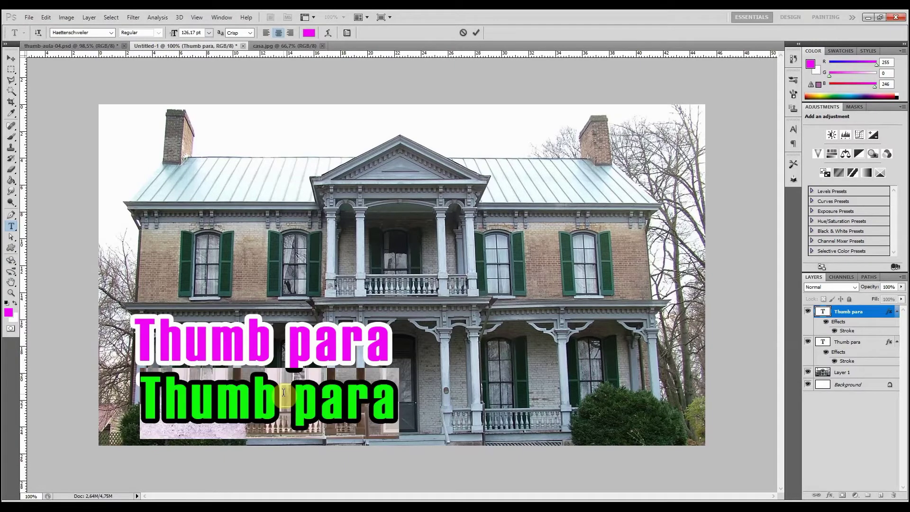
pyautogui.write('T')
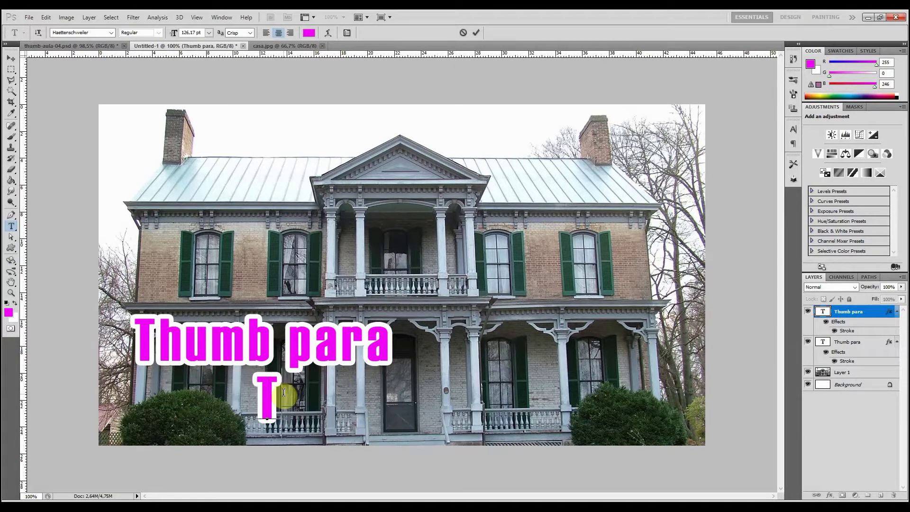
pyautogui.press('BackSpace')
pyautogui.write('Youtube')
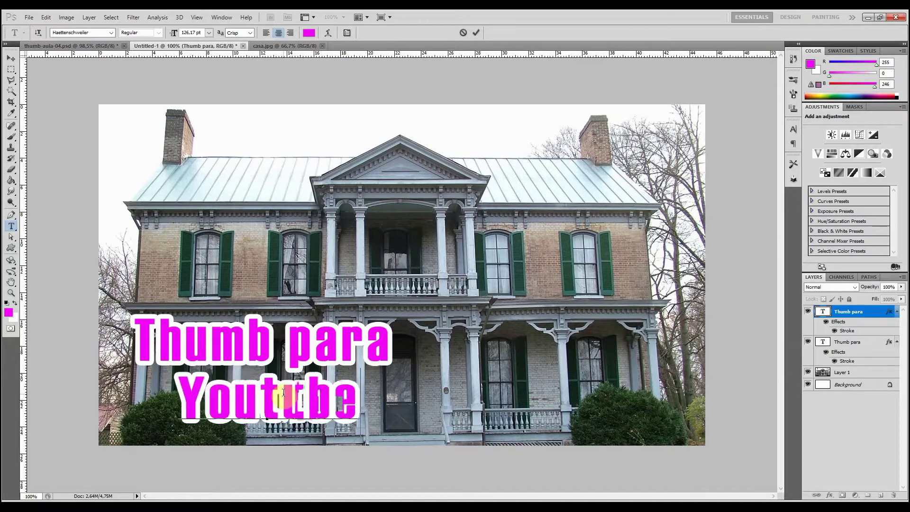
pyautogui.hotkey('ctrl', 'Return')
# - Left-align the Youtube text beneath Thumb para, scale it up to about 145%, and lower it to clear the upper line
pyautogui.press('v')
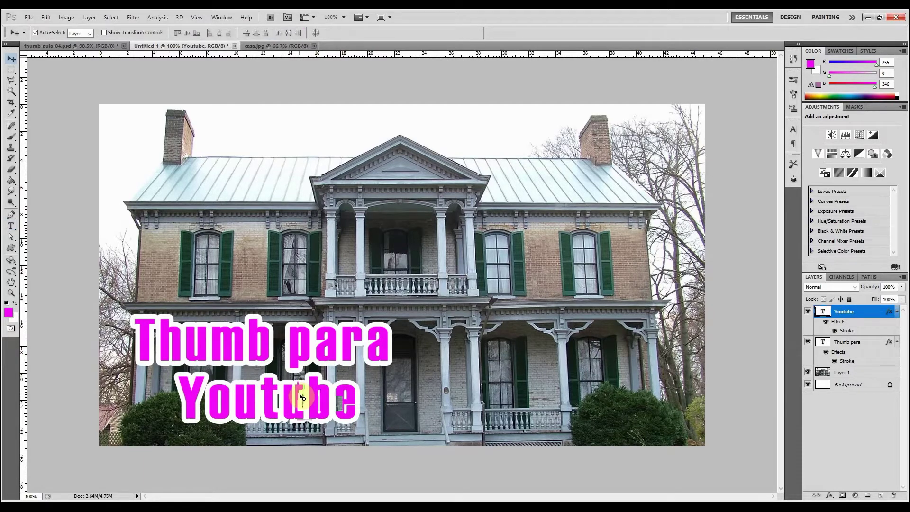
pyautogui.moveTo(302, 397); pyautogui.dragTo(258, 398)
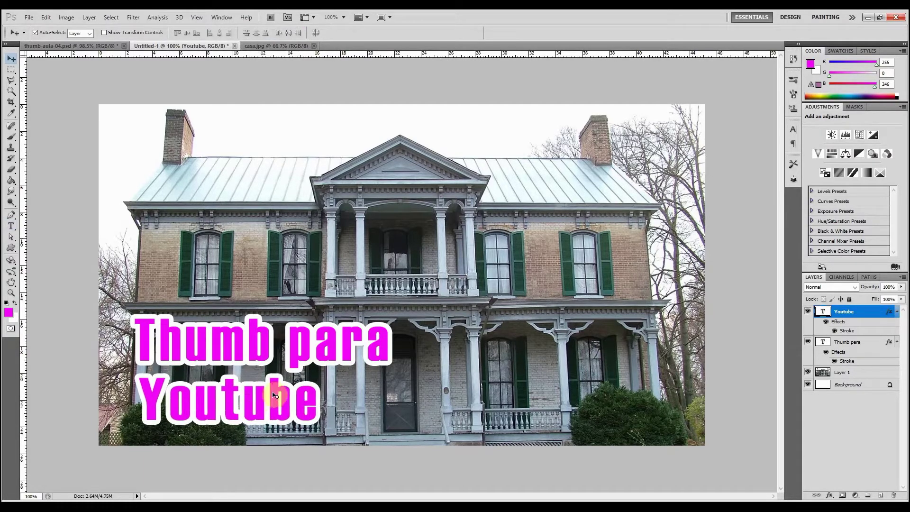
pyautogui.hotkey('ctrl', 't')
pyautogui.moveTo(321, 369); pyautogui.dragTo(408, 348)
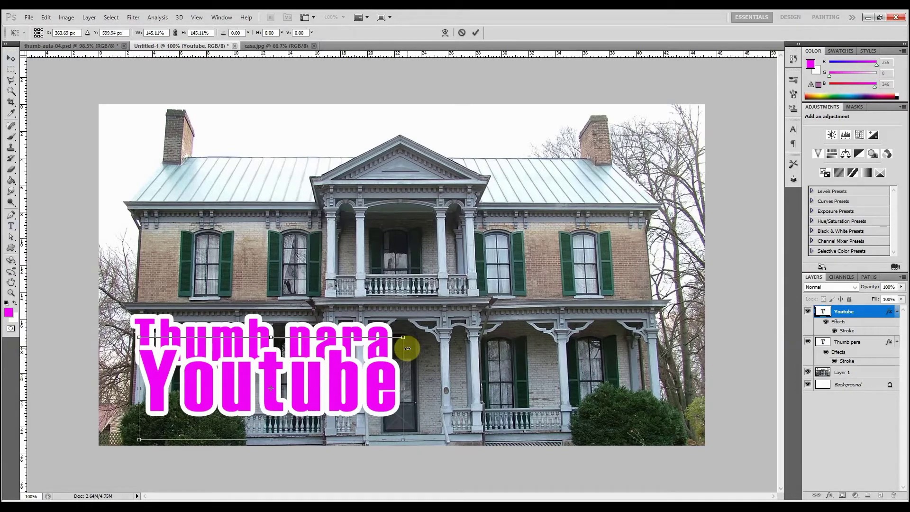
pyautogui.press('Return')
pyautogui.moveTo(316, 398); pyautogui.dragTo(320, 419)
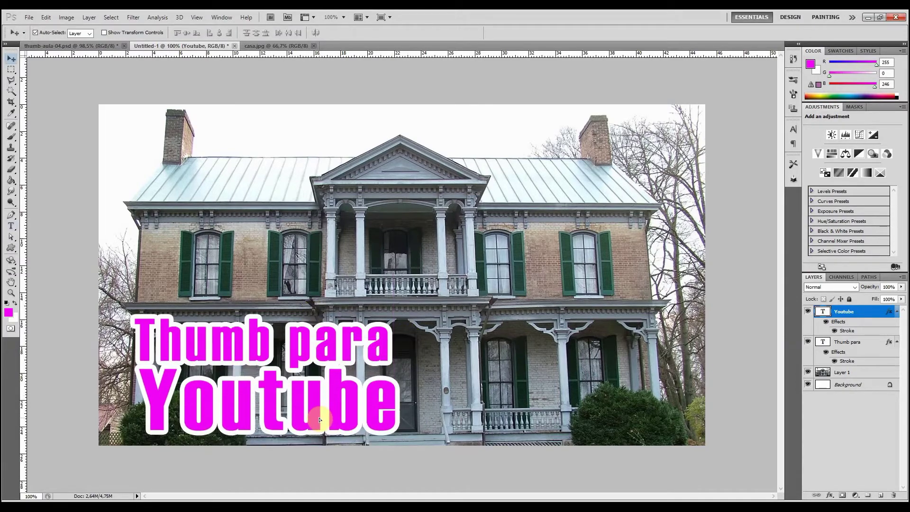
# - Move the Thumb para text up to the base of the upper floor and raise the Youtube text beneath it
pyautogui.moveTo(323, 363); pyautogui.dragTo(349, 301)
pyautogui.click(339, 377)
pyautogui.click(333, 338)
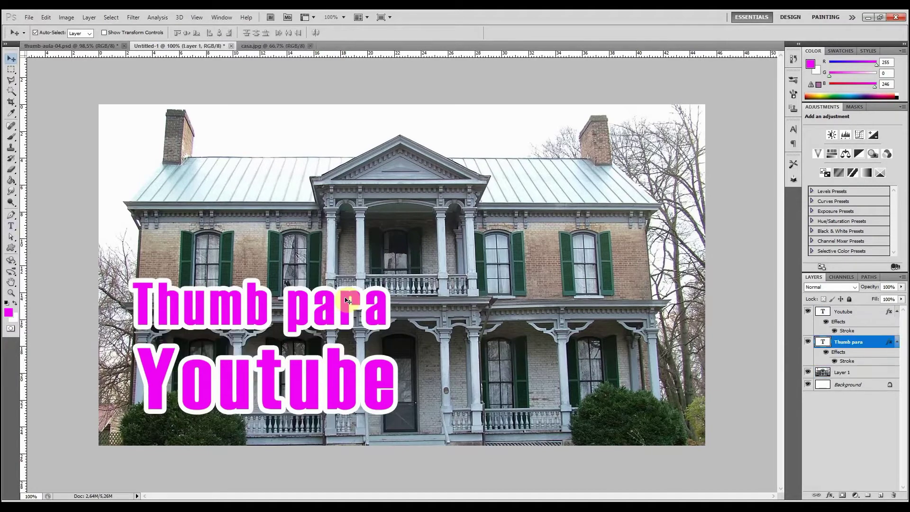
# - Select both text layers, try moving them up together, undo that move, and select the house layer instead
pyautogui.keyDown('shift'); pyautogui.click(339, 381); pyautogui.keyUp('shift')
pyautogui.moveTo(339, 380)
pyautogui.mouseDown()
pyautogui.moveTo(338, 393)
pyautogui.moveTo(342, 364)
pyautogui.mouseUp()
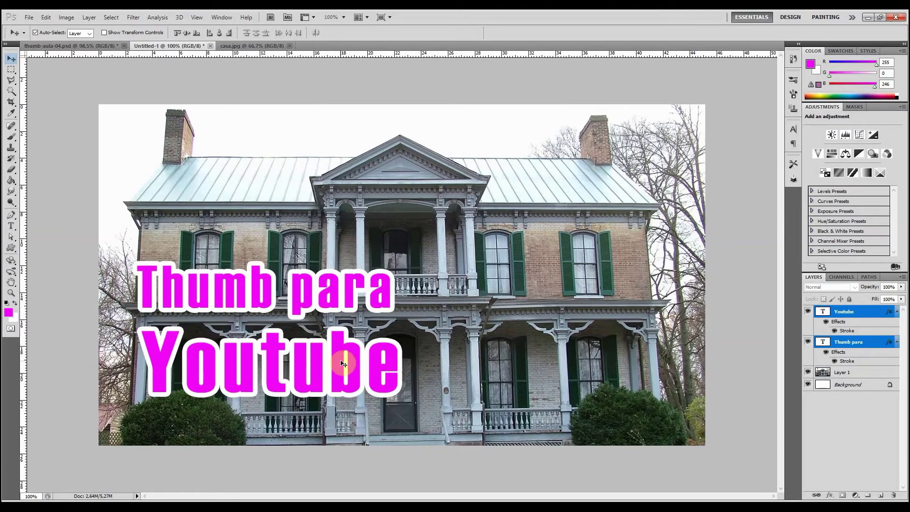
pyautogui.hotkey('ctrl', 'z')
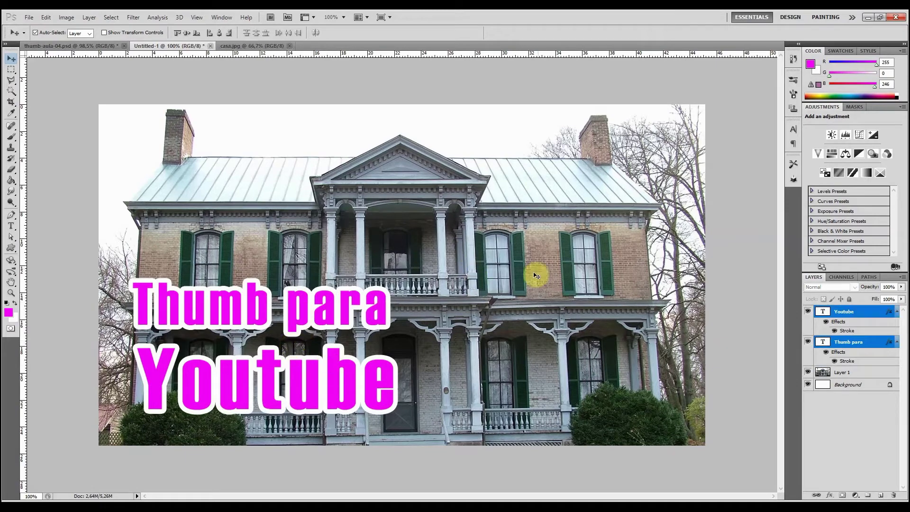
pyautogui.click(558, 280)
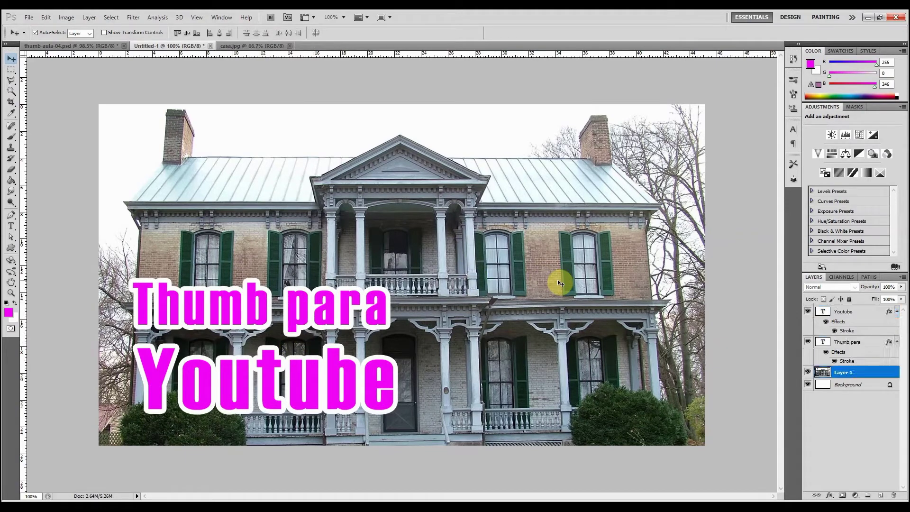
# - Select the Youtube text and change its character color from magenta to dark red
pyautogui.click(321, 309)
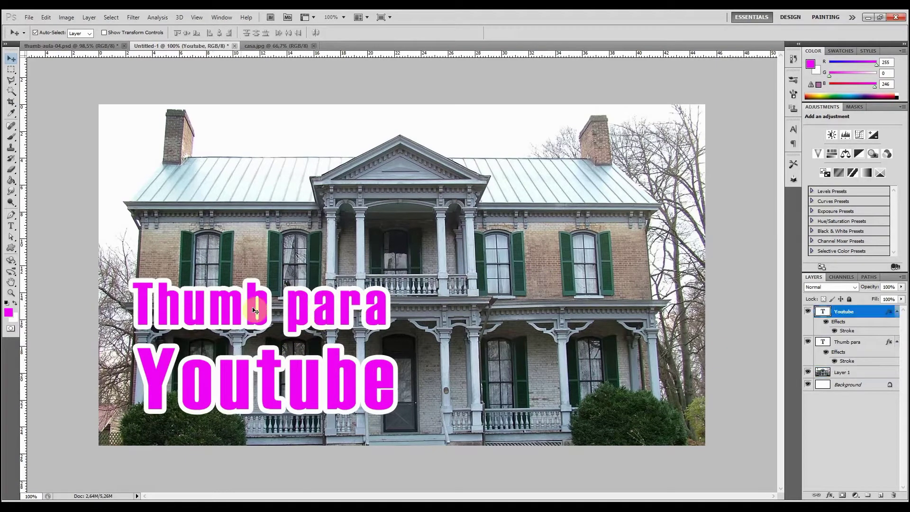
pyautogui.click(794, 130)
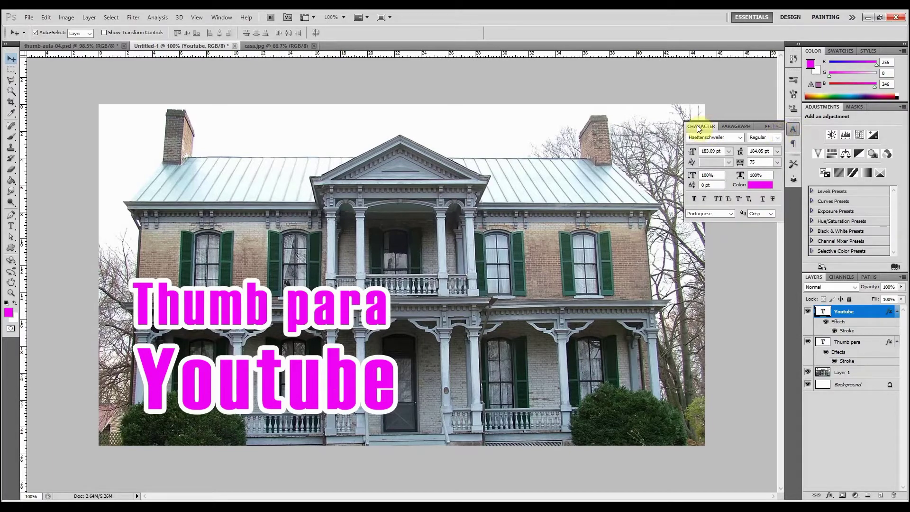
pyautogui.click(222, 18)
pyautogui.click(234, 126)
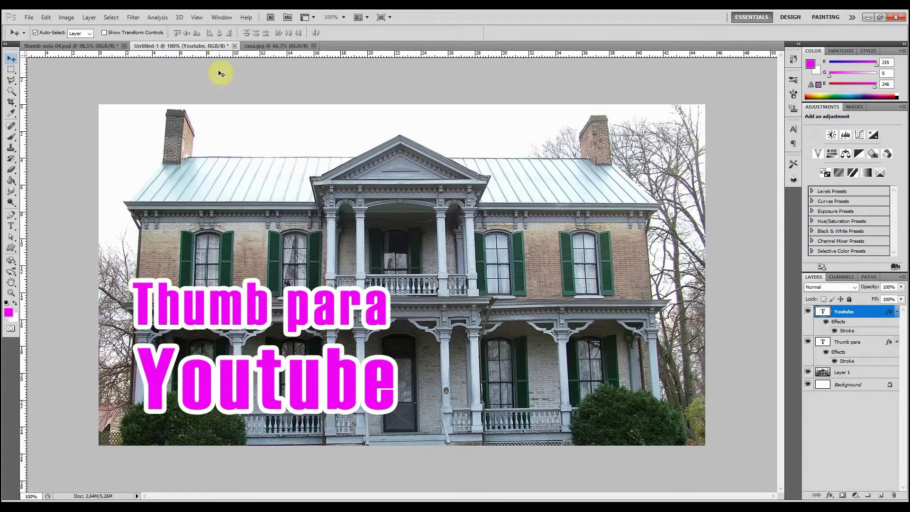
pyautogui.click(218, 18)
pyautogui.click(242, 127)
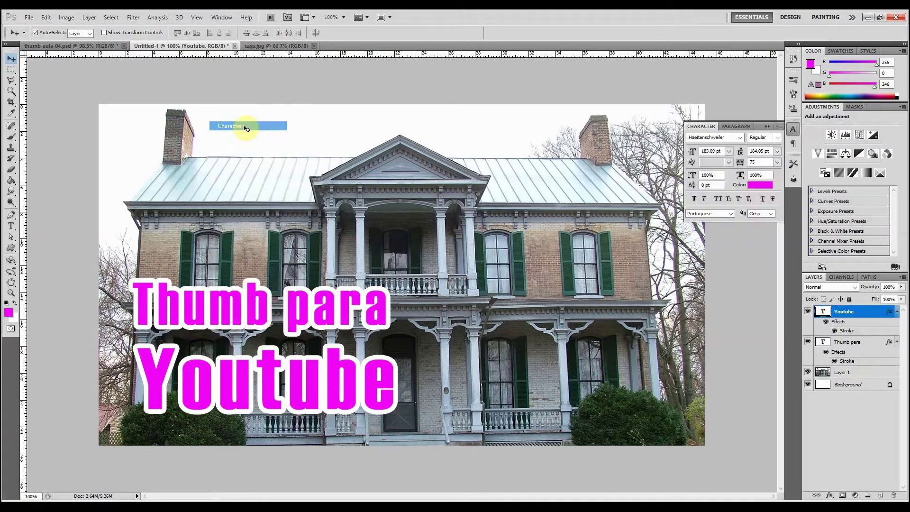
pyautogui.click(766, 189)
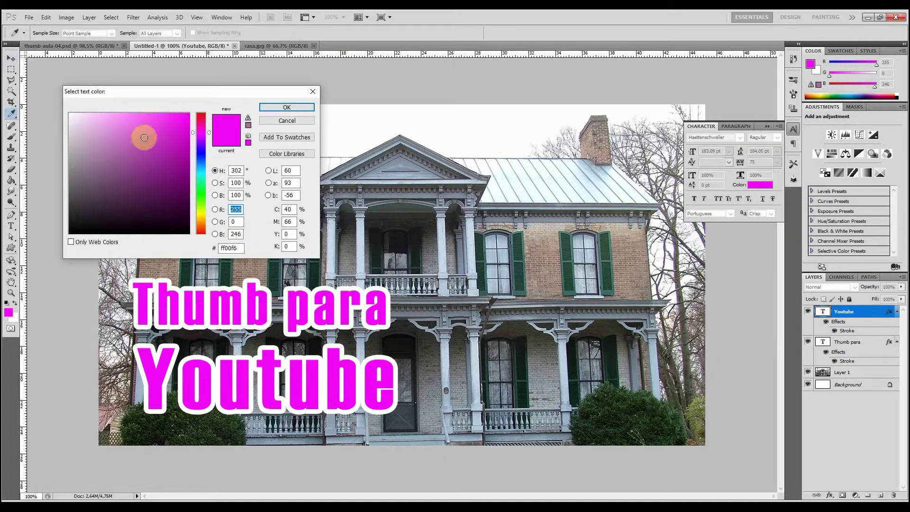
pyautogui.moveTo(136, 166)
pyautogui.mouseDown()
pyautogui.moveTo(190, 163)
pyautogui.moveTo(208, 96)
pyautogui.mouseUp()
pyautogui.click(287, 107)
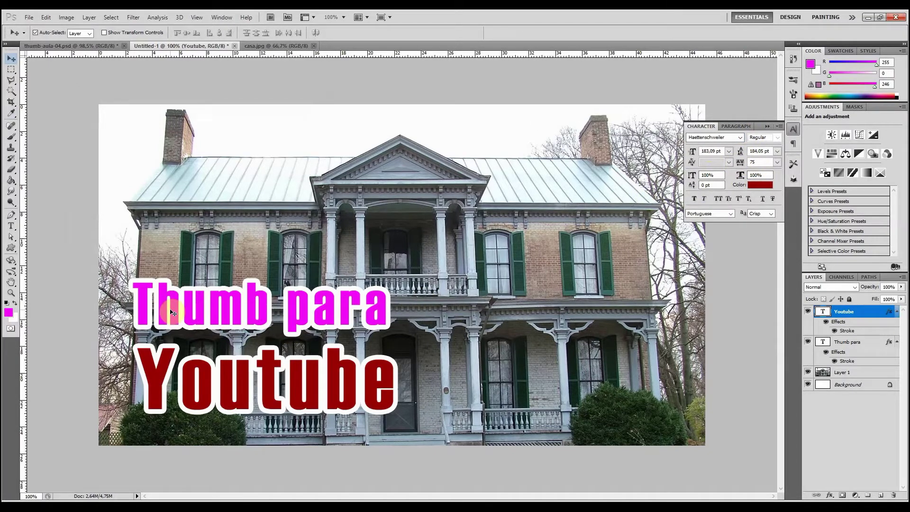
# - Shift the Thumb para text slightly right and place guides along Youtube's left edge and just above Thumb para
pyautogui.moveTo(172, 313); pyautogui.dragTo(187, 311)
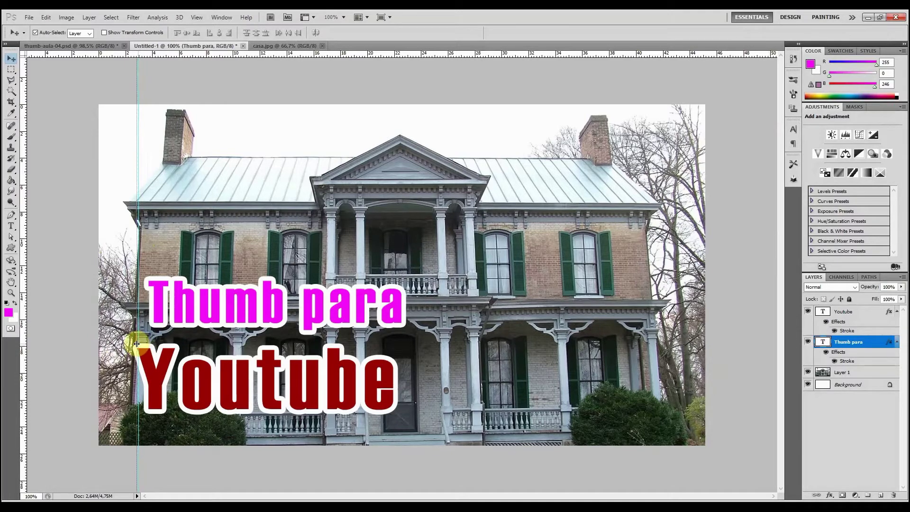
pyautogui.moveTo(137, 343); pyautogui.dragTo(138, 343)
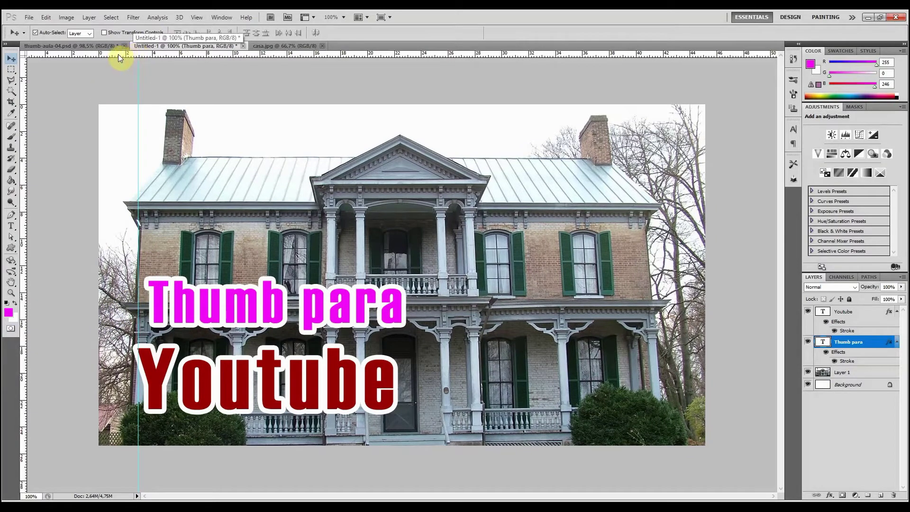
pyautogui.moveTo(122, 57); pyautogui.dragTo(192, 199)
pyautogui.moveTo(237, 228); pyautogui.dragTo(231, 275)
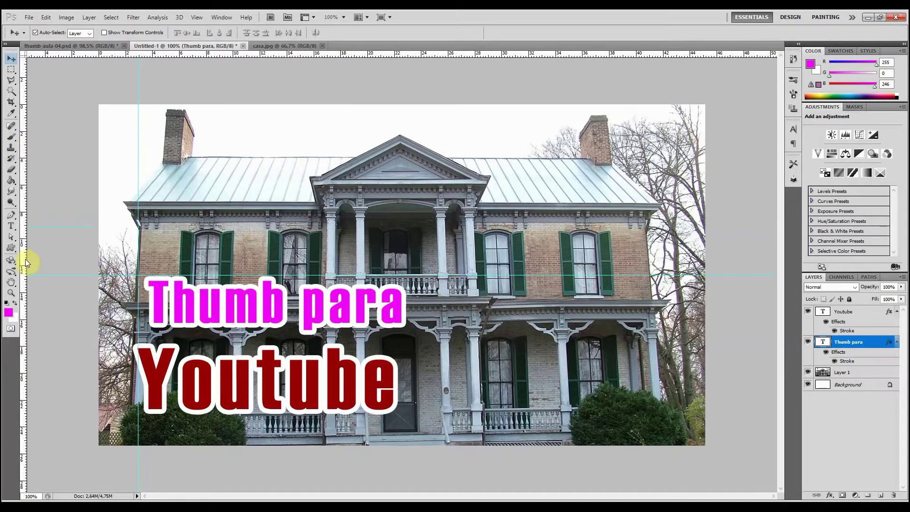
# - Place a vertical guide at Thumb para's right edge and align the text's left edge with the left guide
pyautogui.moveTo(390, 270); pyautogui.dragTo(401, 265)
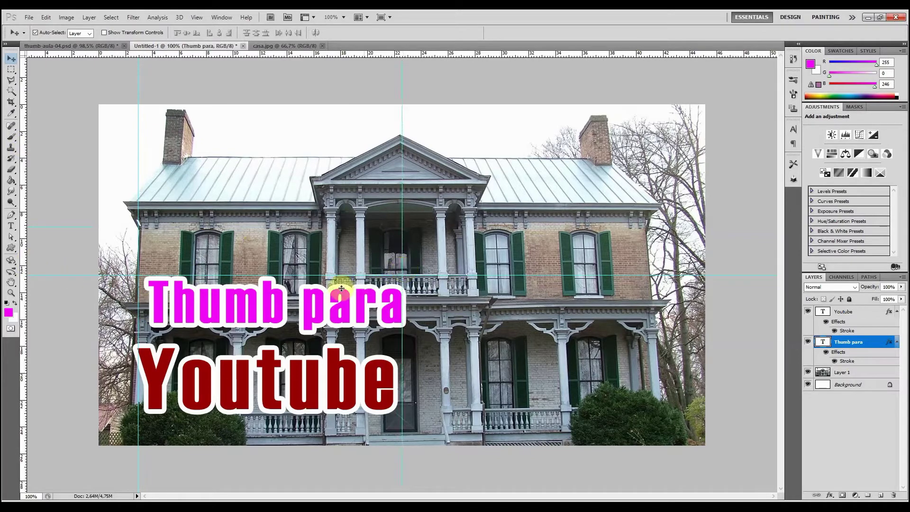
pyautogui.moveTo(160, 290); pyautogui.dragTo(151, 291)
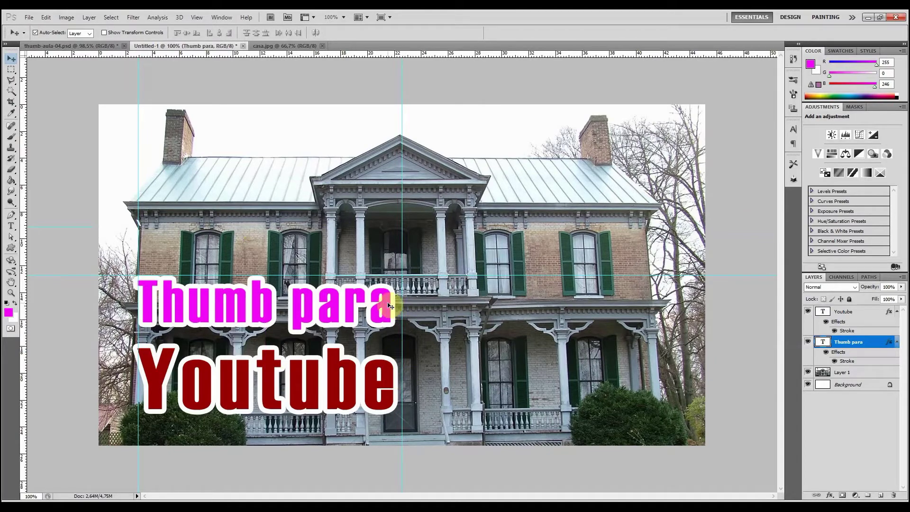
# - Enlarge the Thumb para and Youtube texts to about 104% width and 107% height each so their right edges reach the right guide
pyautogui.hotkey('ctrl', 't')
pyautogui.moveTo(397, 343); pyautogui.dragTo(406, 346)
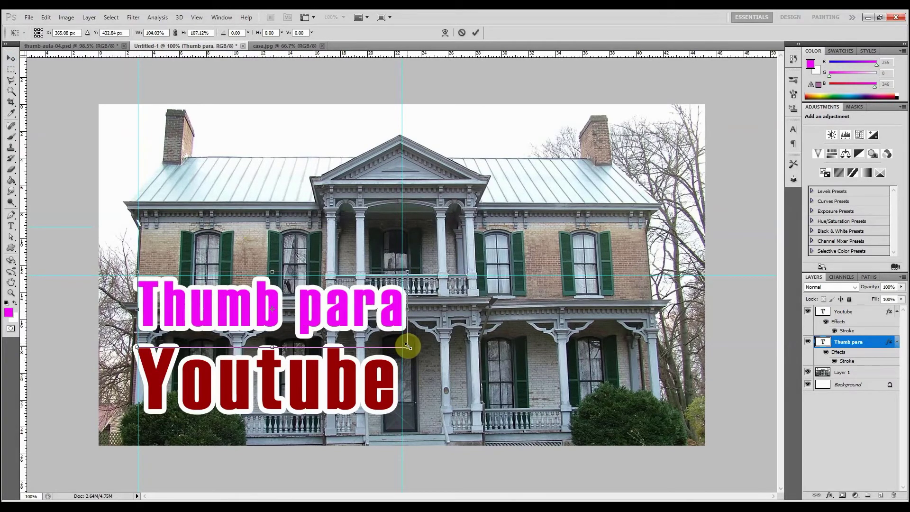
pyautogui.press('Return')
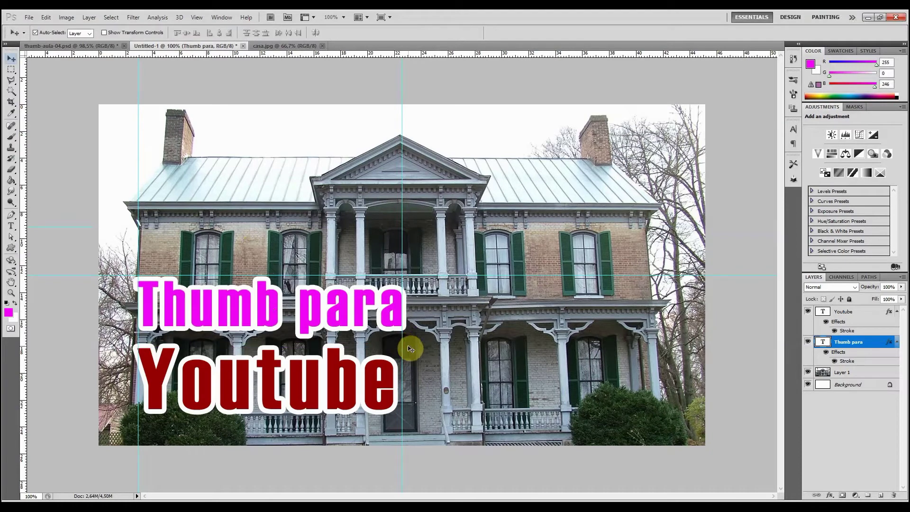
pyautogui.click(353, 371)
pyautogui.hotkey('ctrl', 't')
pyautogui.moveTo(398, 438); pyautogui.dragTo(407, 446)
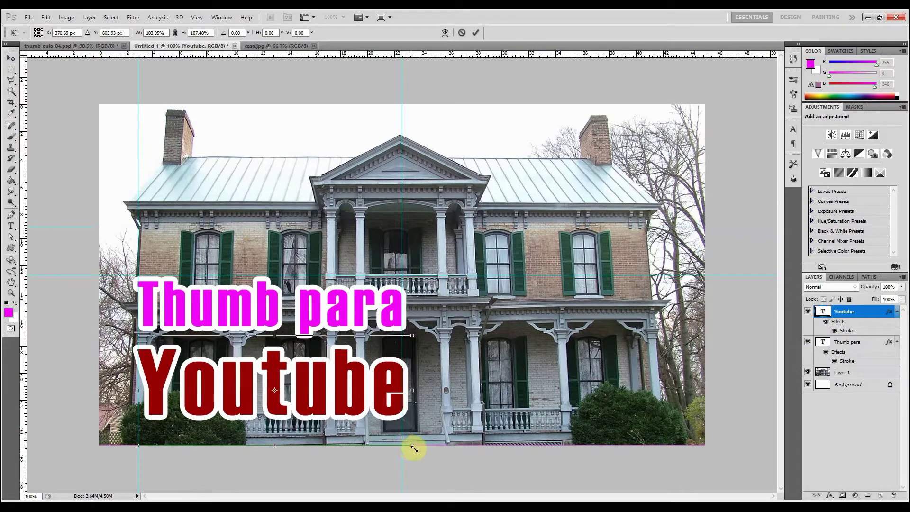
pyautogui.press('Return')
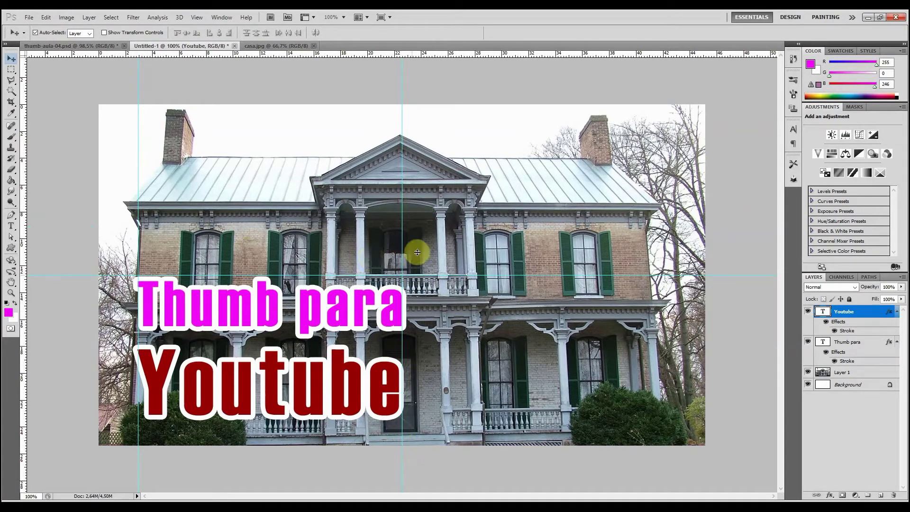
# - Remove the guides from the canvas and check the finished example in thumb-aula-04.psd before returning to the working thumbnail
pyautogui.moveTo(428, 10); pyautogui.dragTo(428, 12)
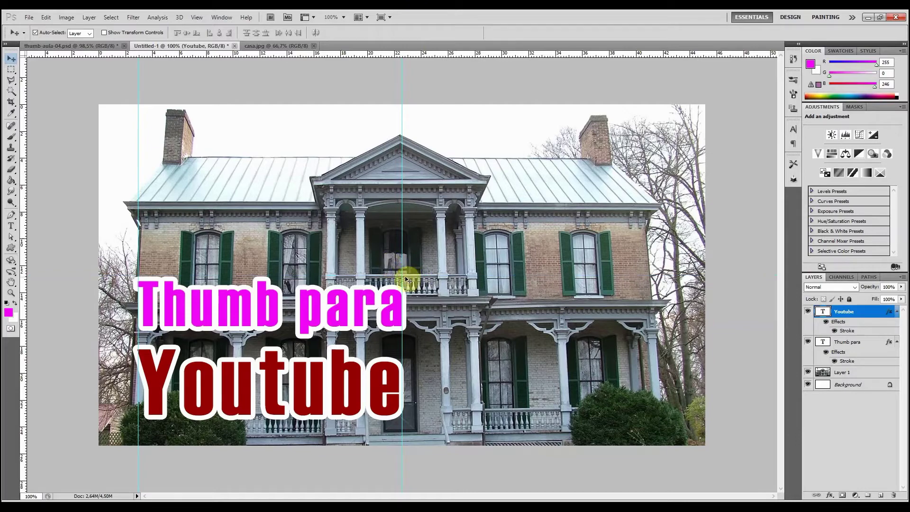
pyautogui.moveTo(401, 275); pyautogui.dragTo(4, 192)
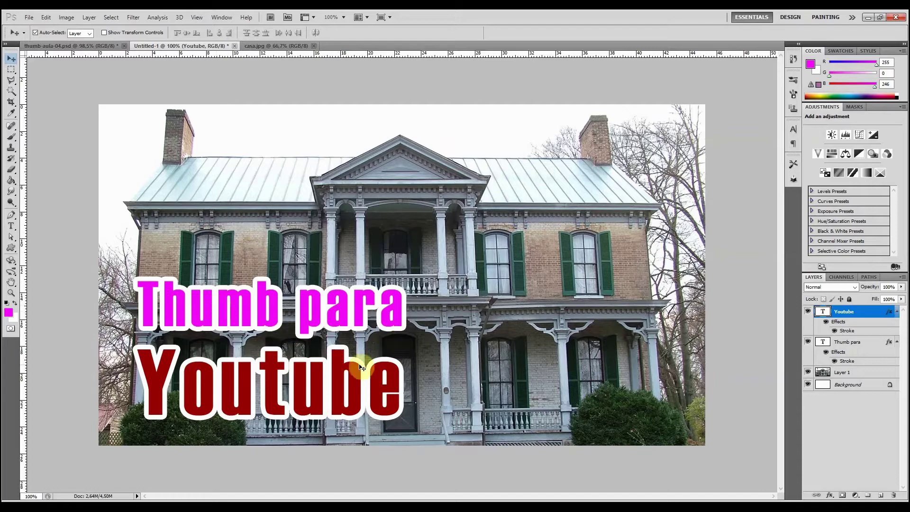
pyautogui.click(90, 44)
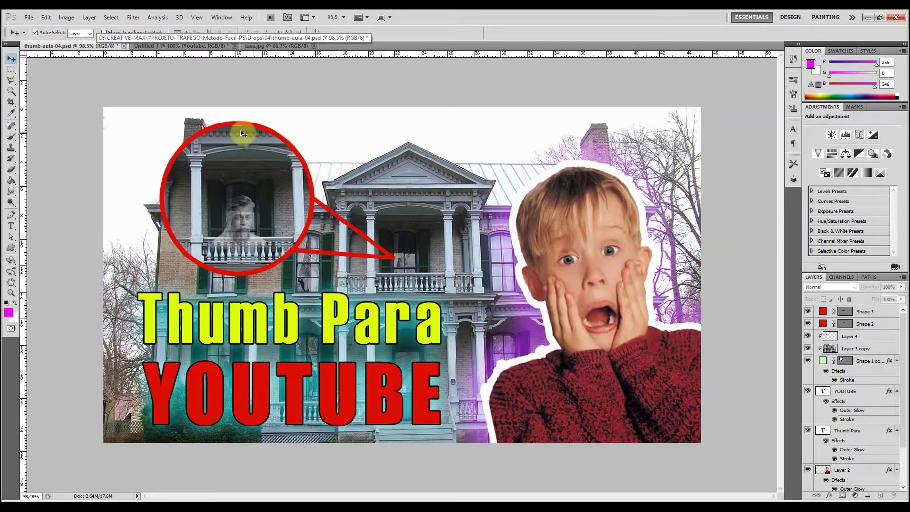
pyautogui.click(199, 46)
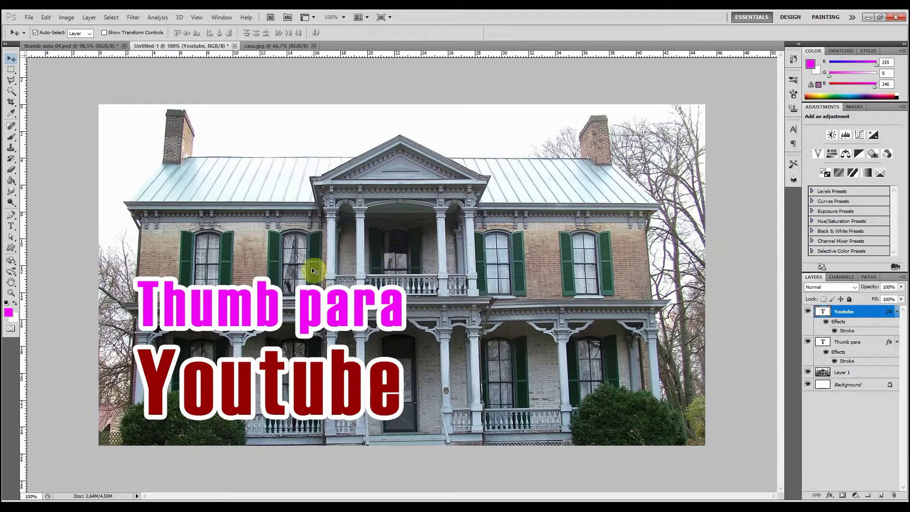
# - Draw a magenta circle with the Ellipse tool beside the central balcony and shift it slightly up and to the right
pyautogui.click(11, 248)
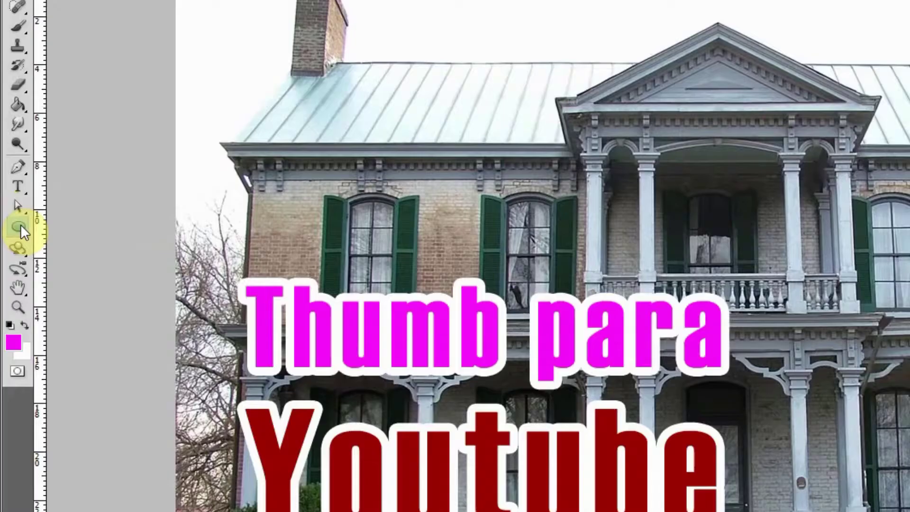
pyautogui.rightClick(21, 224)
pyautogui.click(92, 246)
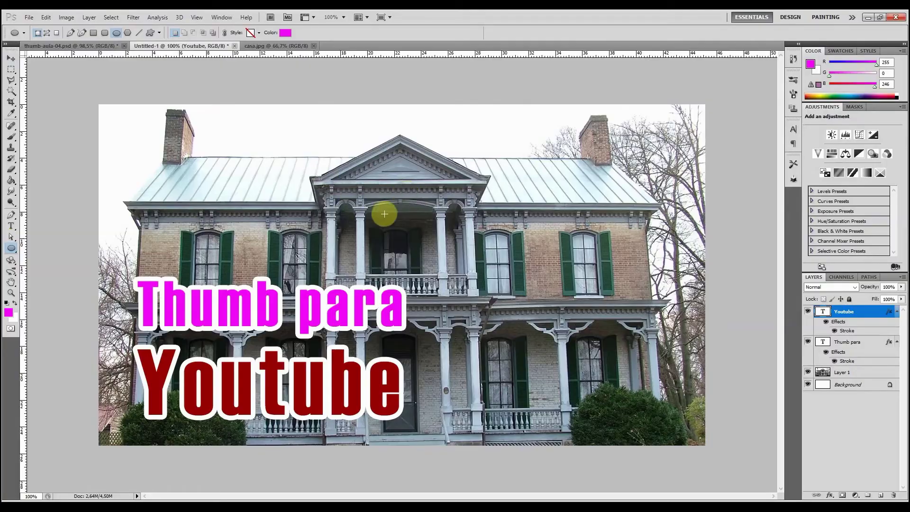
pyautogui.moveTo(413, 213); pyautogui.dragTo(577, 326)
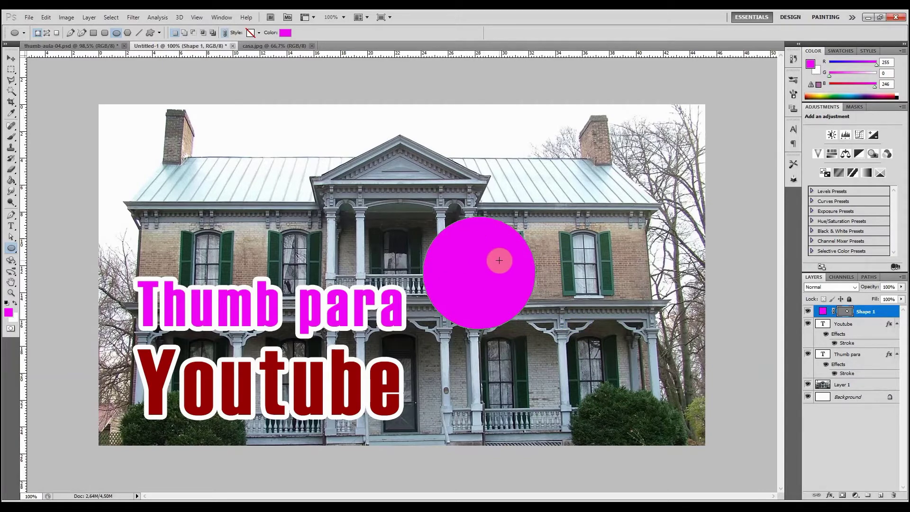
pyautogui.press('v')
pyautogui.moveTo(493, 261); pyautogui.dragTo(507, 256)
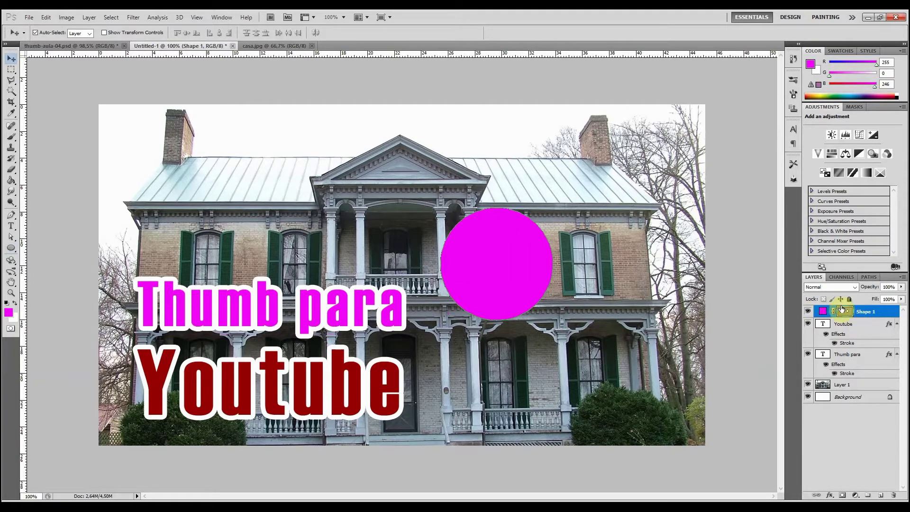
# - Add a thick outside stroke in red (ff0000) to the circle layer
pyautogui.rightClick(872, 312)
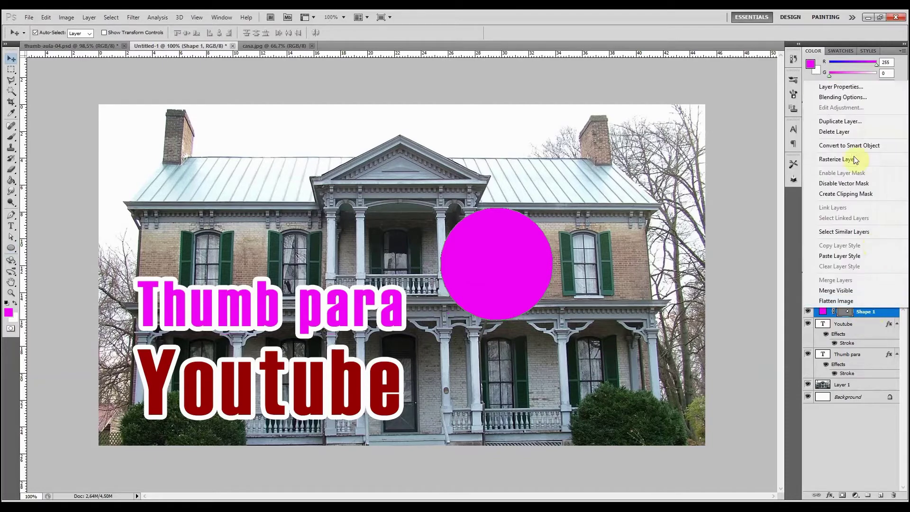
pyautogui.click(844, 96)
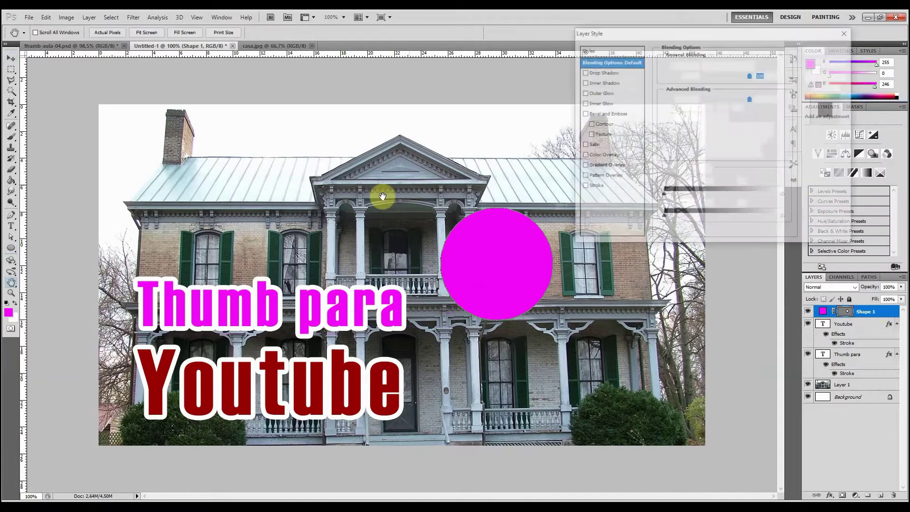
pyautogui.click(594, 187)
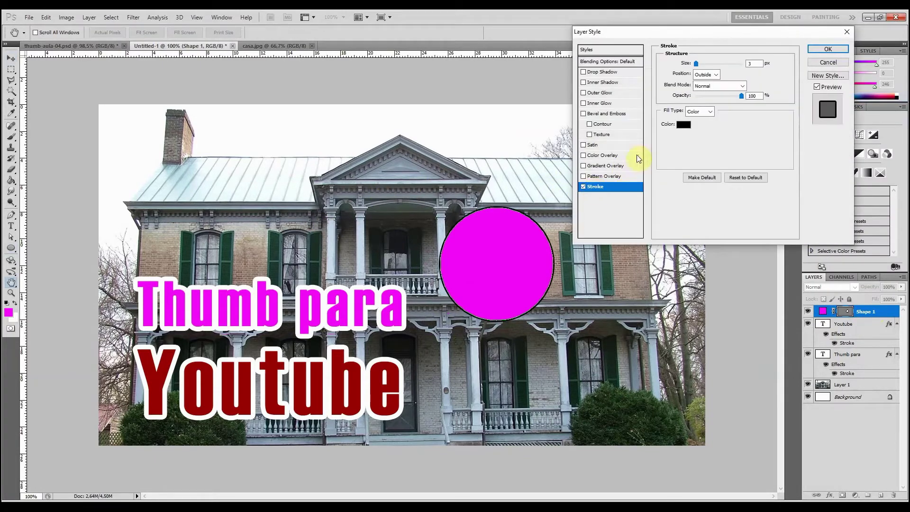
pyautogui.click(683, 126)
pyautogui.click(190, 113)
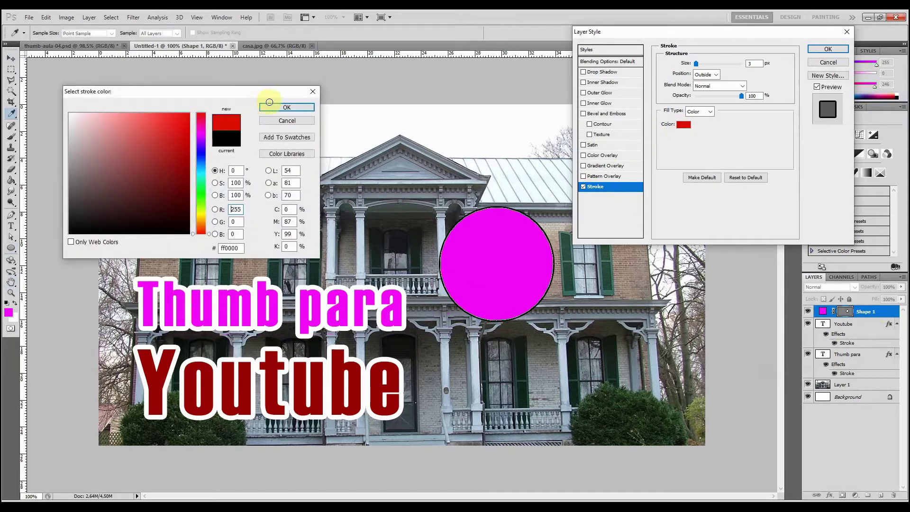
pyautogui.click(277, 107)
pyautogui.moveTo(700, 64); pyautogui.dragTo(699, 64)
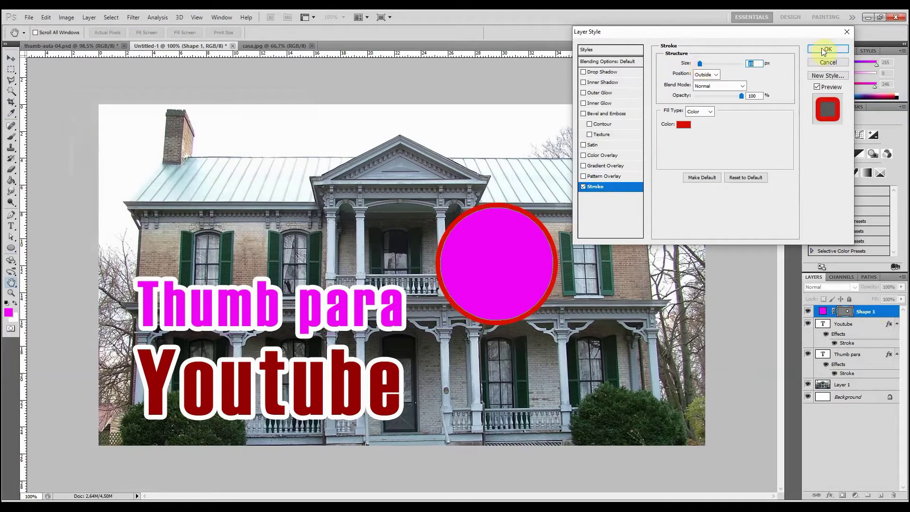
pyautogui.click(825, 49)
# - Set the circle layer's fill to 0% and move the red ring over the right side of the upper balcony
pyautogui.press('v')
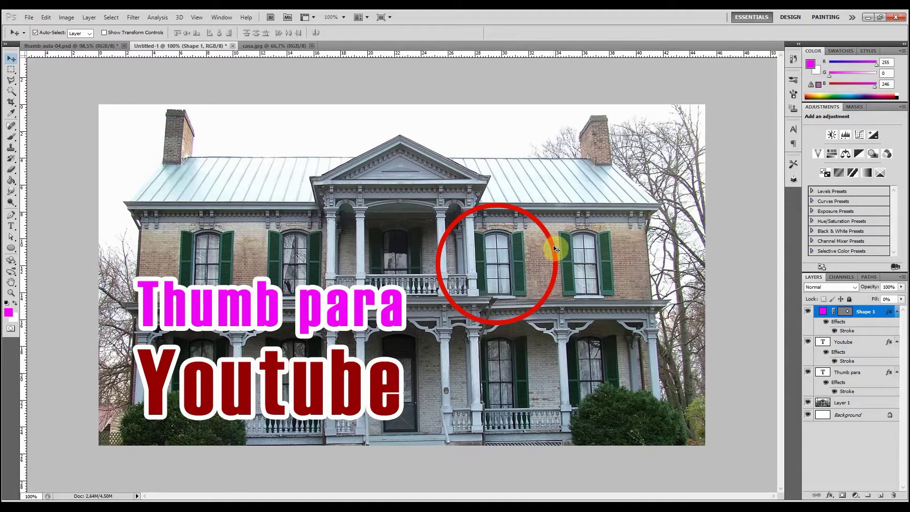
pyautogui.moveTo(512, 261); pyautogui.dragTo(503, 301)
pyautogui.moveTo(583, 282); pyautogui.dragTo(662, 255)
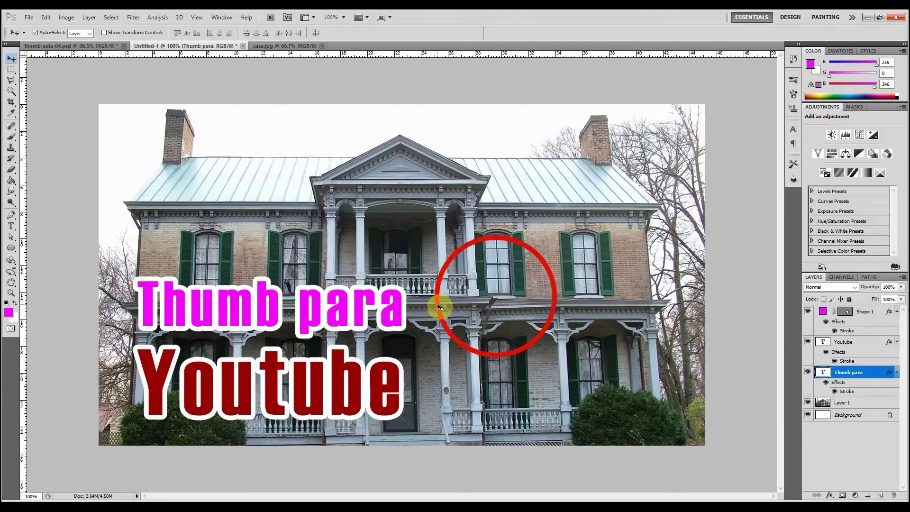
pyautogui.moveTo(507, 297); pyautogui.dragTo(461, 237)
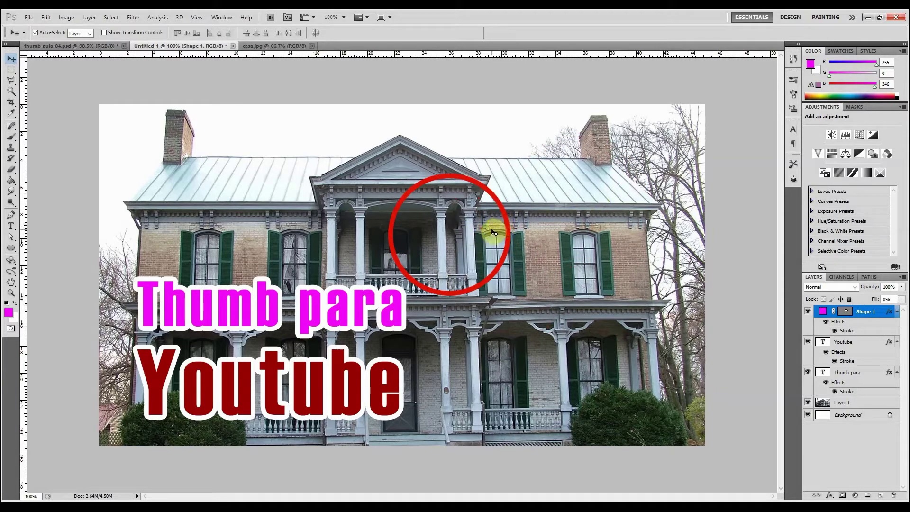
# - Try out copies of the red ring over the left roof and the lower right window, and remove both copies
pyautogui.moveTo(466, 234); pyautogui.dragTo(601, 356)
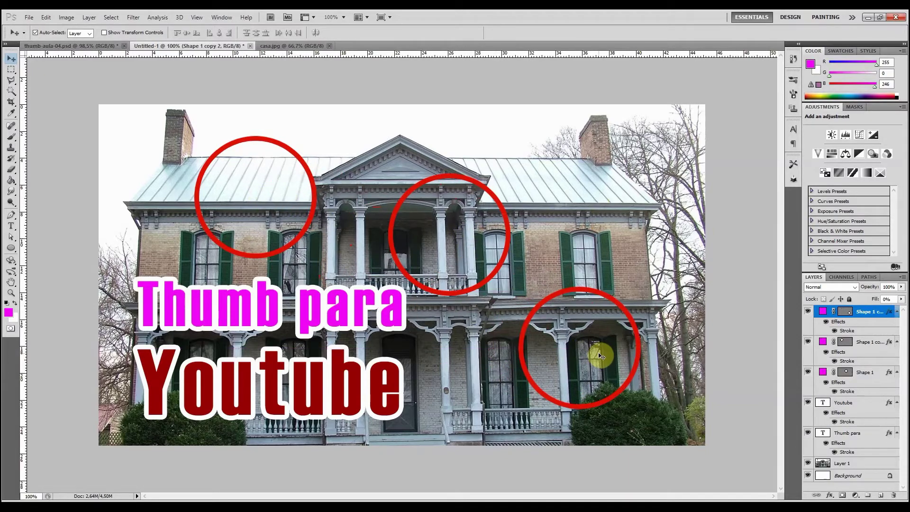
pyautogui.hotkey('ctrl', 'z')
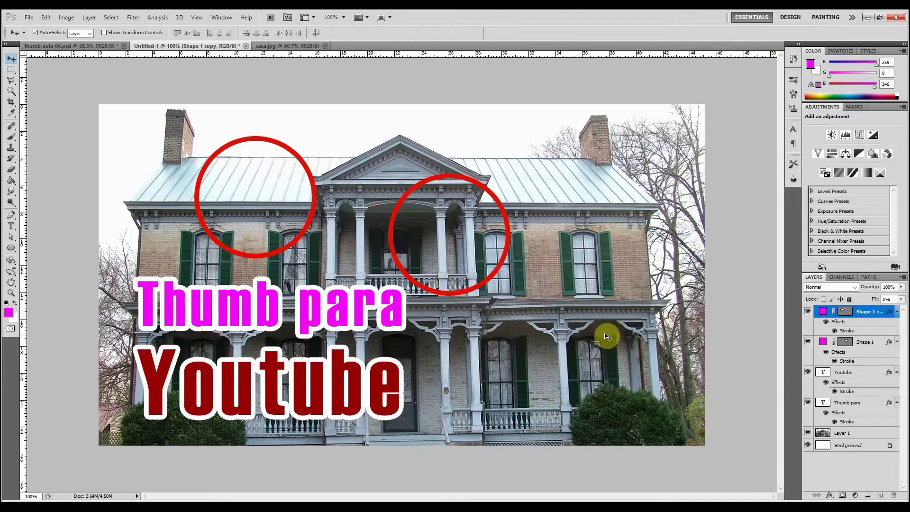
pyautogui.hotkey('ctrl', 'z')
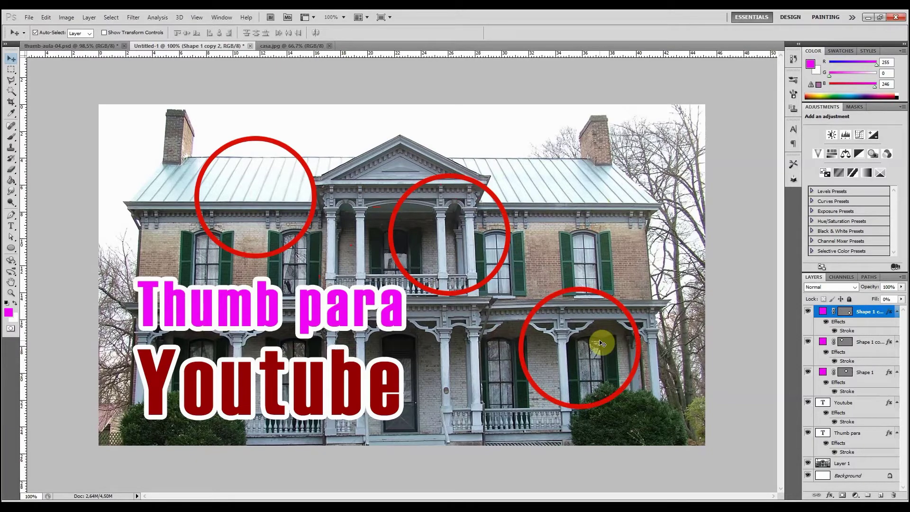
pyautogui.hotkey('ctrl', 'z')
pyautogui.hotkey('ctrl', 'z')
pyautogui.hotkey('ctrl', 'z')
pyautogui.hotkey('ctrl', 'z')
pyautogui.moveTo(589, 345); pyautogui.dragTo(572, 324)
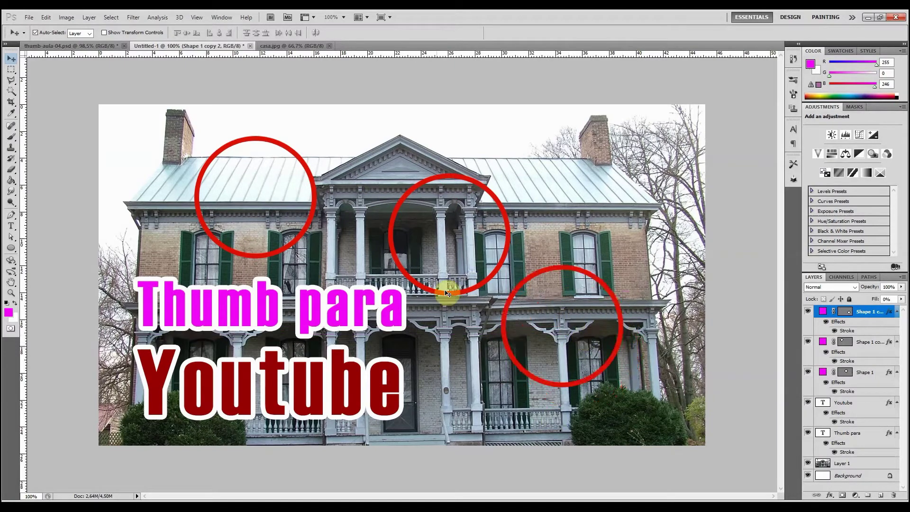
pyautogui.hotkey('ctrl', 'z')
pyautogui.hotkey('ctrl', 'z')
pyautogui.hotkey('ctrl', 'z')
pyautogui.hotkey('ctrl', 'z')
pyautogui.press('Delete')
pyautogui.press('Delete')
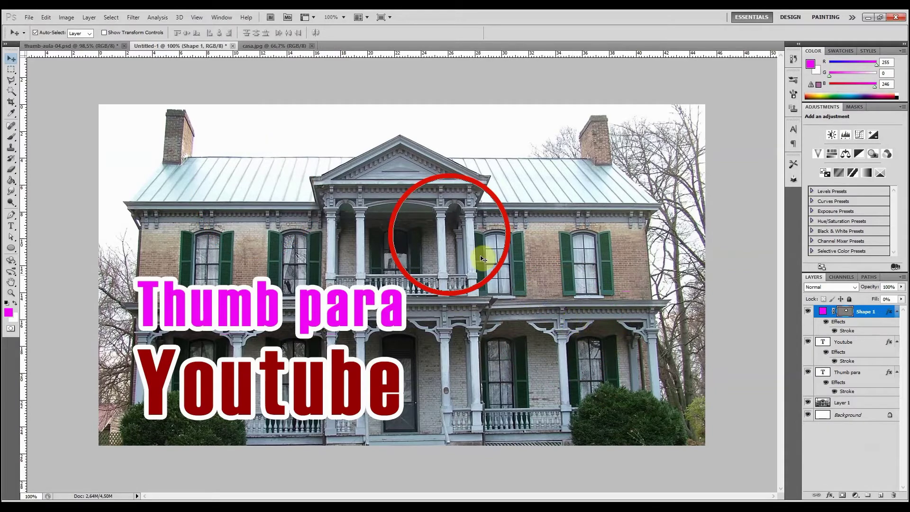
# - Center the red ring on the upper balcony, and shrink both title texts together and move them toward the lower-left corner of the image
pyautogui.moveTo(479, 254); pyautogui.dragTo(414, 248)
pyautogui.click(297, 315)
pyautogui.keyDown('shift'); pyautogui.click(295, 370); pyautogui.keyUp('shift')
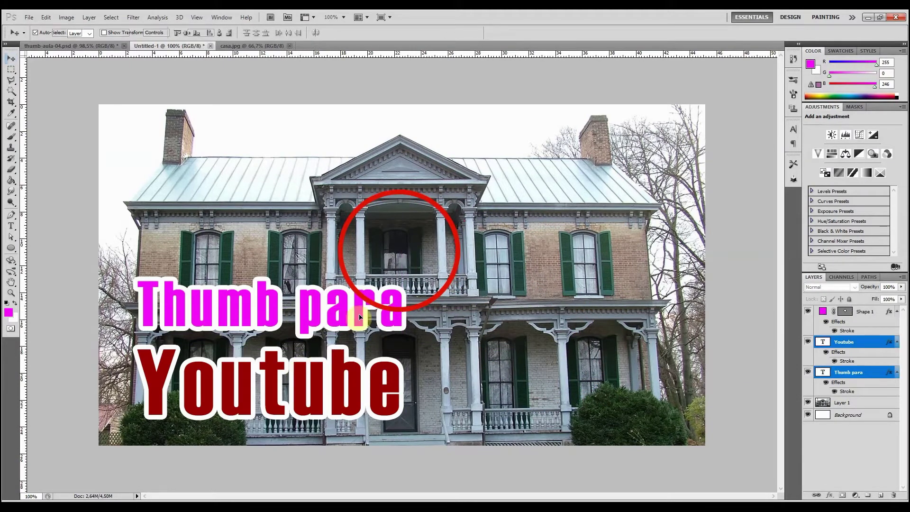
pyautogui.hotkey('ctrl', 't')
pyautogui.moveTo(375, 300)
pyautogui.mouseDown()
pyautogui.moveTo(337, 315)
pyautogui.moveTo(368, 298)
pyautogui.mouseUp()
pyautogui.press('Return')
pyautogui.hotkey('ctrl', 't')
pyautogui.press('Return')
pyautogui.moveTo(306, 325); pyautogui.dragTo(297, 335)
# - Following the finished example, move the ring onto the left part of the roof and set its fill to 100%
pyautogui.moveTo(419, 242); pyautogui.dragTo(413, 238)
pyautogui.click(74, 47)
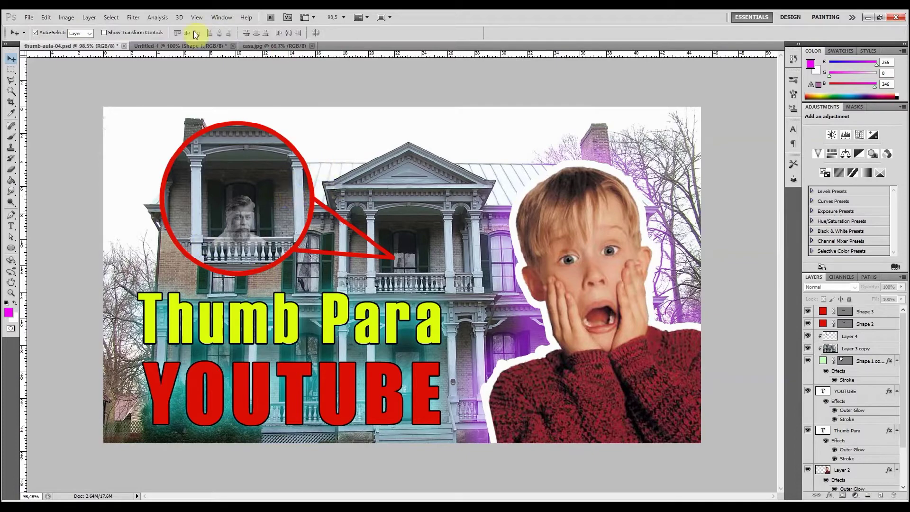
pyautogui.click(208, 46)
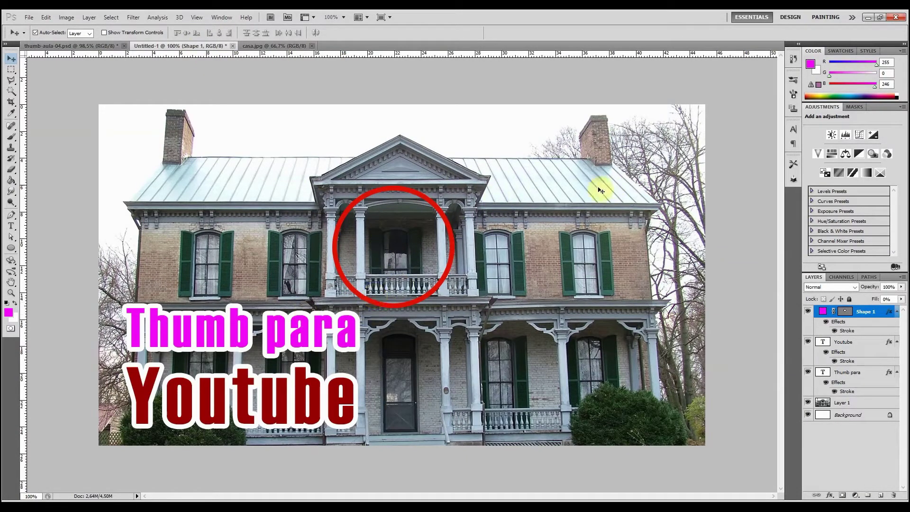
pyautogui.moveTo(446, 223); pyautogui.dragTo(271, 186)
pyautogui.hotkey('ctrl', 'z')
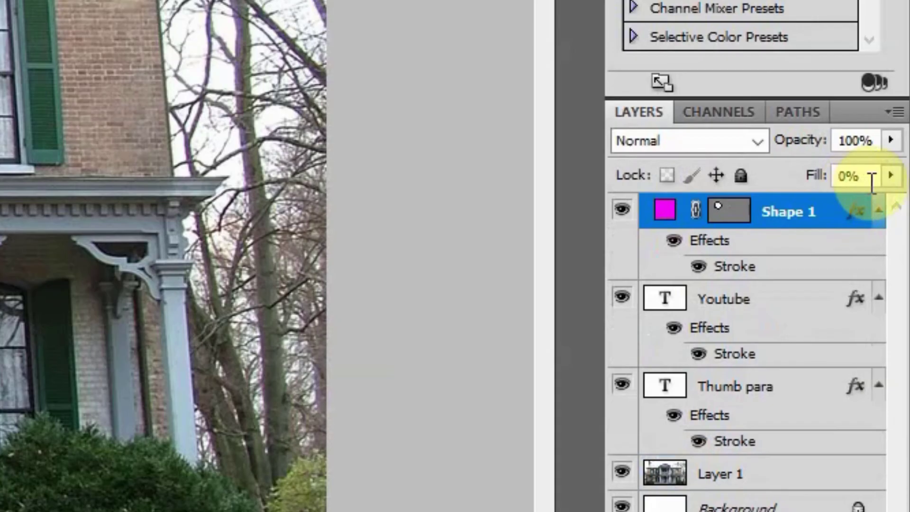
pyautogui.click(894, 299)
pyautogui.write('10')
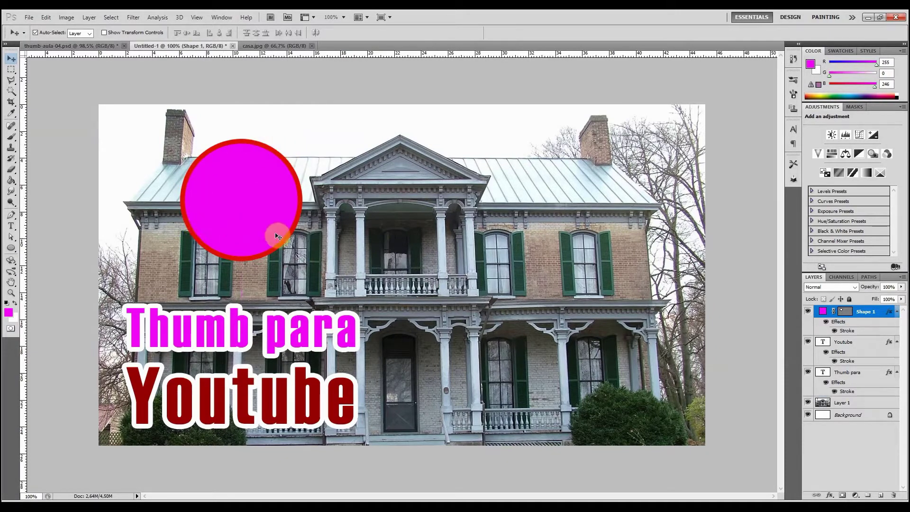
# - Duplicate the house photo layer and move the copy directly above the circle layer at the top of the layer stack
pyautogui.click(345, 259)
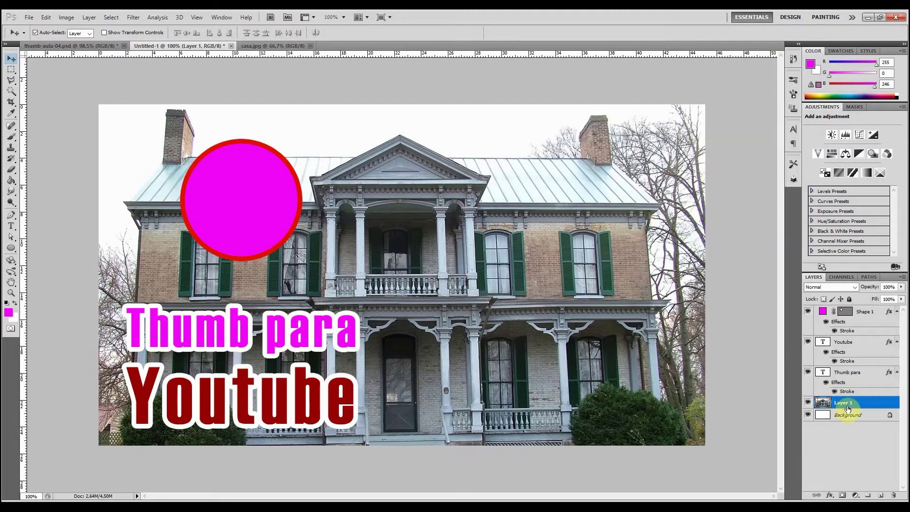
pyautogui.hotkey('ctrl', 'j')
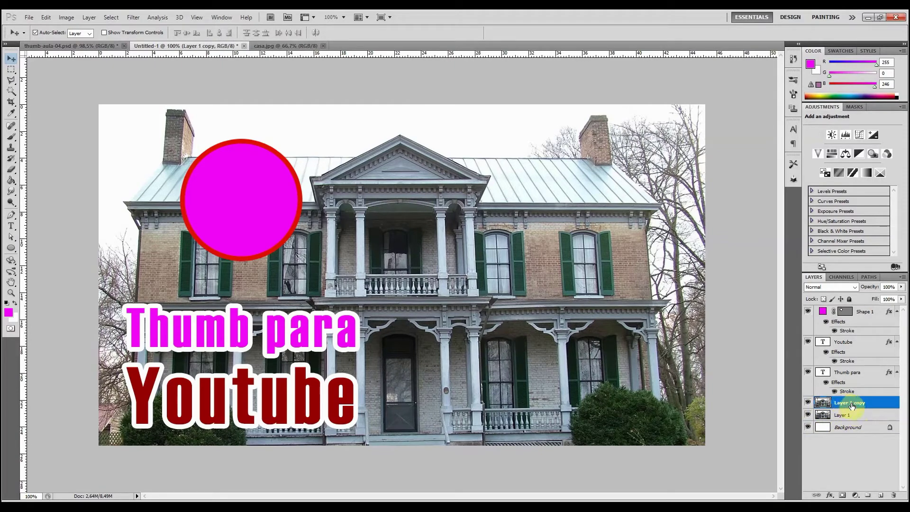
pyautogui.moveTo(853, 403); pyautogui.dragTo(843, 310)
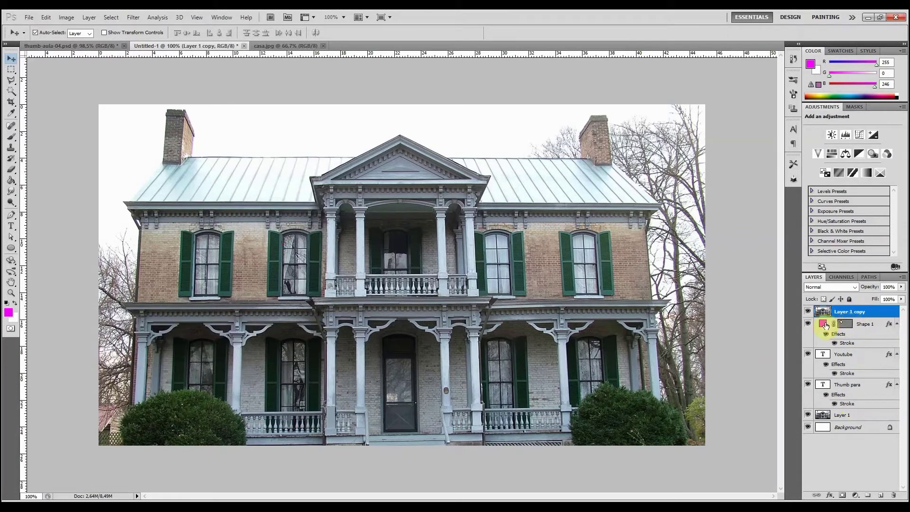
# - Clip the duplicated house photo to the circle and shift it until the upper balcony sits inside the red ring
pyautogui.keyDown('alt'); pyautogui.click(869, 316); pyautogui.keyUp('alt')
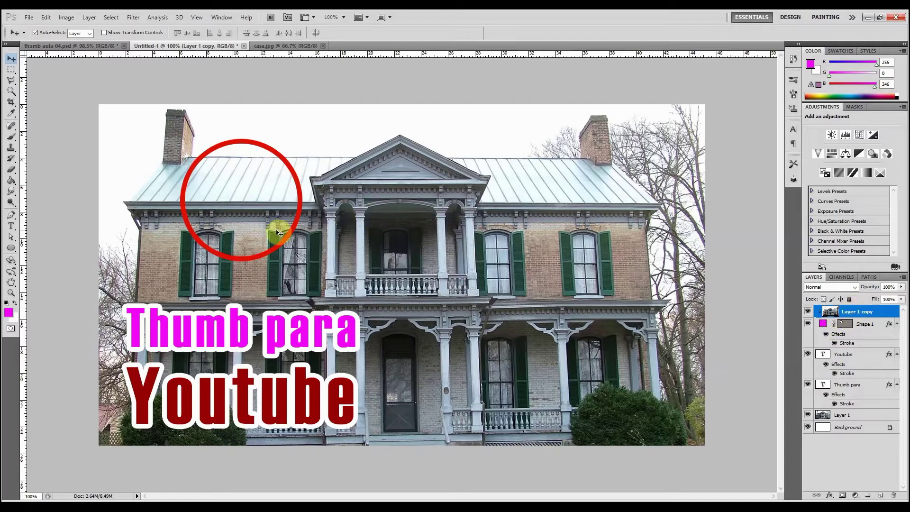
pyautogui.moveTo(261, 219); pyautogui.dragTo(277, 161)
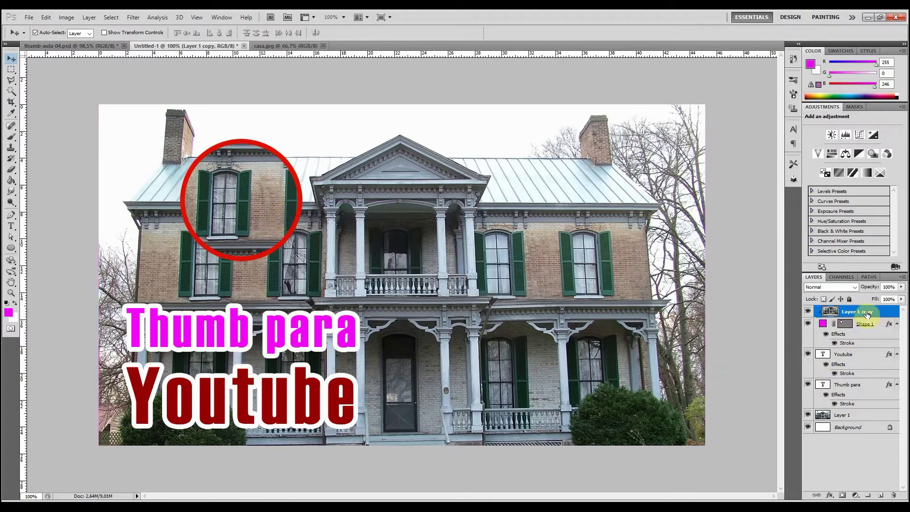
pyautogui.moveTo(291, 197); pyautogui.dragTo(211, 218)
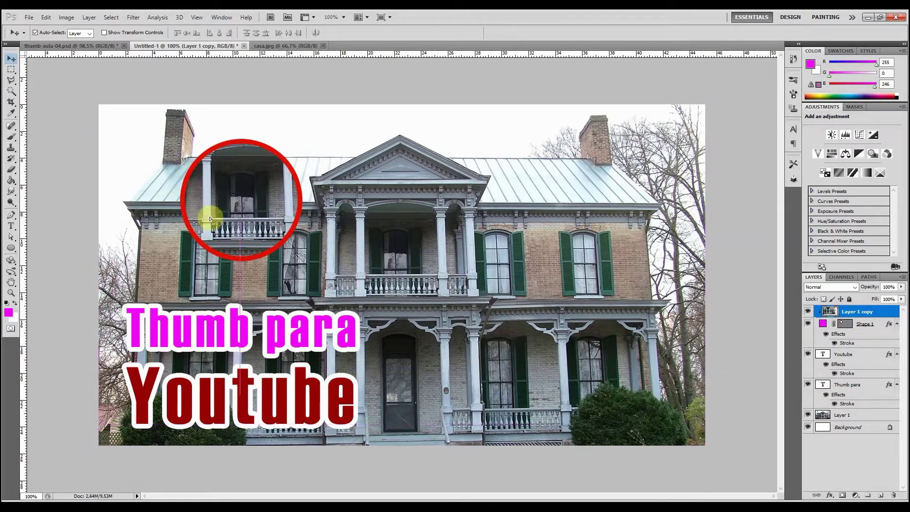
# - Try enlarging the clipped house photo to about 214% around its center, and revert the scaling
pyautogui.scroll(-3, 274, 180)
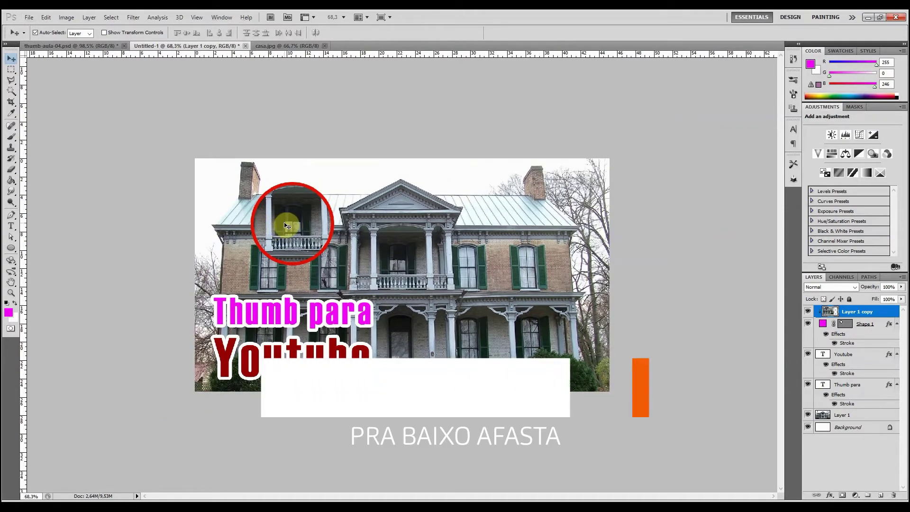
pyautogui.scroll(-2, 285, 226)
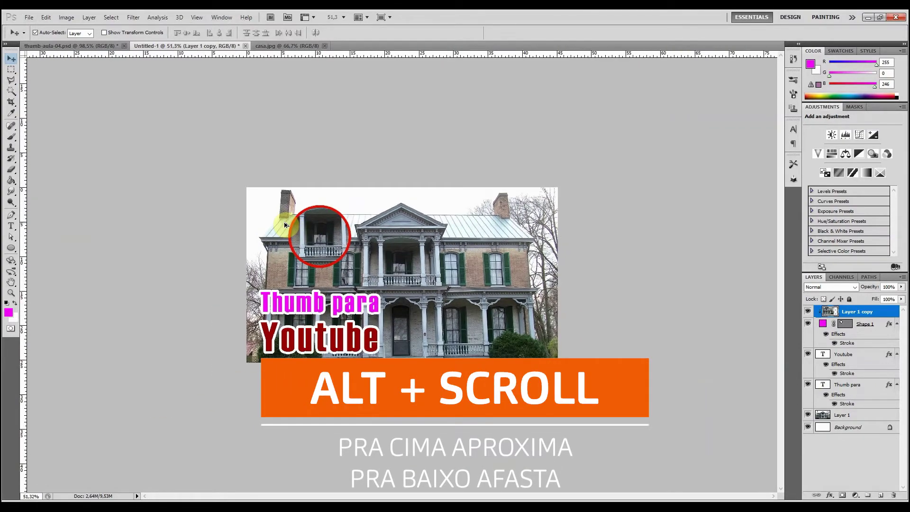
pyautogui.scroll(3, 285, 226)
pyautogui.scroll(-4, 285, 225)
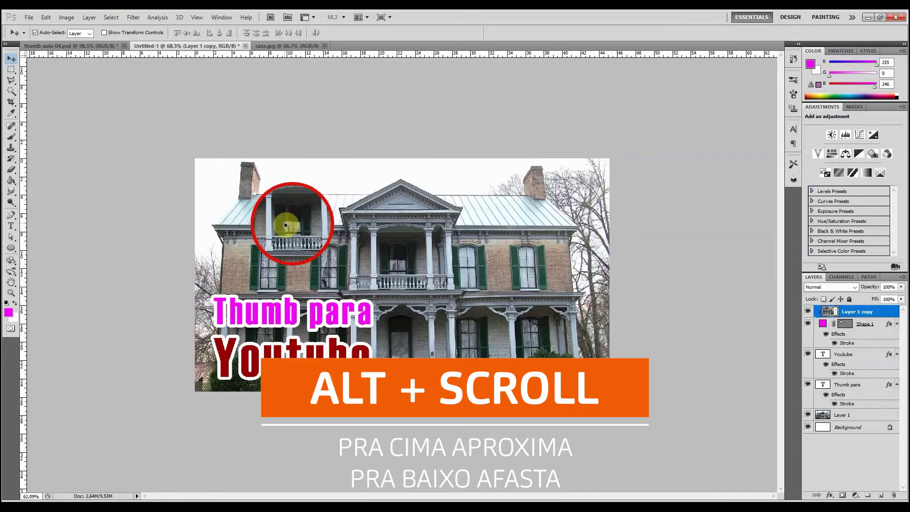
pyautogui.hotkey('ctrl', 't')
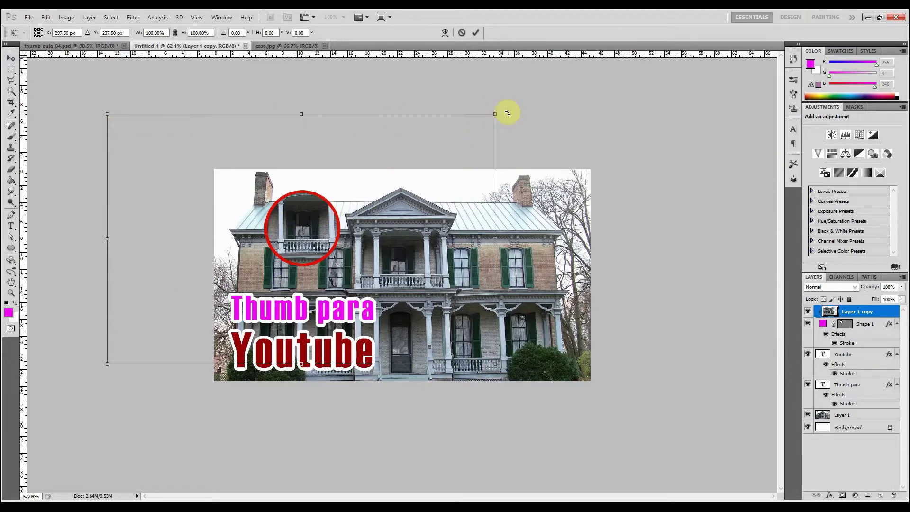
pyautogui.moveTo(495, 114); pyautogui.dragTo(680, 104)
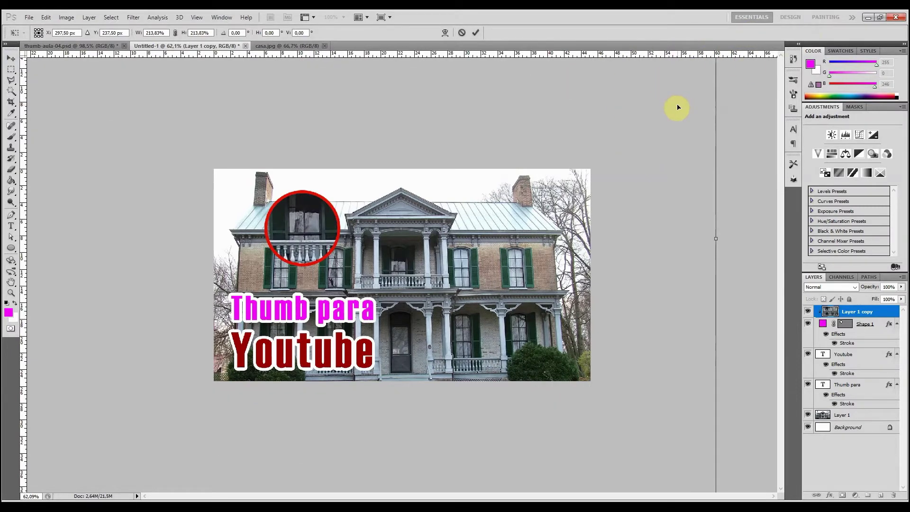
pyautogui.press('Return')
# - Enlarge the clipped house photo to about 172%, keeping the balcony window and railing inside the ring
pyautogui.hotkey('ctrl', 't')
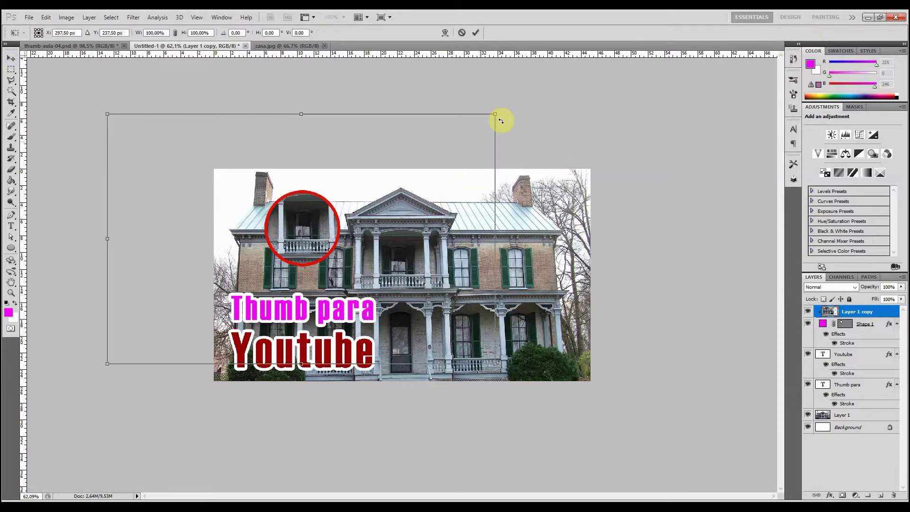
pyautogui.moveTo(500, 120); pyautogui.dragTo(447, 264)
pyautogui.hotkey('ctrl', 'z')
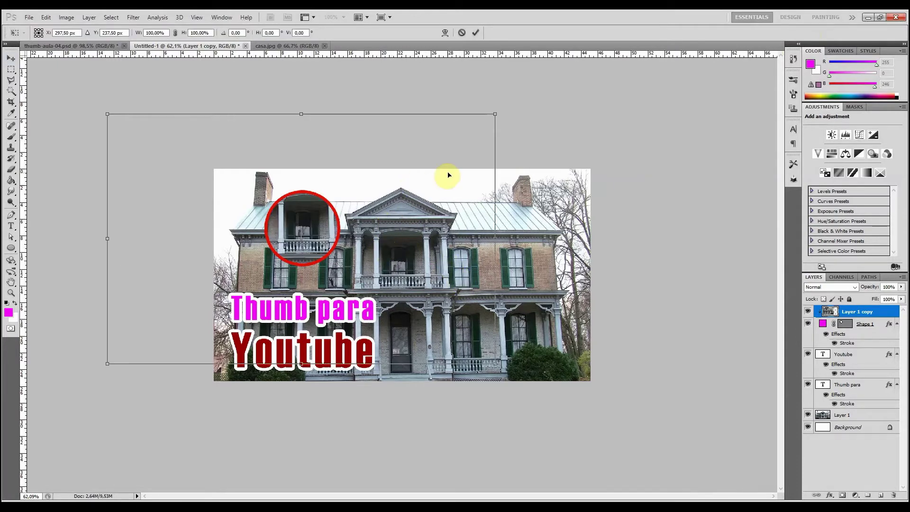
pyautogui.moveTo(501, 117); pyautogui.dragTo(651, 44)
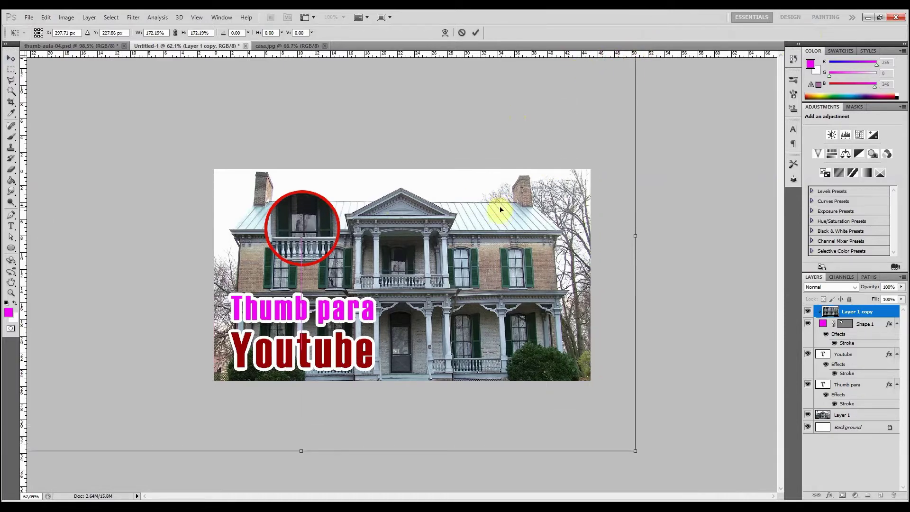
pyautogui.press('Return')
pyautogui.moveTo(303, 211); pyautogui.dragTo(316, 249)
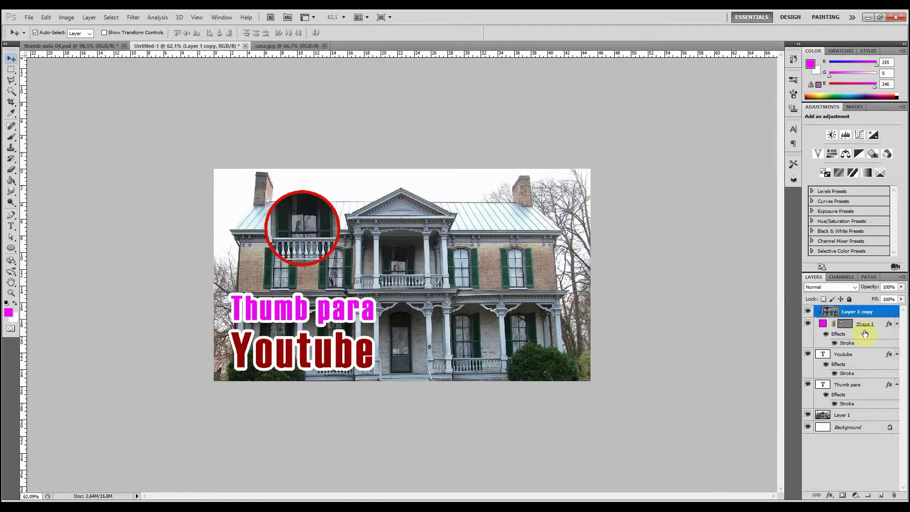
# - Try shifting the clipped photo alone, and move it together with the circle down toward the upper-left windows
pyautogui.keyDown('shift'); pyautogui.click(865, 327); pyautogui.keyUp('shift')
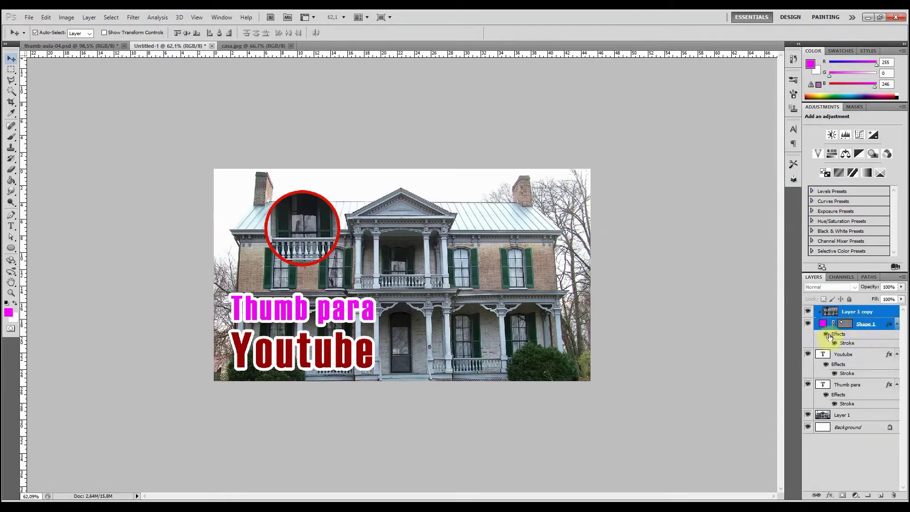
pyautogui.moveTo(294, 237); pyautogui.dragTo(312, 242)
pyautogui.click(851, 312)
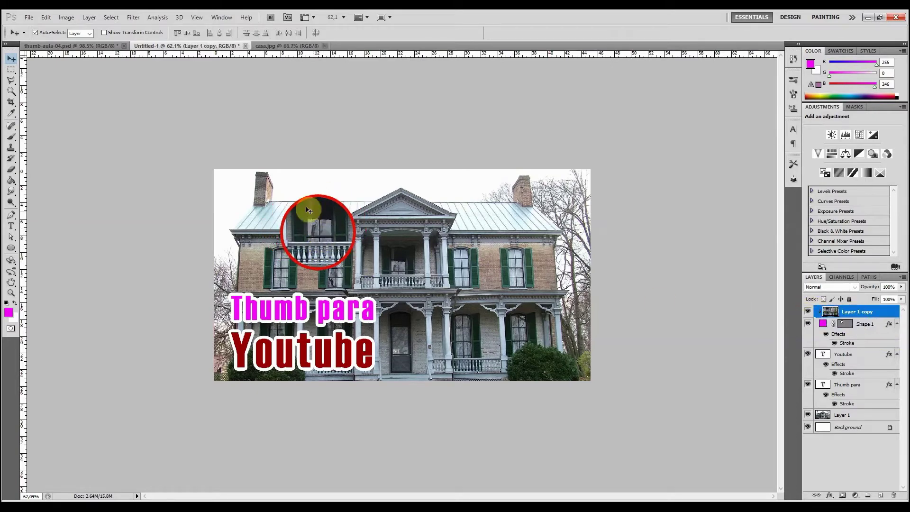
pyautogui.moveTo(307, 205); pyautogui.dragTo(325, 220)
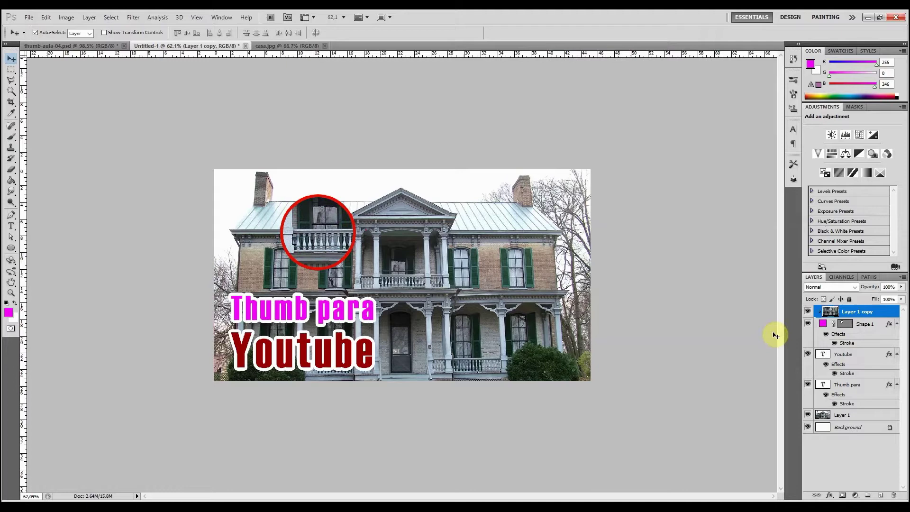
pyautogui.keyDown('ctrl'); pyautogui.click(873, 325); pyautogui.keyUp('ctrl')
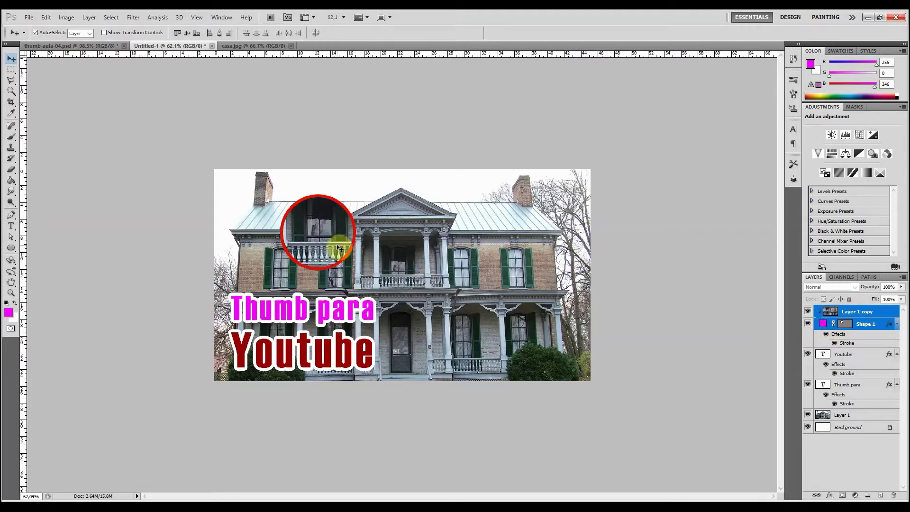
pyautogui.moveTo(339, 248)
pyautogui.mouseDown()
pyautogui.moveTo(521, 228)
pyautogui.moveTo(551, 258)
pyautogui.moveTo(467, 346)
pyautogui.moveTo(319, 258)
pyautogui.moveTo(434, 260)
pyautogui.moveTo(291, 249)
pyautogui.moveTo(346, 241)
pyautogui.moveTo(327, 260)
pyautogui.mouseUp()
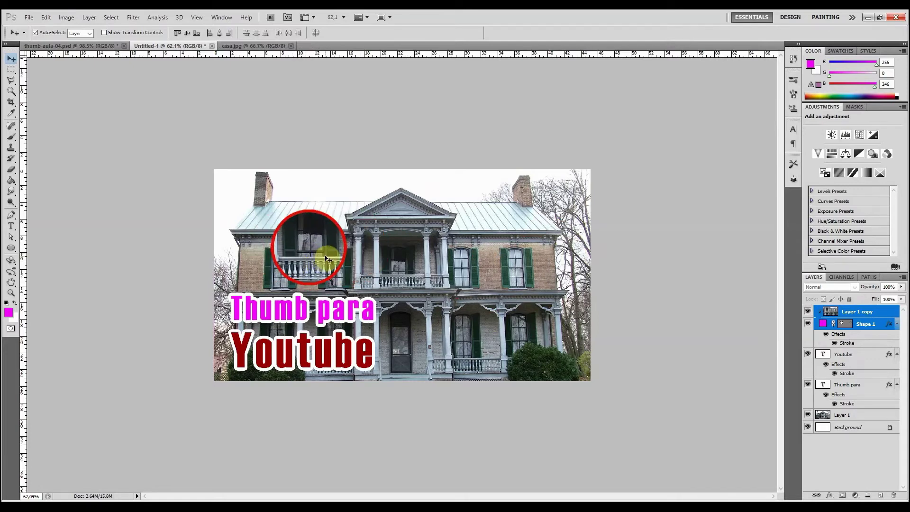
# - Enlarge the circle and its clipped photo together and move them up over the left roof beside the balcony
pyautogui.hotkey('ctrl', 't')
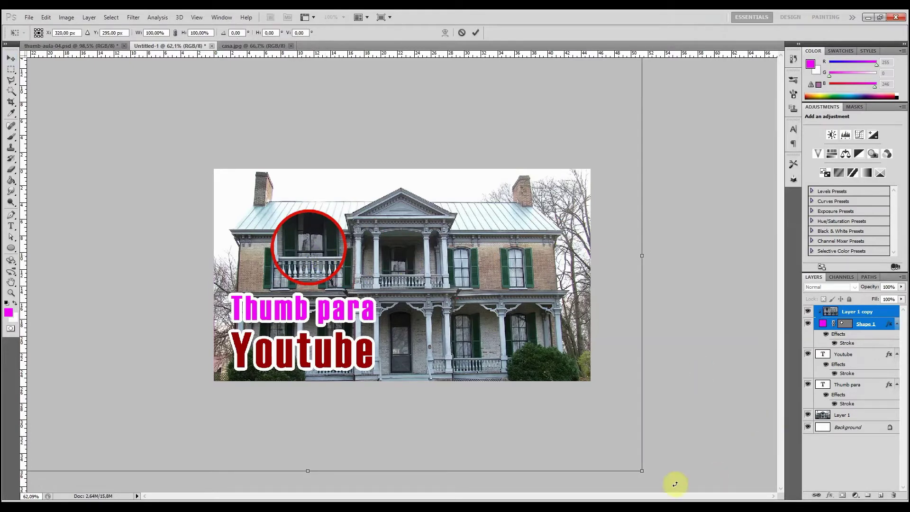
pyautogui.moveTo(640, 470); pyautogui.dragTo(714, 478)
pyautogui.press('Return')
pyautogui.moveTo(328, 260)
pyautogui.mouseDown()
pyautogui.moveTo(329, 240)
pyautogui.moveTo(312, 237)
pyautogui.moveTo(321, 245)
pyautogui.mouseUp()
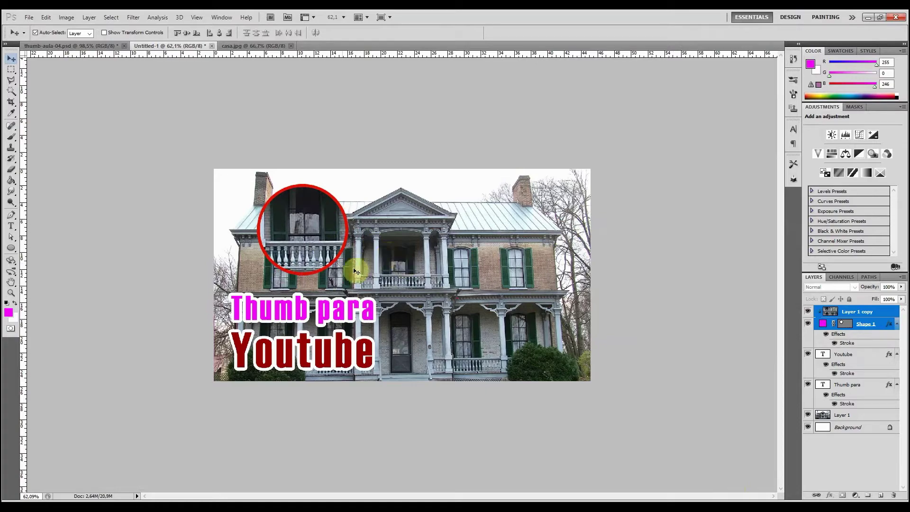
# - Switch to the Line tool and set its color to pure red (255, 0, 0)
pyautogui.click(11, 248)
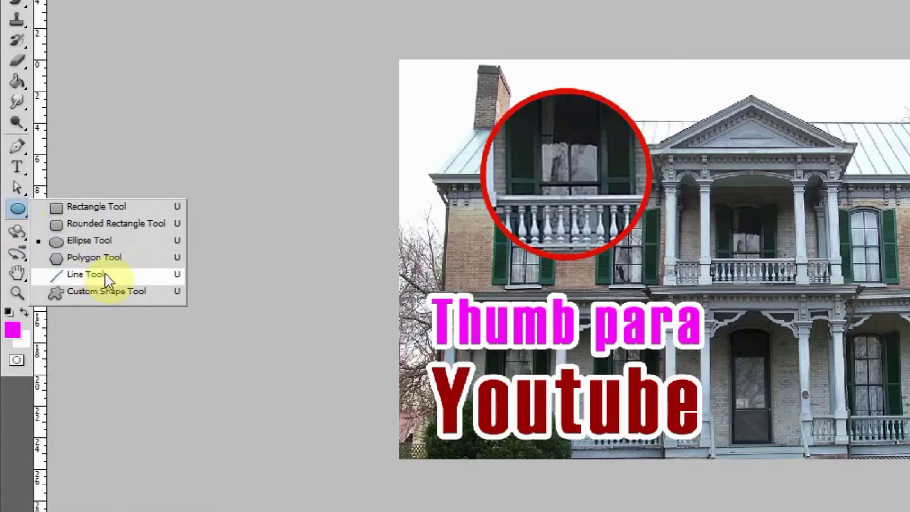
pyautogui.click(104, 273)
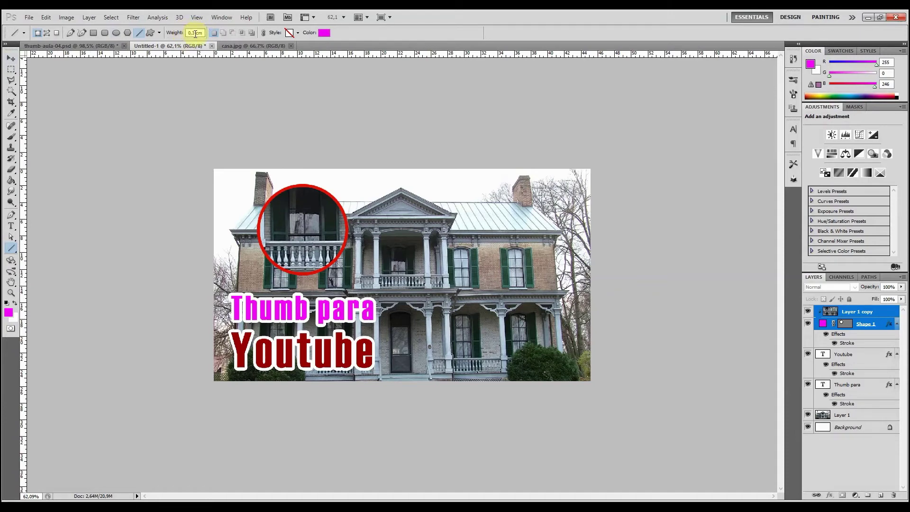
pyautogui.click(324, 33)
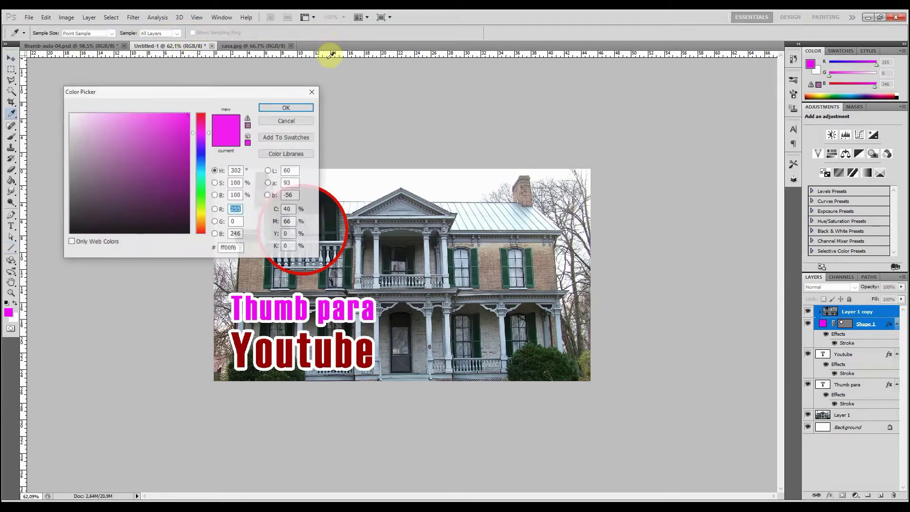
pyautogui.click(202, 113)
pyautogui.click(270, 109)
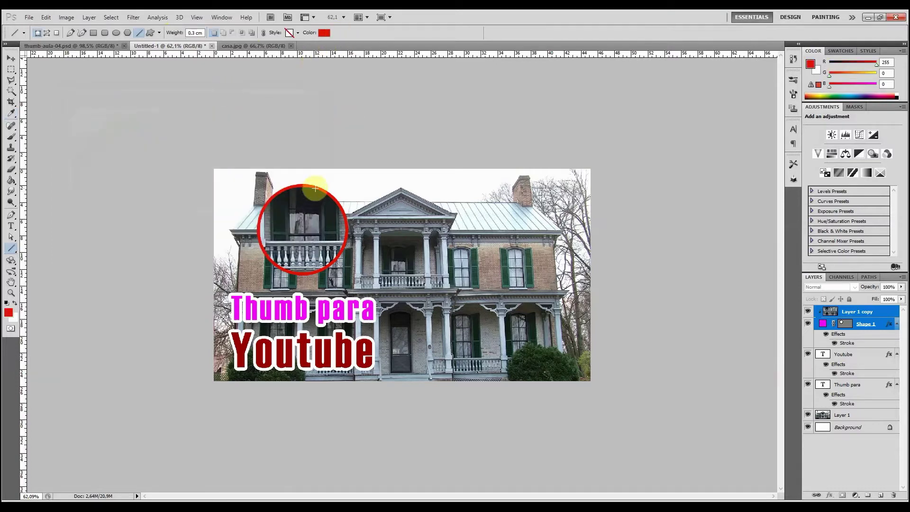
# - Try sampling line colors from the house and titles, and return to the red sampled from the ring
pyautogui.click(322, 34)
pyautogui.moveTo(198, 95); pyautogui.dragTo(437, 46)
pyautogui.click(381, 258)
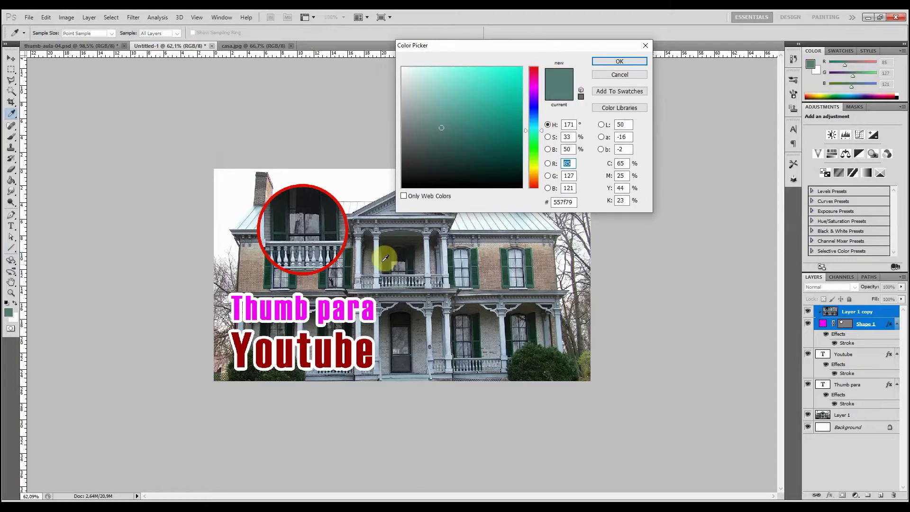
pyautogui.click(346, 225)
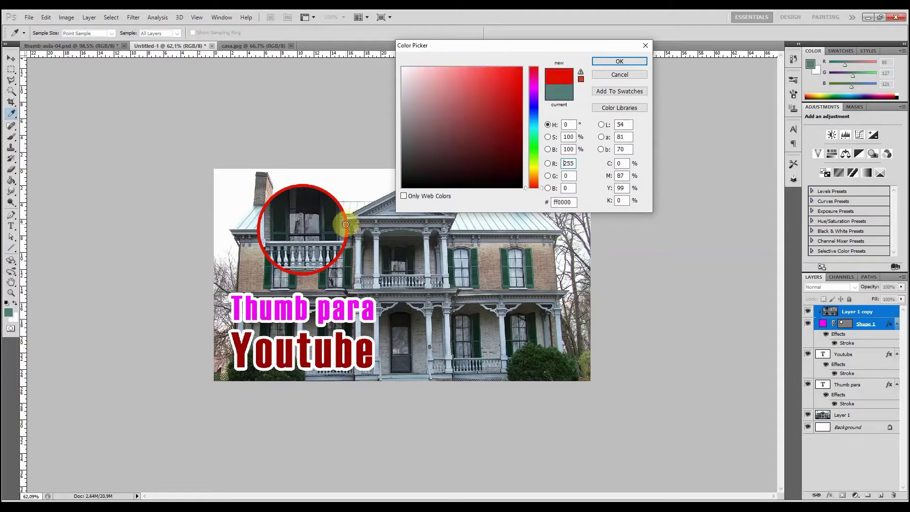
pyautogui.click(373, 307)
pyautogui.moveTo(374, 339); pyautogui.dragTo(386, 230)
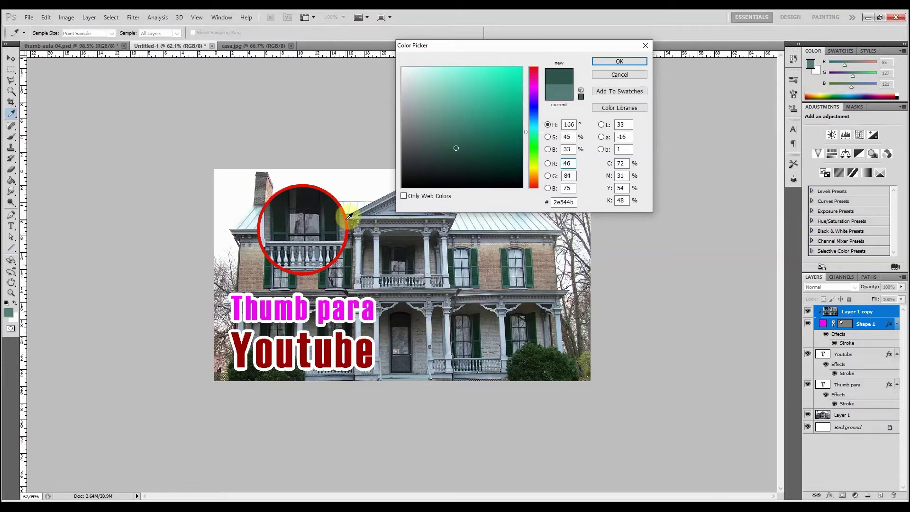
pyautogui.press('Return')
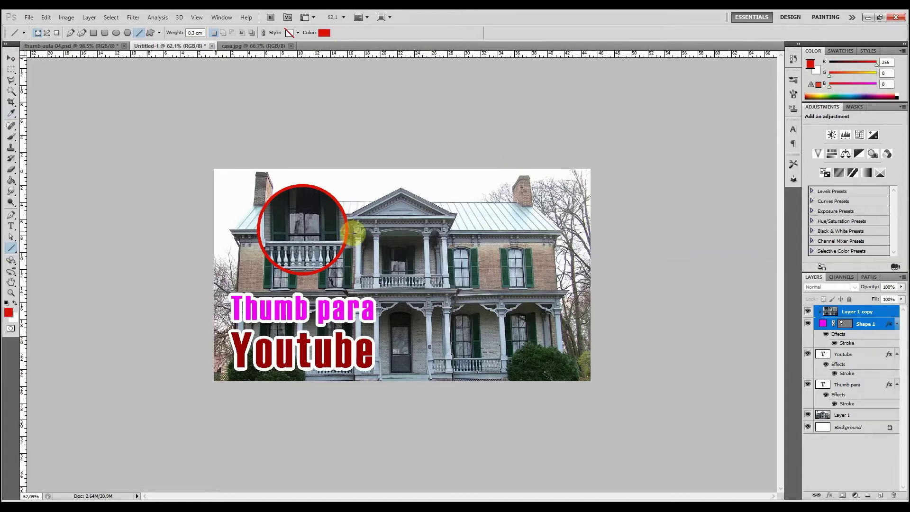
# - Draw two red 0.3 cm lines from the ring's right edge that converge on the upper balcony window
pyautogui.moveTo(354, 232); pyautogui.dragTo(336, 258)
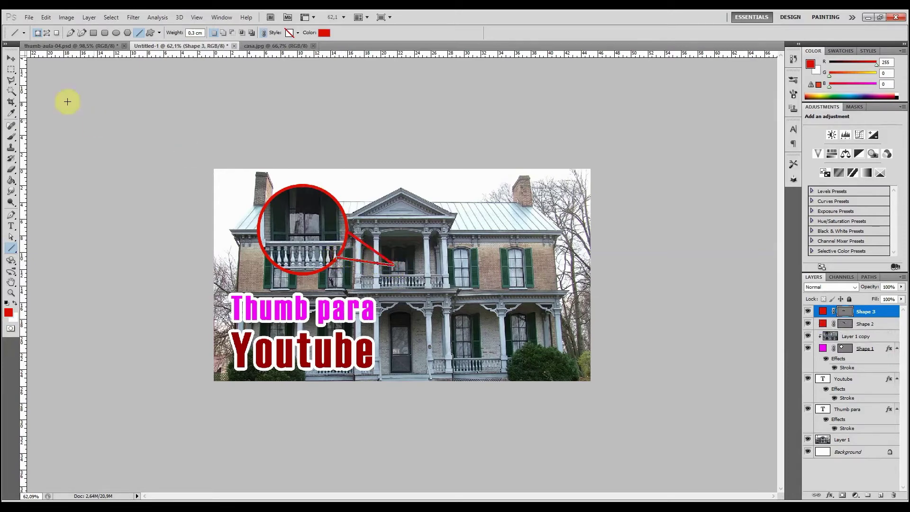
pyautogui.click(11, 58)
pyautogui.click(310, 133)
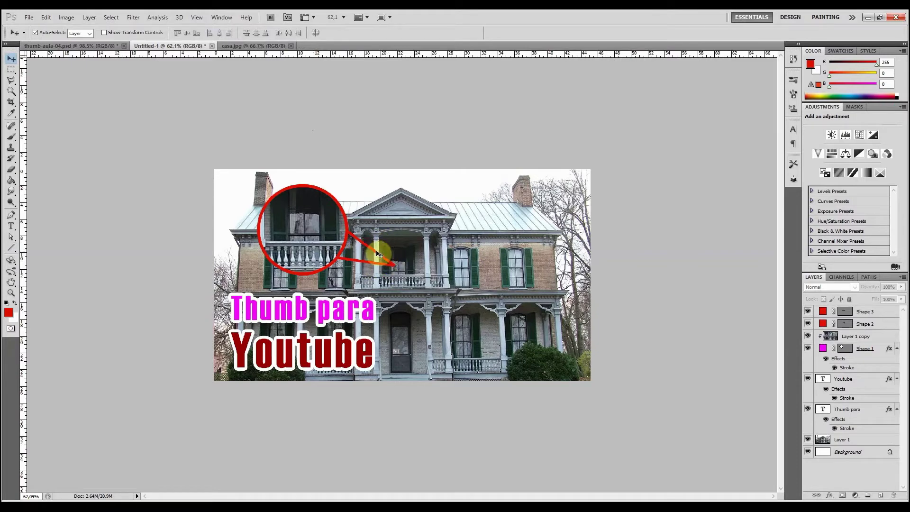
# - Try moving the two red lines apart over the balcony and transforming the lower one, and restore both lines
pyautogui.moveTo(380, 256); pyautogui.dragTo(425, 292)
pyautogui.hotkey('ctrl', 't')
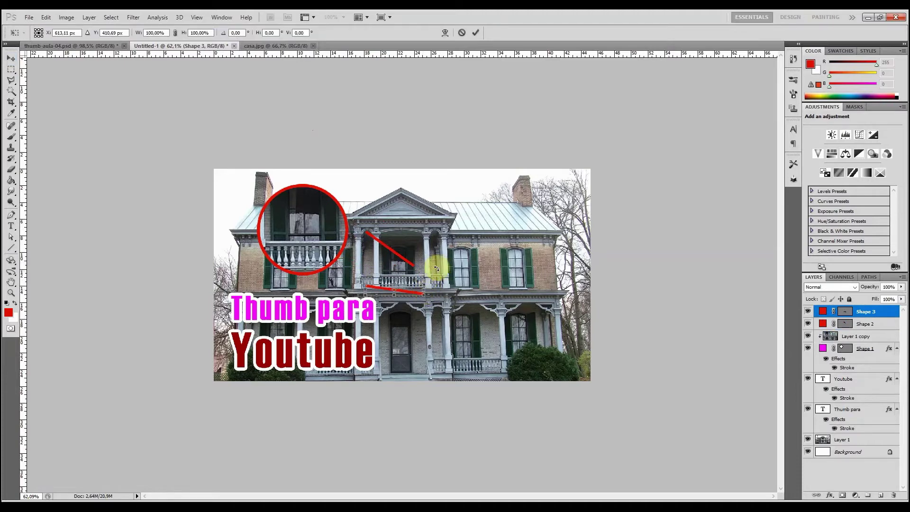
pyautogui.moveTo(457, 264); pyautogui.dragTo(456, 283)
pyautogui.press('Return')
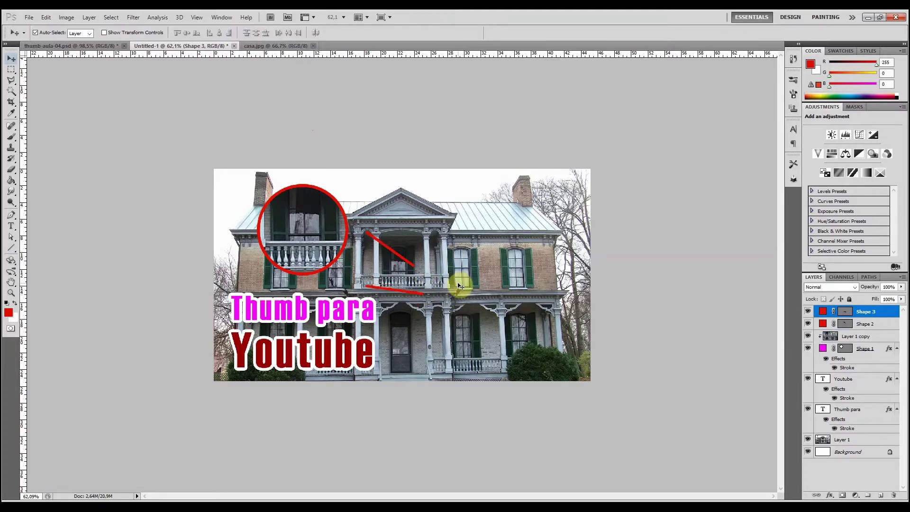
pyautogui.click(367, 163)
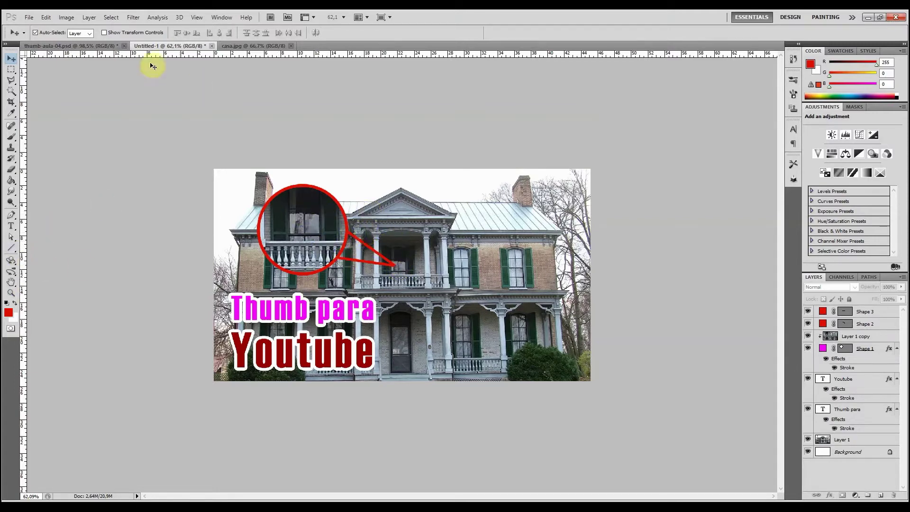
# - Check the reference thumbnail, then enlarge both title lines together so they reach the house's central porch
pyautogui.click(71, 45)
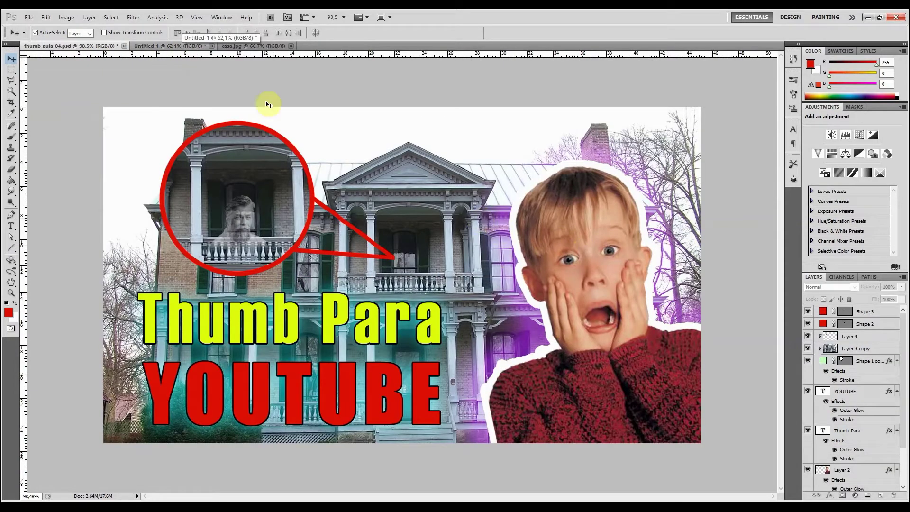
pyautogui.click(170, 46)
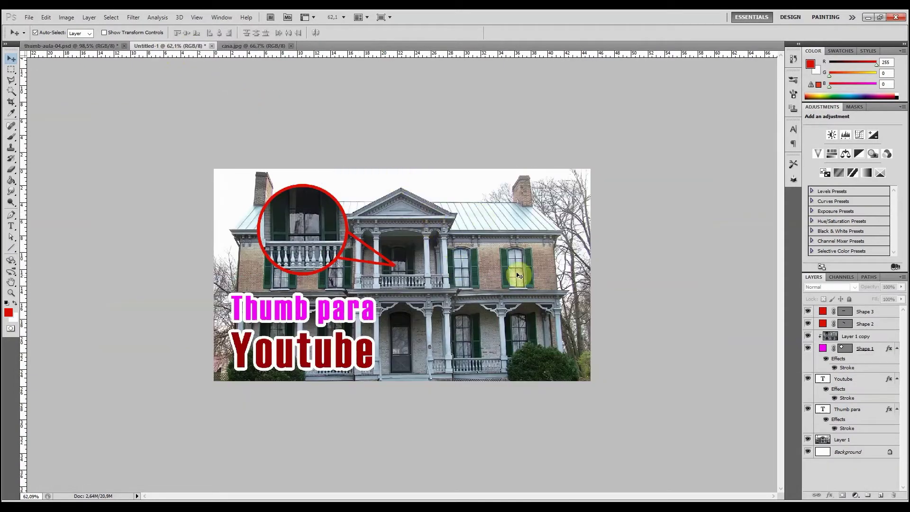
pyautogui.click(358, 305)
pyautogui.keyDown('shift'); pyautogui.click(349, 350); pyautogui.keyUp('shift')
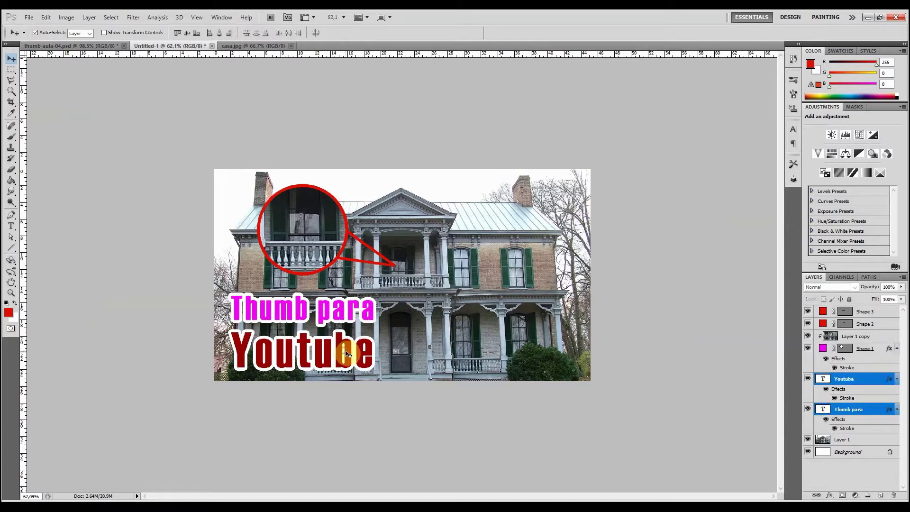
pyautogui.hotkey('ctrl', 't')
pyautogui.moveTo(371, 293); pyautogui.dragTo(403, 289)
pyautogui.press('Return')
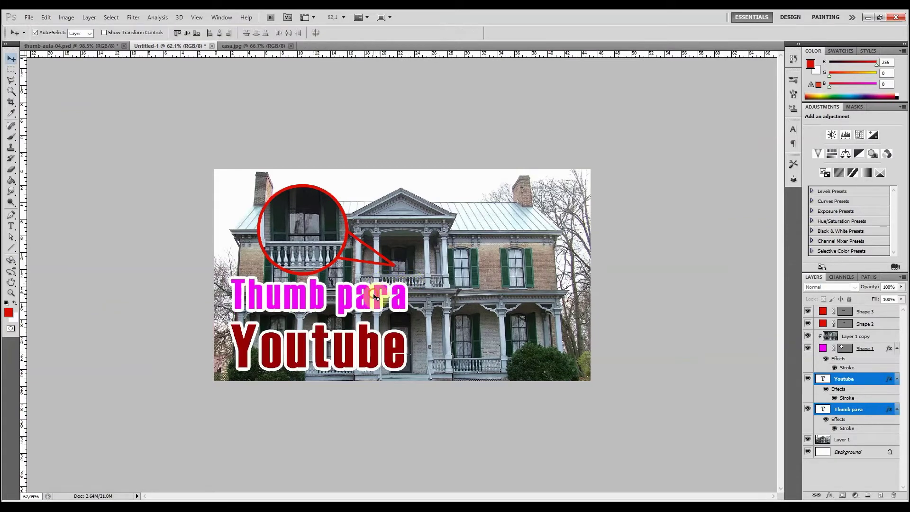
pyautogui.hotkey('ctrl', 't')
pyautogui.moveTo(404, 279); pyautogui.dragTo(374, 306)
pyautogui.press('Return')
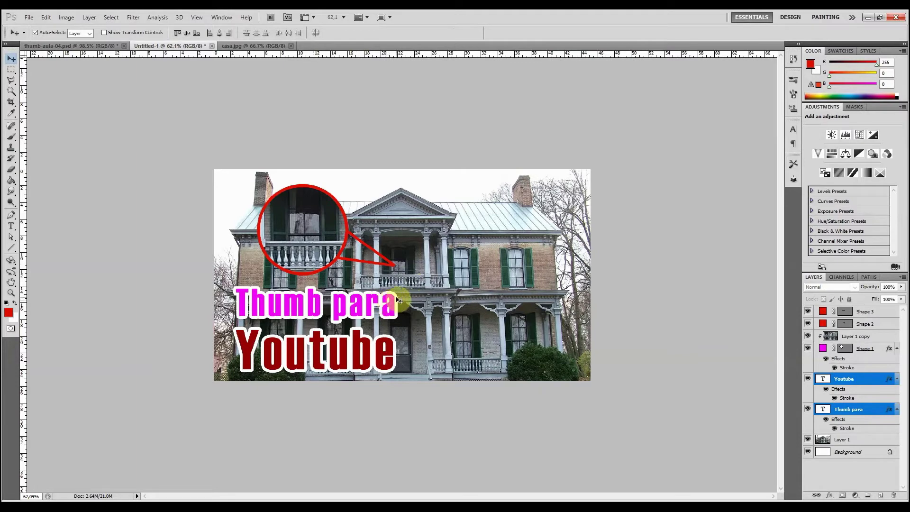
# - Open macaulay-culkin.jpg, place the boy's photo over the house in the thumbnail document, and close both source images
pyautogui.click(29, 18)
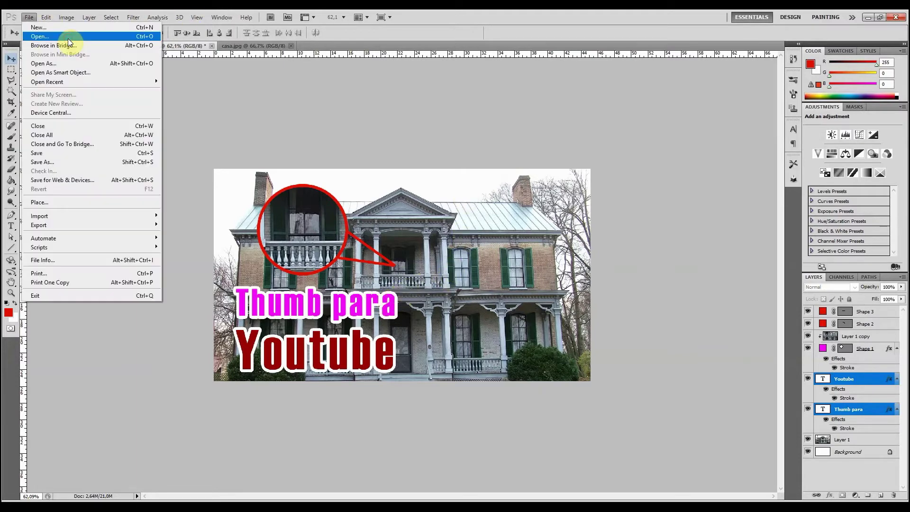
pyautogui.click(48, 36)
pyautogui.doubleClick(521, 127)
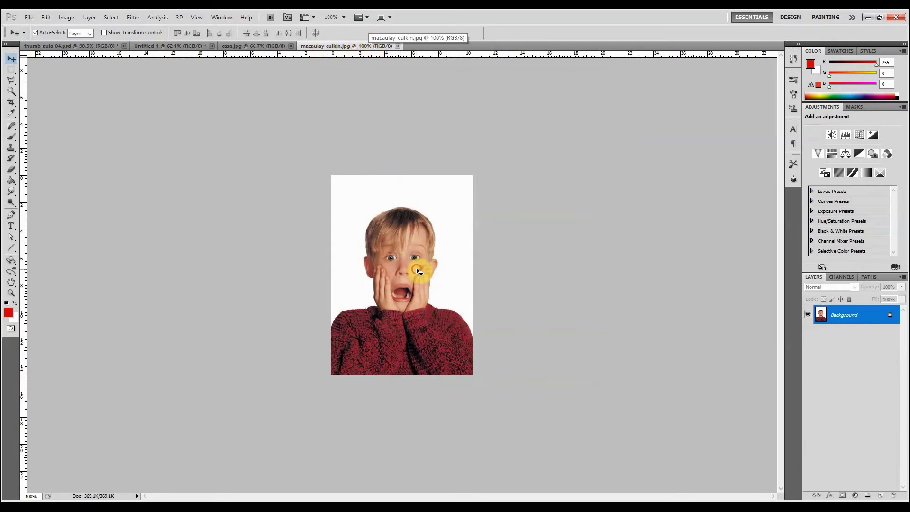
pyautogui.click(185, 47)
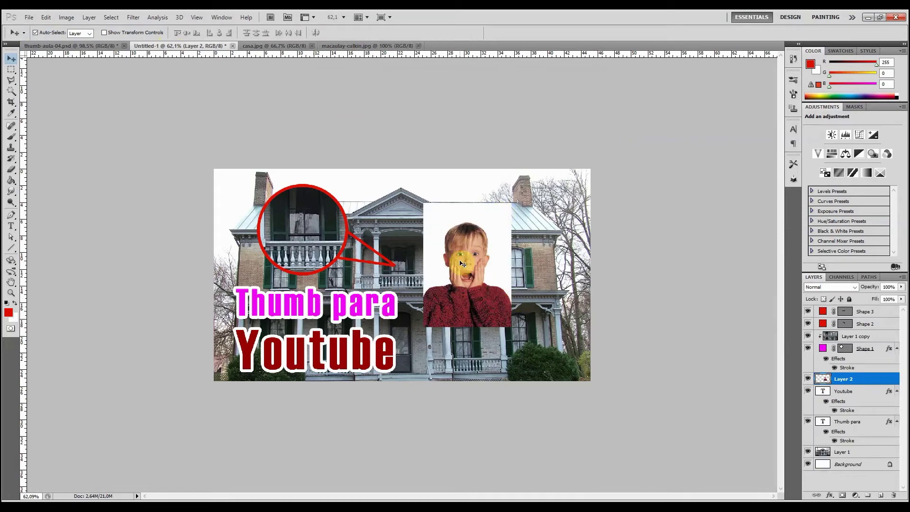
pyautogui.click(311, 45)
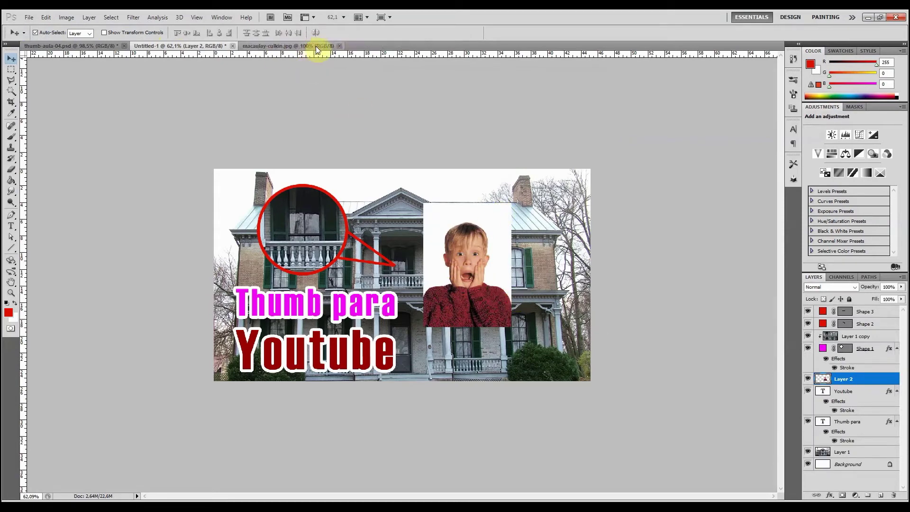
pyautogui.click(340, 46)
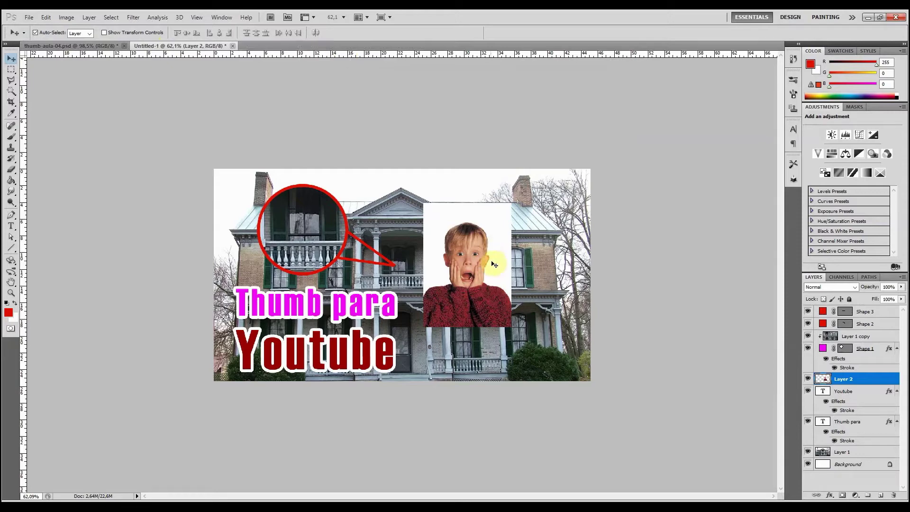
# - Select the white background around the boy with the Magic Wand at tolerance 20
pyautogui.hotkey('ctrl', '1')
pyautogui.scroll(2, 506, 300)
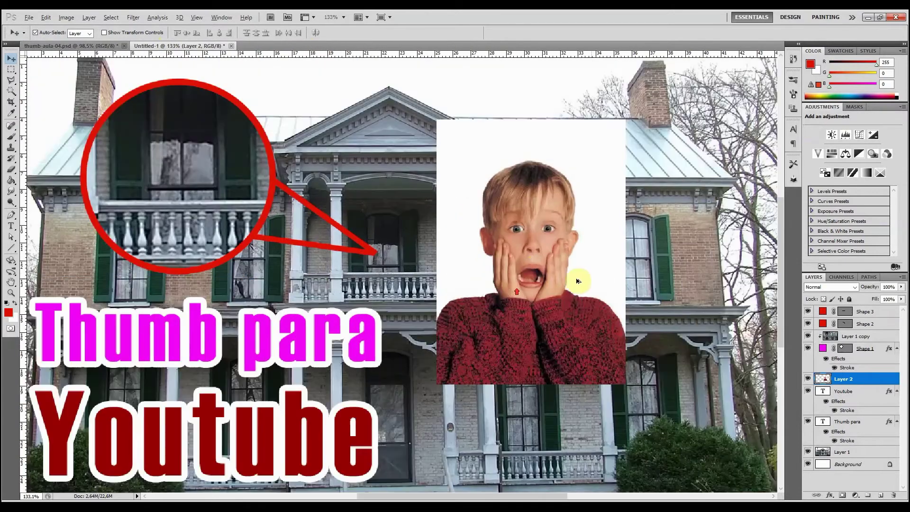
pyautogui.press('w')
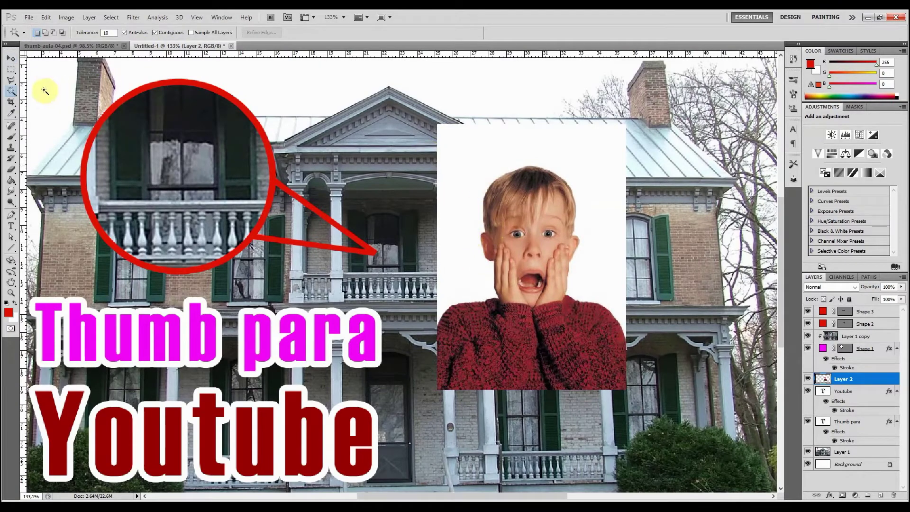
pyautogui.click(11, 91)
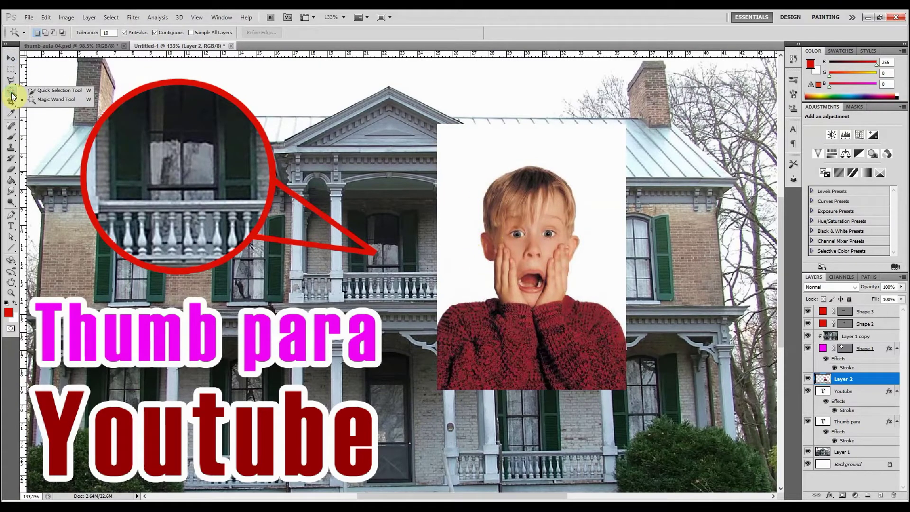
pyautogui.click(65, 100)
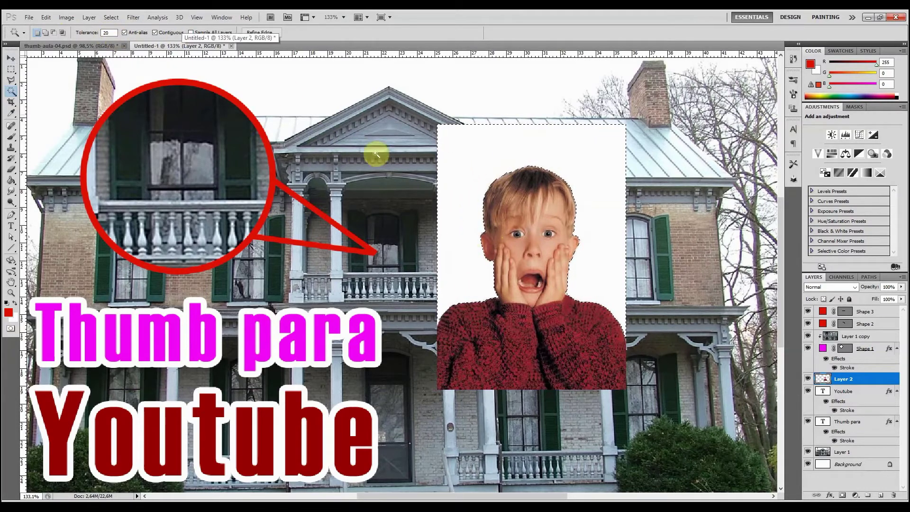
# - Try selecting the white background around the boy with the Magic Wand tolerance at 0
pyautogui.click(125, 33)
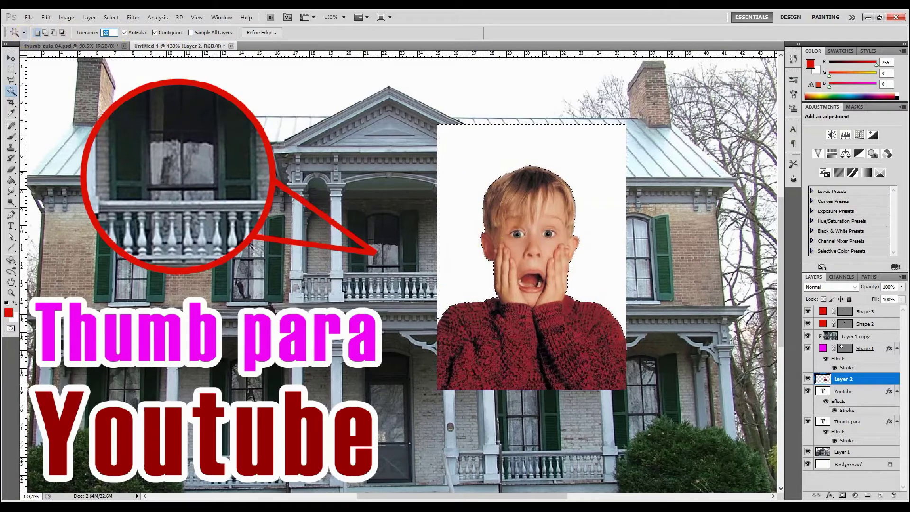
pyautogui.write('0')
pyautogui.click(466, 172)
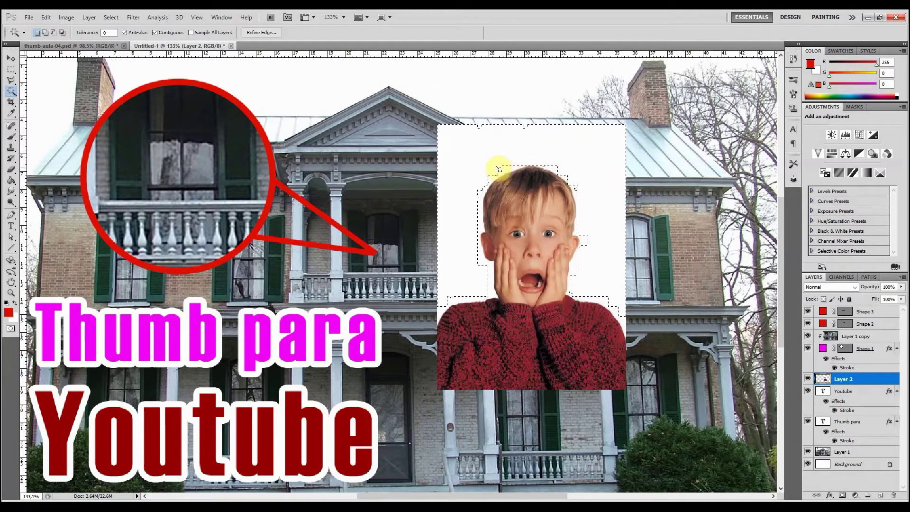
# - Reselect the boy's white background at tolerance 100 and refine the selection edge with Smooth 5
pyautogui.click(117, 32)
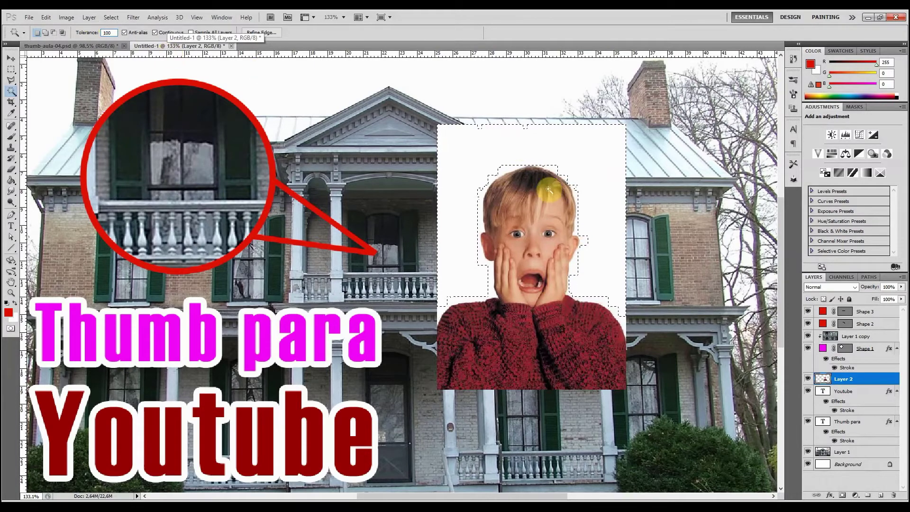
pyautogui.click(481, 163)
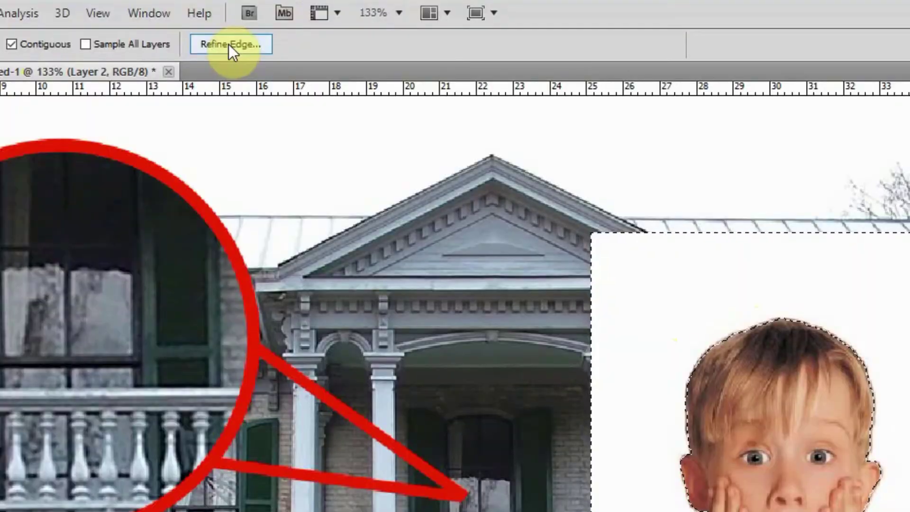
pyautogui.click(229, 44)
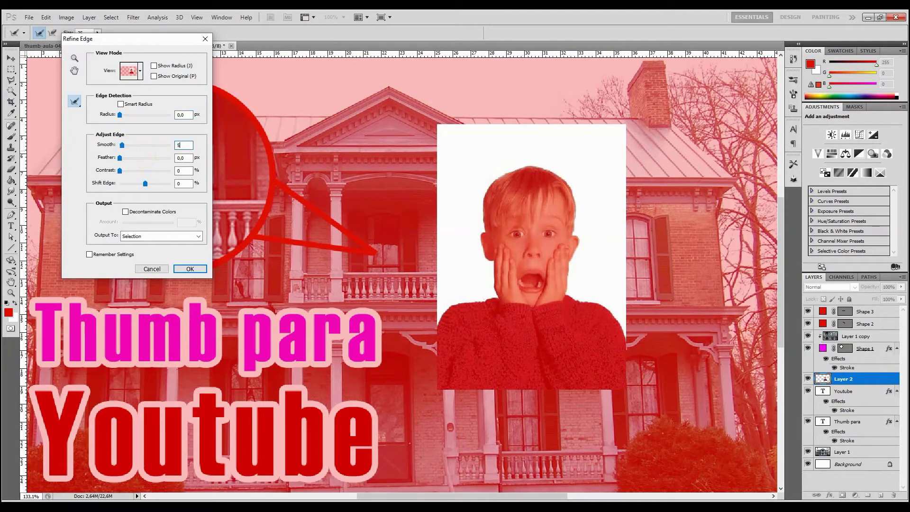
pyautogui.click(193, 270)
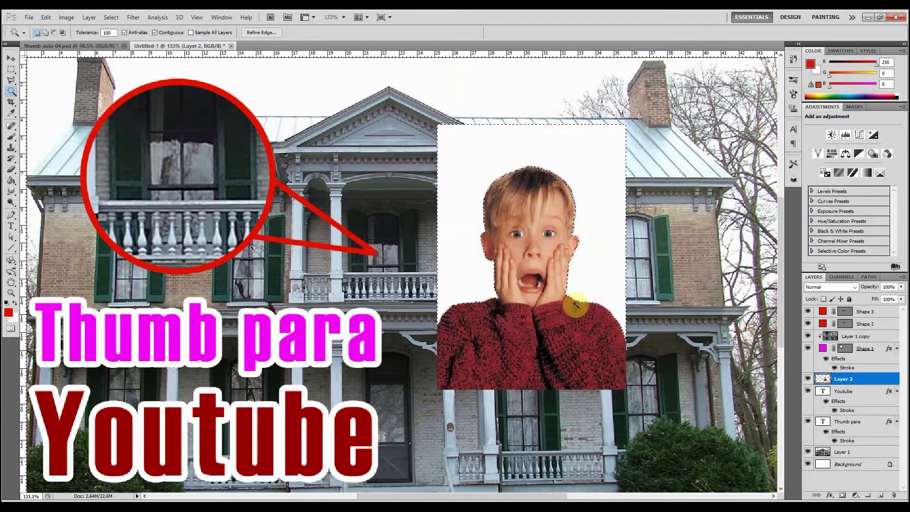
# - Delete the selected white background, clear the selection, and shift the cut-out boy slightly down toward the porch
pyautogui.press('Delete')
pyautogui.press('v')
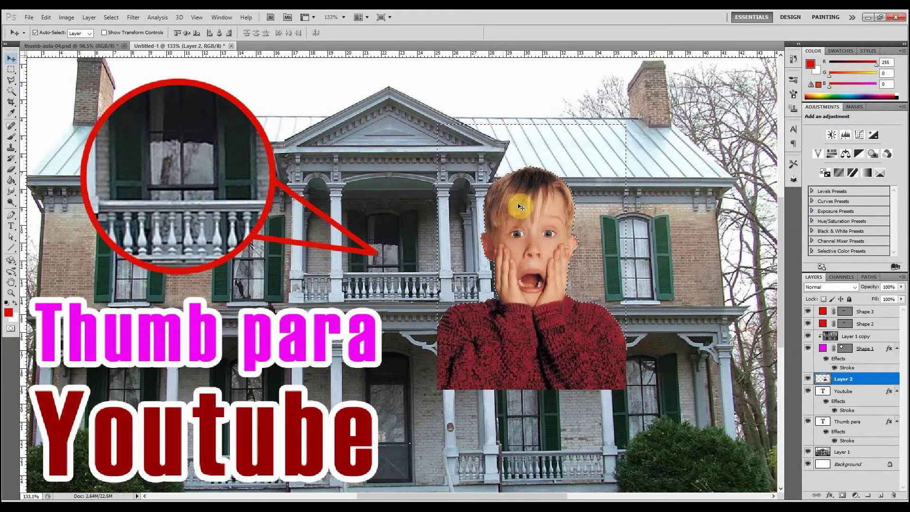
pyautogui.moveTo(534, 197); pyautogui.dragTo(511, 208)
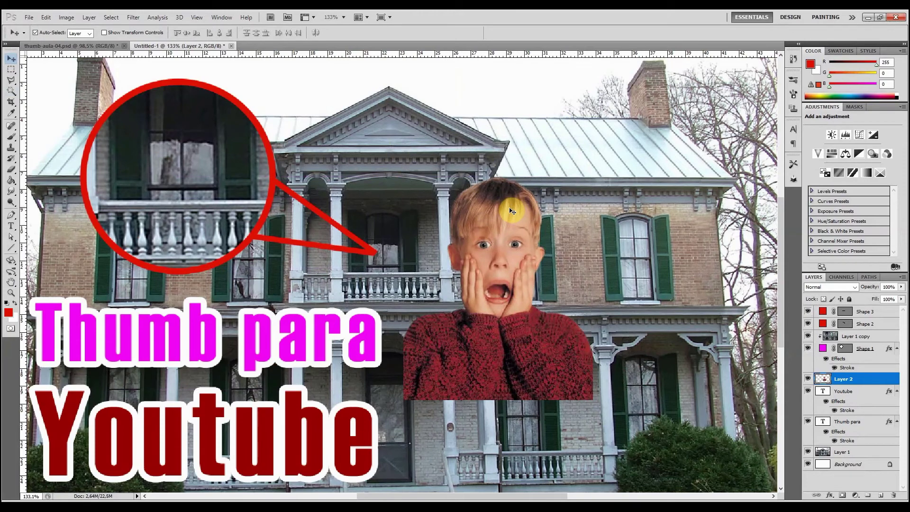
# - Bring the boy's layer to the front of all other layers and move him back toward the middle of the house
pyautogui.moveTo(511, 208); pyautogui.dragTo(214, 214)
pyautogui.moveTo(848, 379); pyautogui.dragTo(856, 308)
pyautogui.moveTo(221, 308); pyautogui.dragTo(386, 339)
# - Scale the boy up and position him in the thumbnail's lower-right corner, flush with the bottom and right canvas edges
pyautogui.scroll(-3, 463, 308)
pyautogui.hotkey('ctrl', 't')
pyautogui.moveTo(430, 229); pyautogui.dragTo(493, 154)
pyautogui.press('Return')
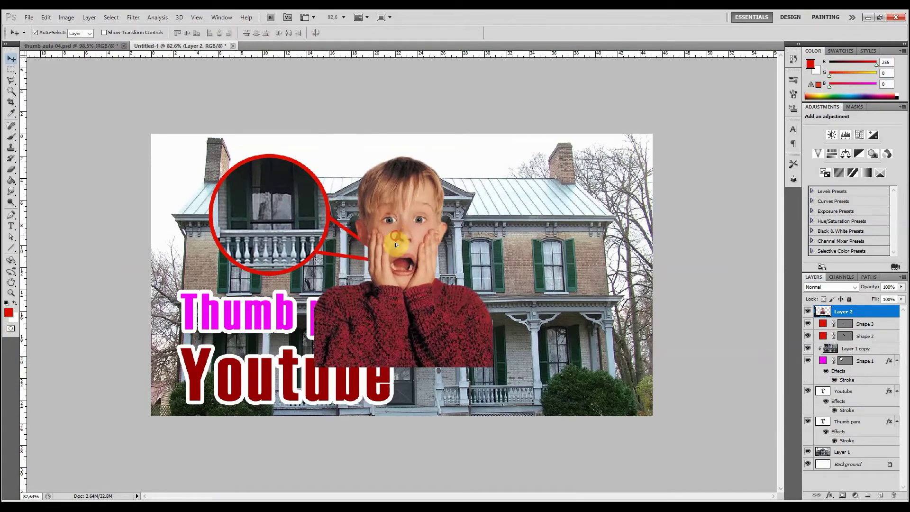
pyautogui.moveTo(398, 239); pyautogui.dragTo(510, 243)
pyautogui.moveTo(549, 268); pyautogui.dragTo(647, 283)
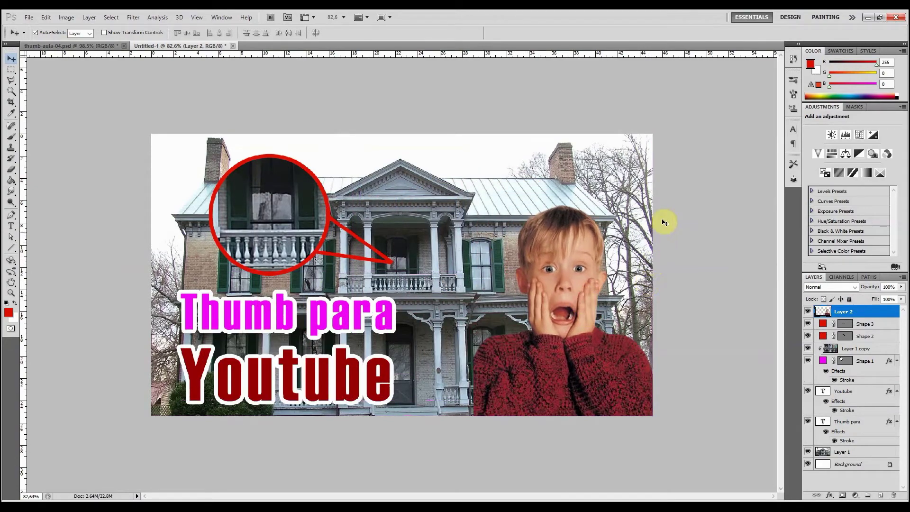
pyautogui.moveTo(581, 269); pyautogui.dragTo(570, 282)
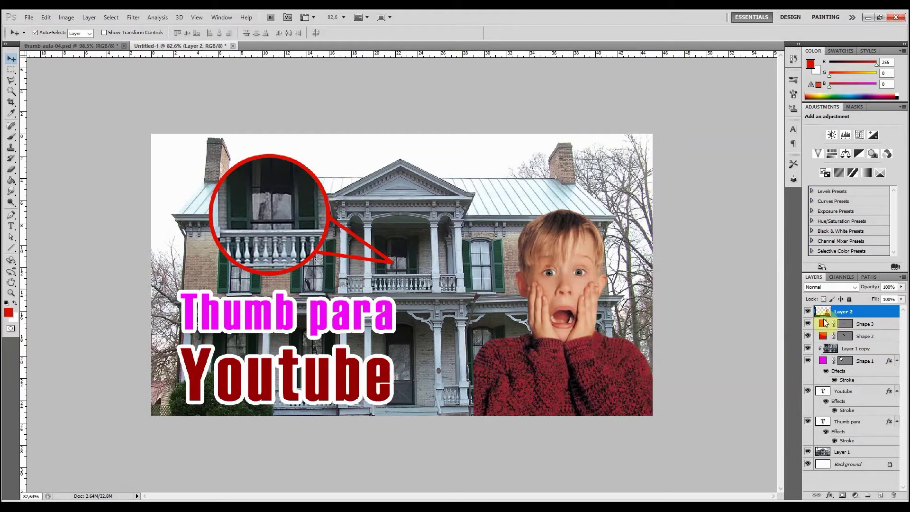
# - Add a white (ffffff) outside stroke of 9 px to the boy's layer
pyautogui.rightClick(861, 314)
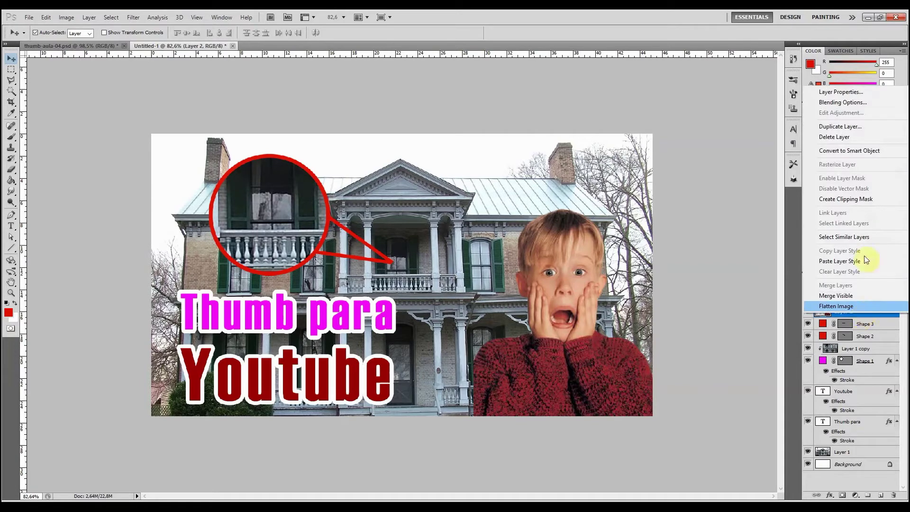
pyautogui.click(843, 102)
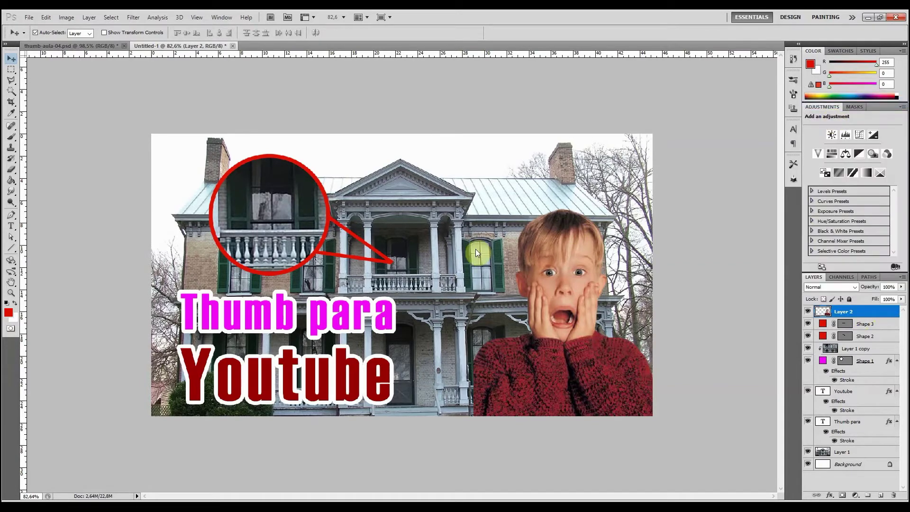
pyautogui.click(599, 186)
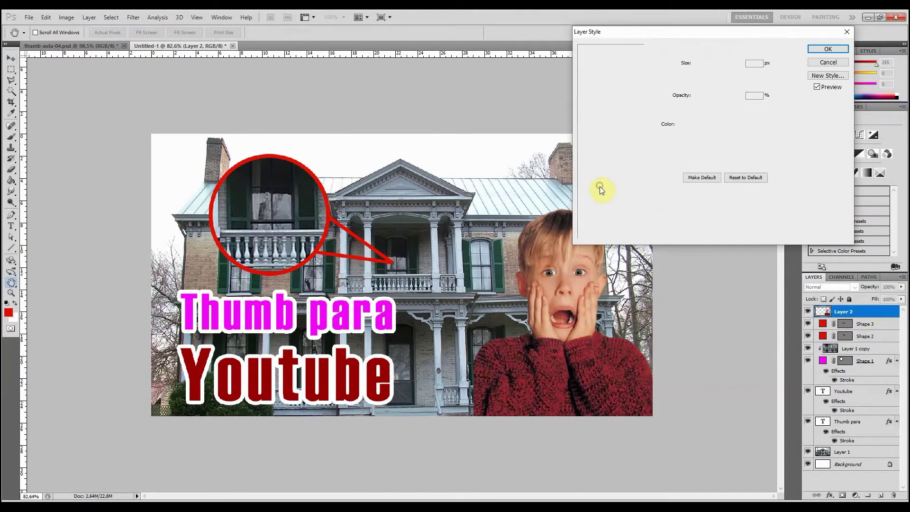
pyautogui.moveTo(698, 63); pyautogui.dragTo(700, 64)
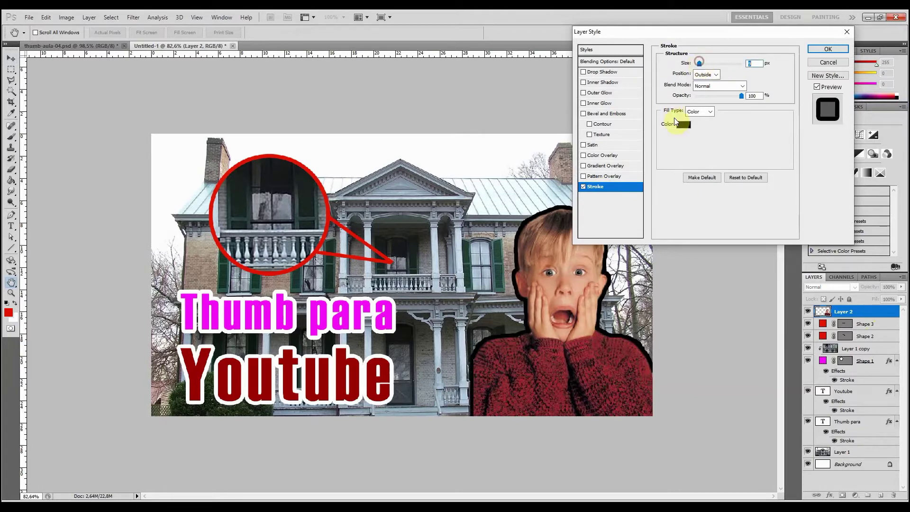
pyautogui.click(679, 124)
pyautogui.moveTo(417, 92); pyautogui.dragTo(402, 68)
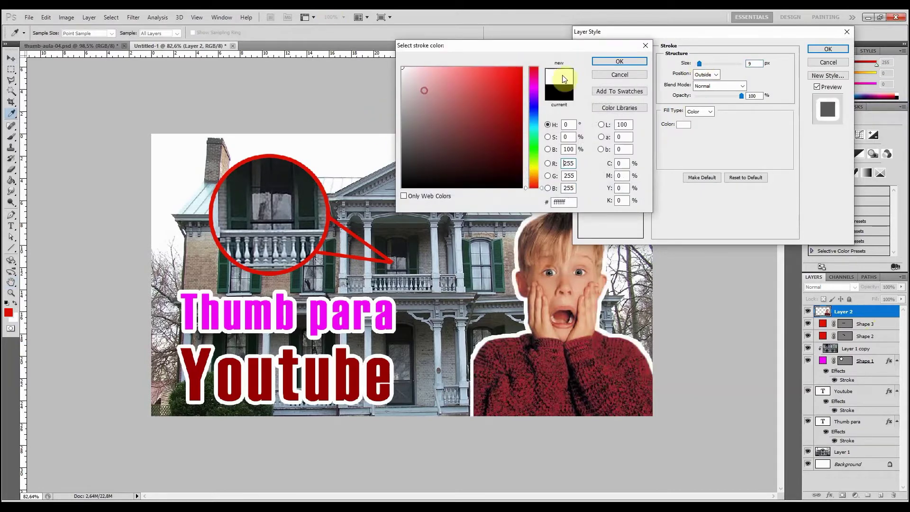
pyautogui.click(607, 62)
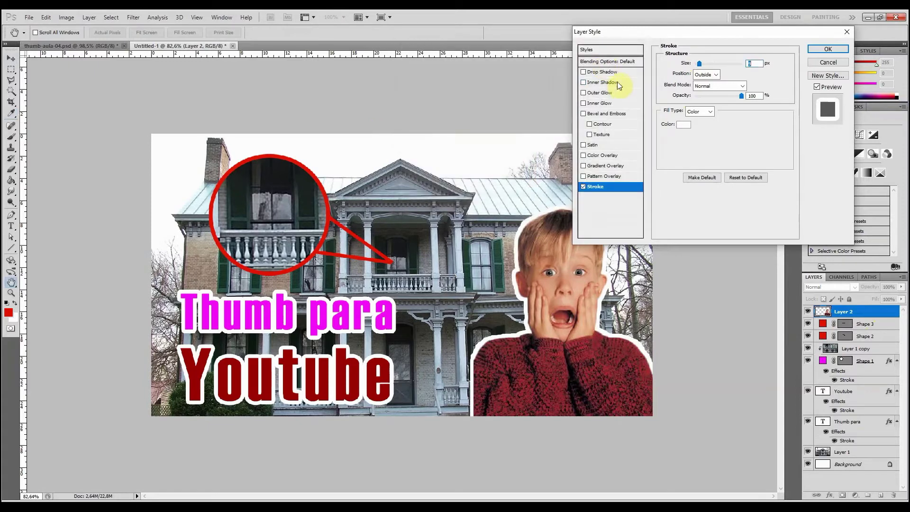
# - Add an outer glow to the boy's layer with 17% spread, 79 px size and the pink title's colour (ff00f6)
pyautogui.click(596, 93)
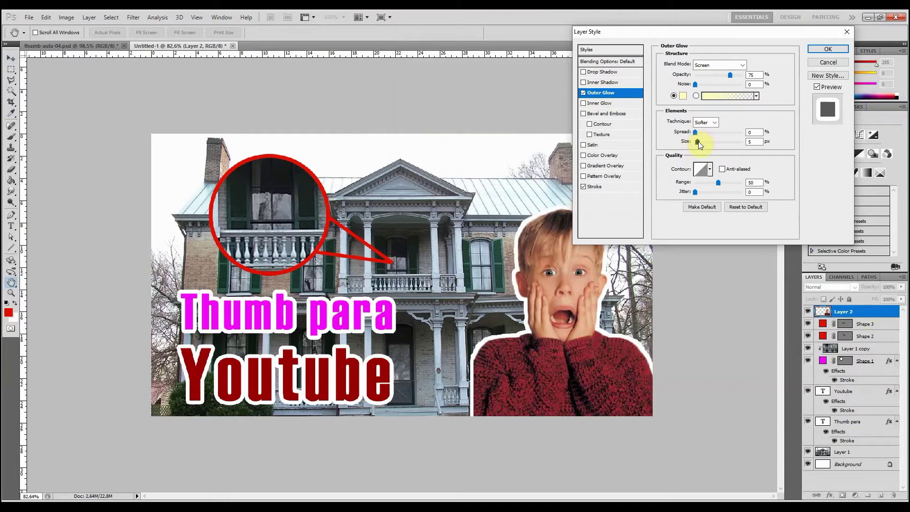
pyautogui.moveTo(698, 141); pyautogui.dragTo(707, 141)
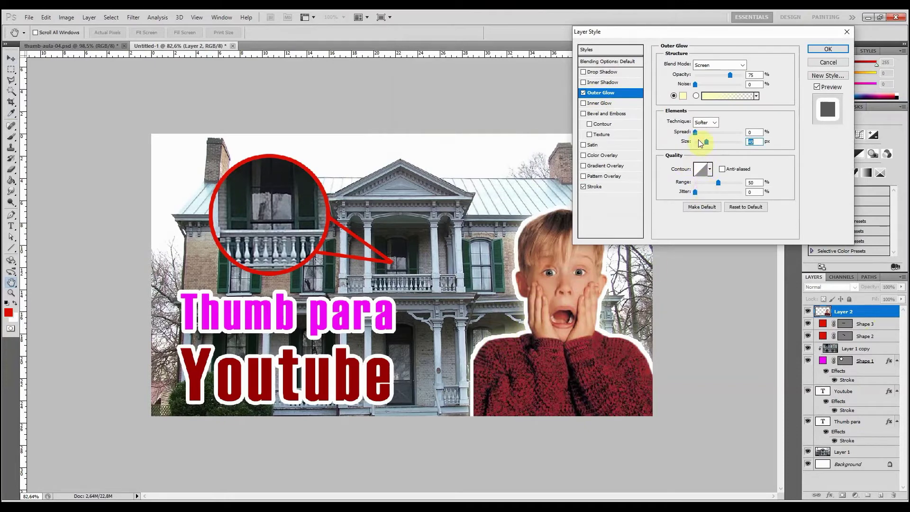
pyautogui.moveTo(696, 132)
pyautogui.mouseDown()
pyautogui.moveTo(713, 141)
pyautogui.moveTo(703, 133)
pyautogui.mouseUp()
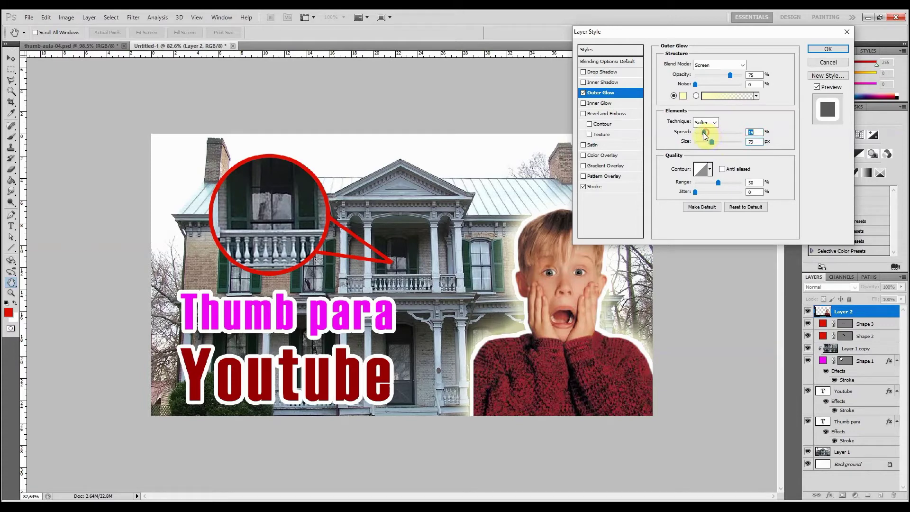
pyautogui.click(683, 97)
pyautogui.click(386, 311)
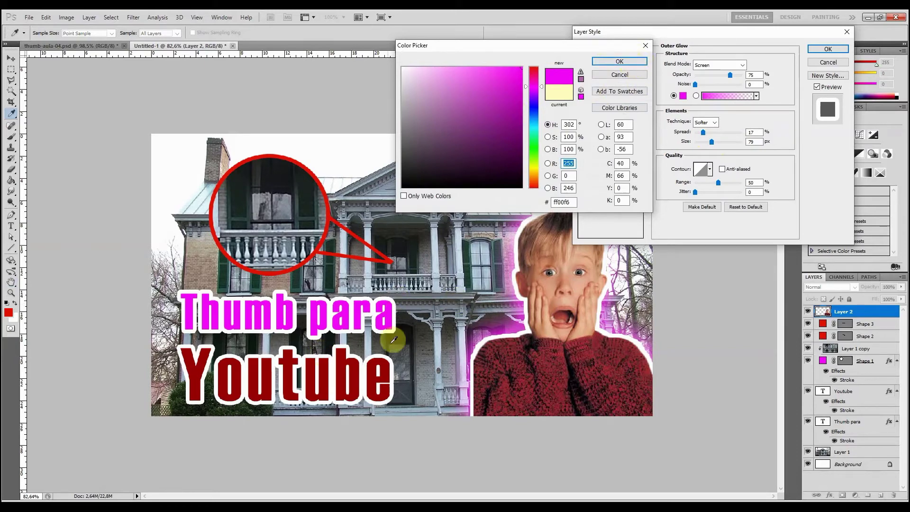
pyautogui.click(621, 63)
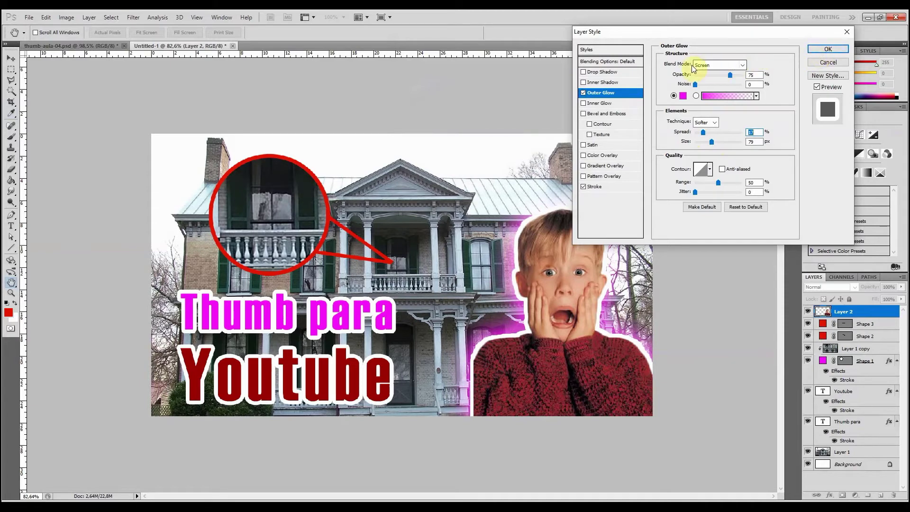
# - Try other blend modes for the boy's outer glow, including Normal, Dissolve, Multiply and Lighter Color
pyautogui.click(716, 65)
pyautogui.click(711, 75)
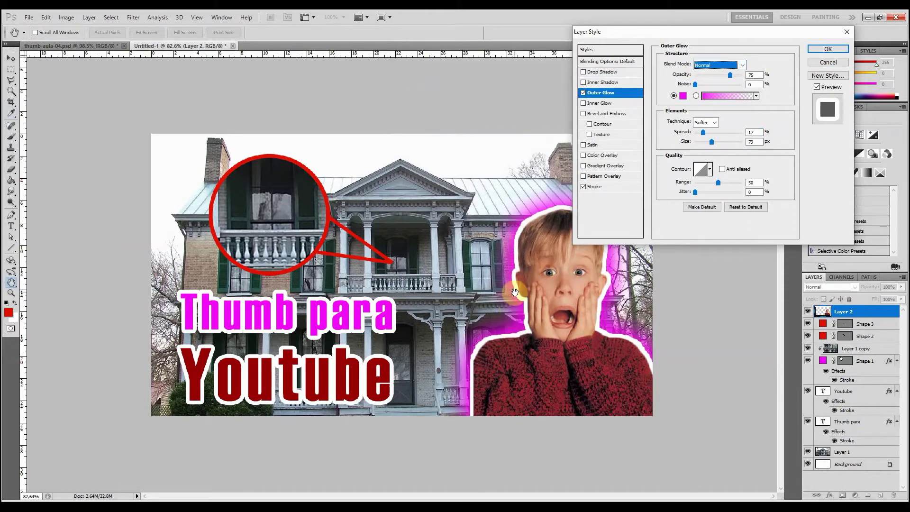
pyautogui.click(716, 65)
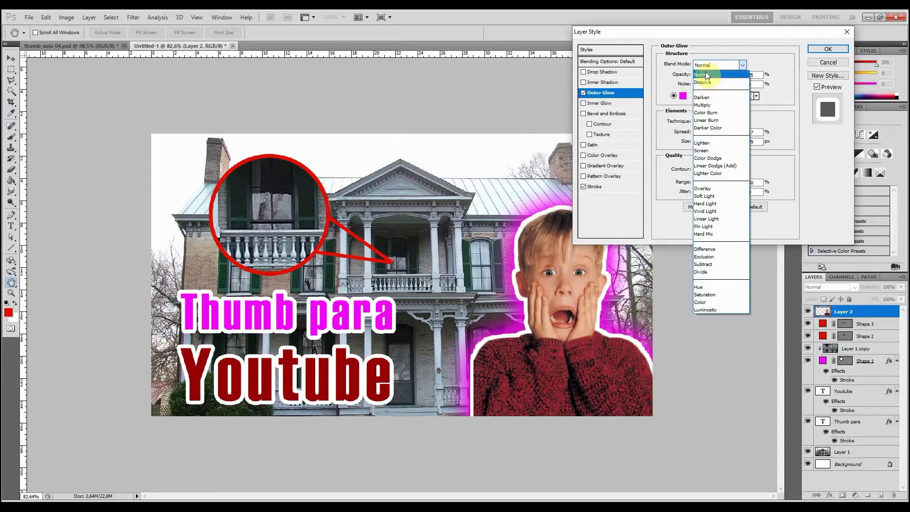
pyautogui.click(706, 75)
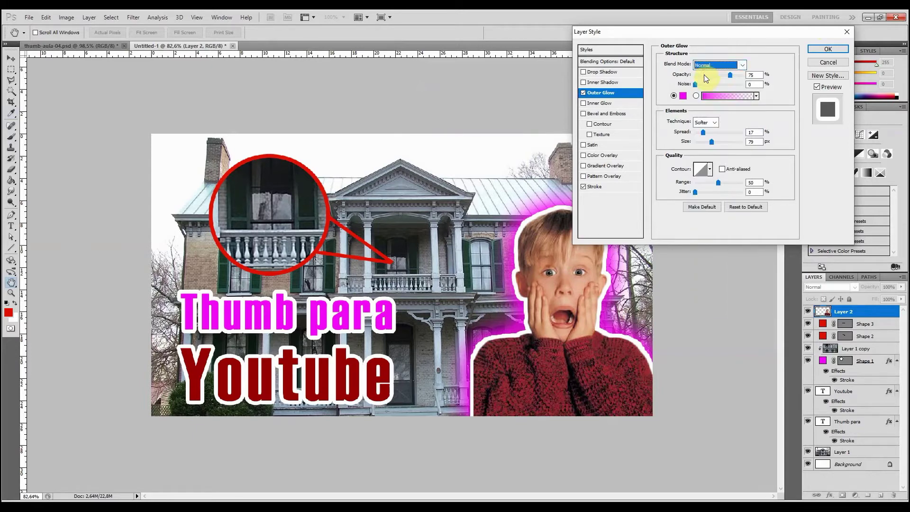
pyautogui.press('Down')
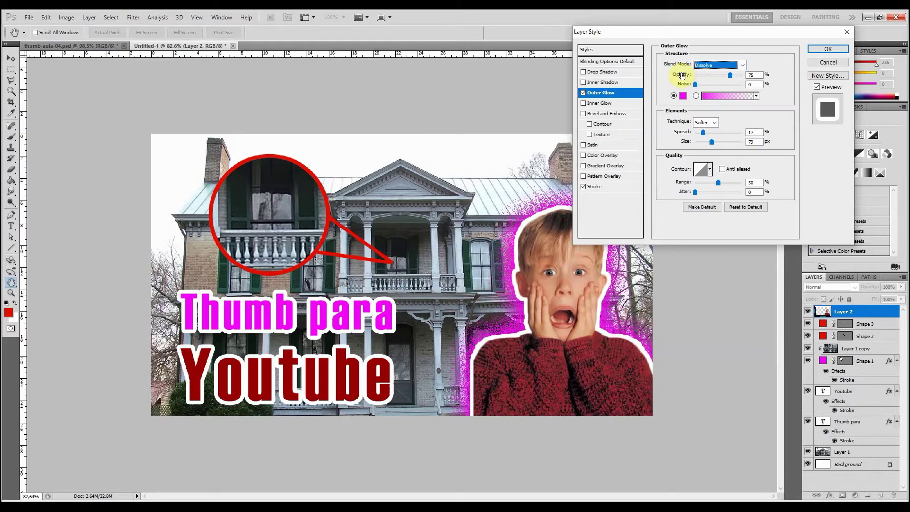
pyautogui.press('Down')
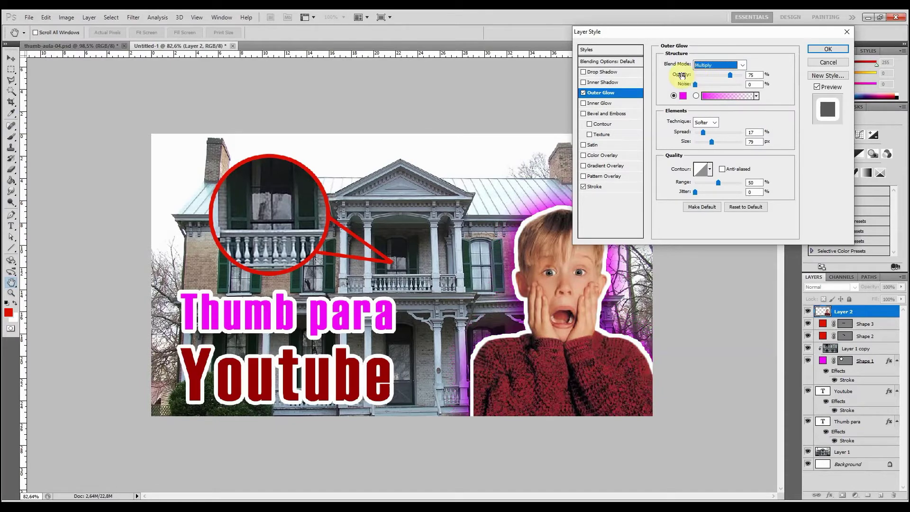
pyautogui.press('Down')
pyautogui.press('Down')
pyautogui.press('Down')
pyautogui.press('Down')
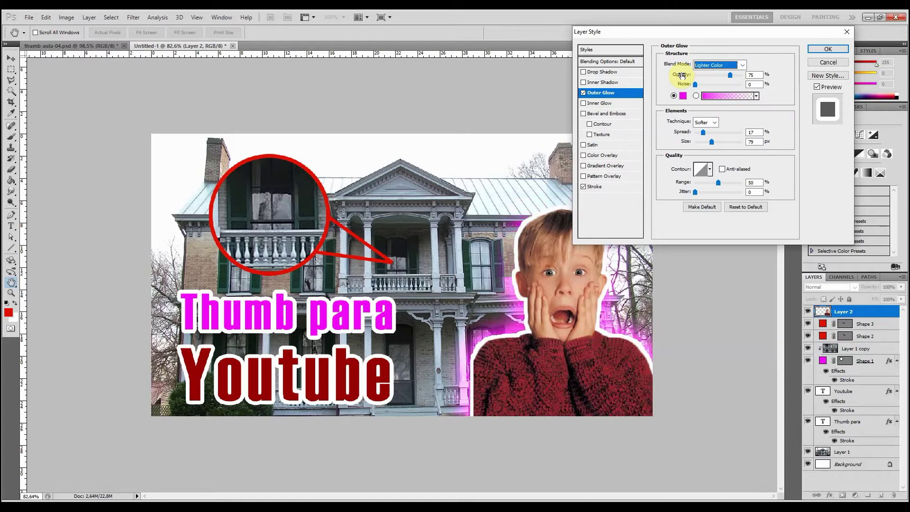
# - Set the outer glow's blend mode to Screen and apply the layer style
pyautogui.click(720, 64)
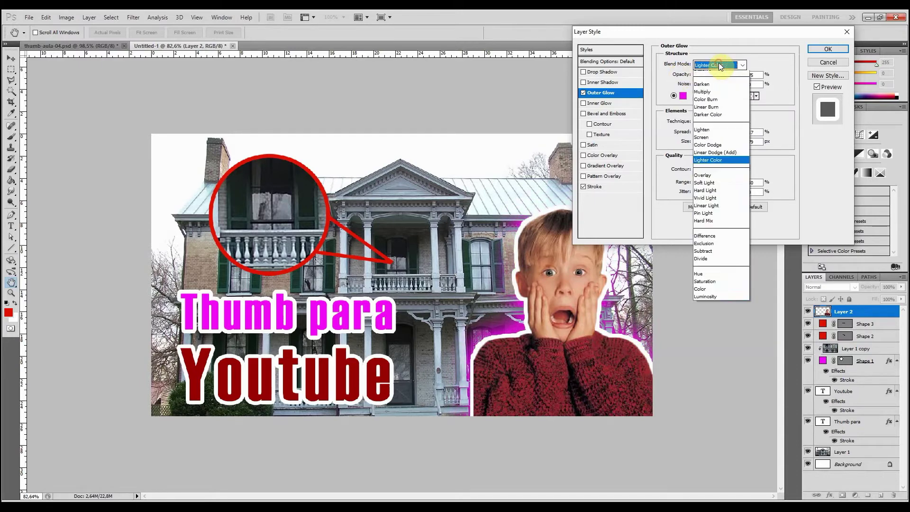
pyautogui.click(713, 152)
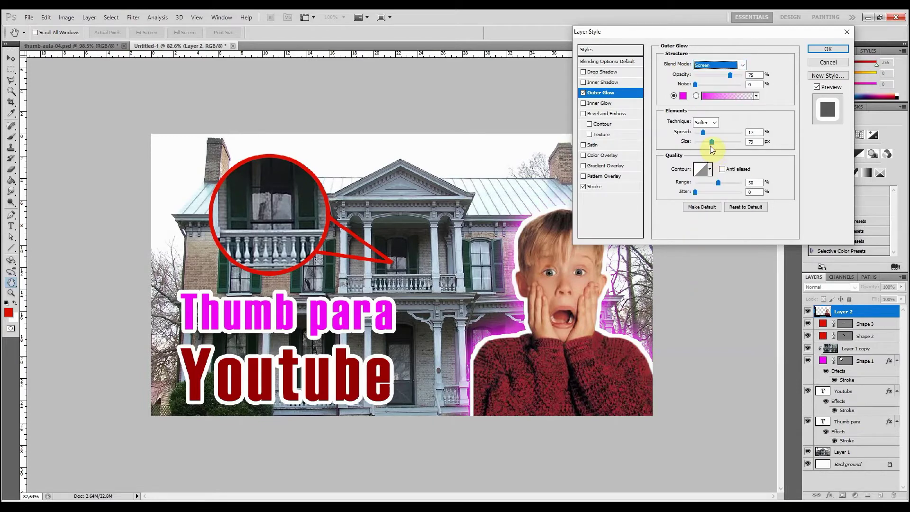
pyautogui.click(827, 50)
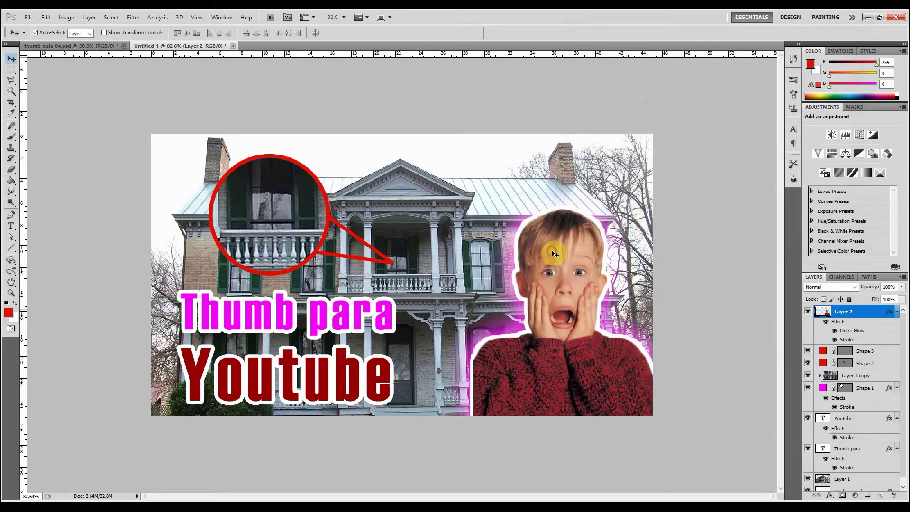
# - Tilt the boy slightly counterclockwise, enlarge him a little and shift him toward the house's centre, keeping the bottom edge covered
pyautogui.hotkey('ctrl', 't')
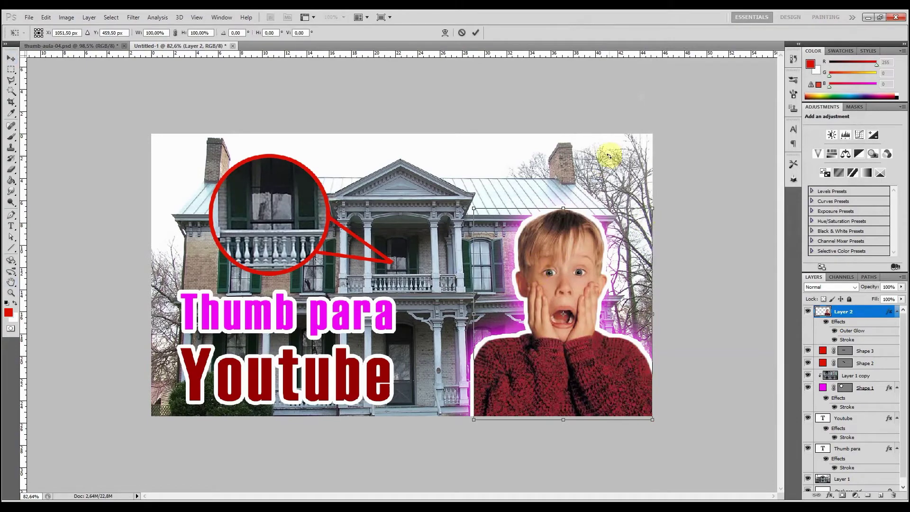
pyautogui.moveTo(610, 152); pyautogui.dragTo(558, 169)
pyautogui.moveTo(463, 183); pyautogui.dragTo(433, 197)
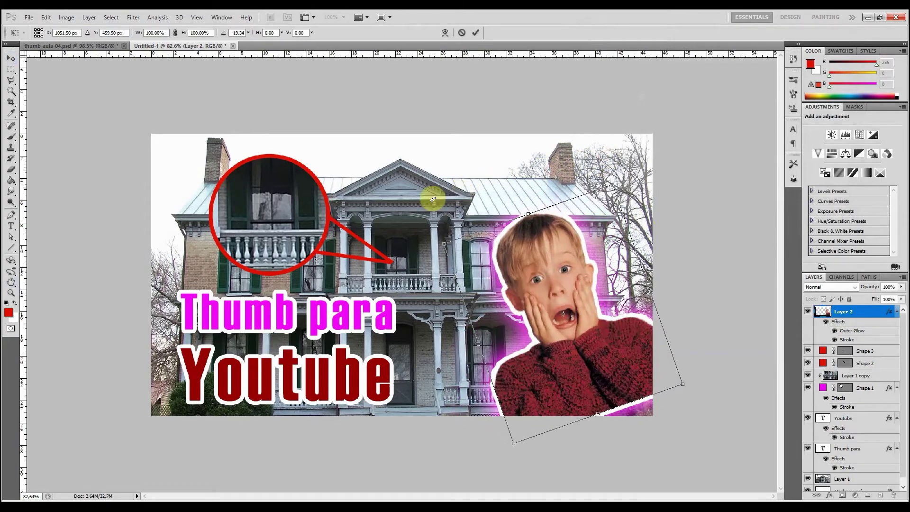
pyautogui.moveTo(433, 240); pyautogui.dragTo(453, 167)
pyautogui.moveTo(669, 405); pyautogui.dragTo(693, 417)
pyautogui.press('Return')
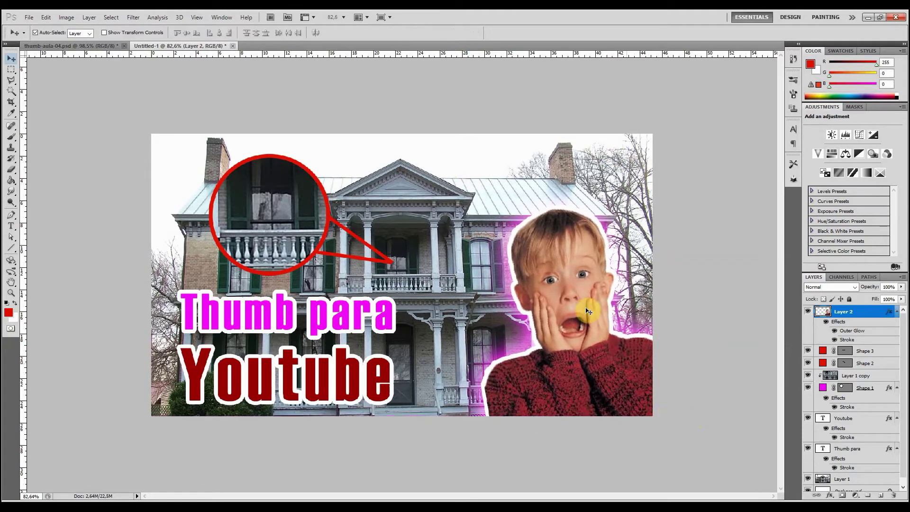
pyautogui.moveTo(584, 306); pyautogui.dragTo(563, 304)
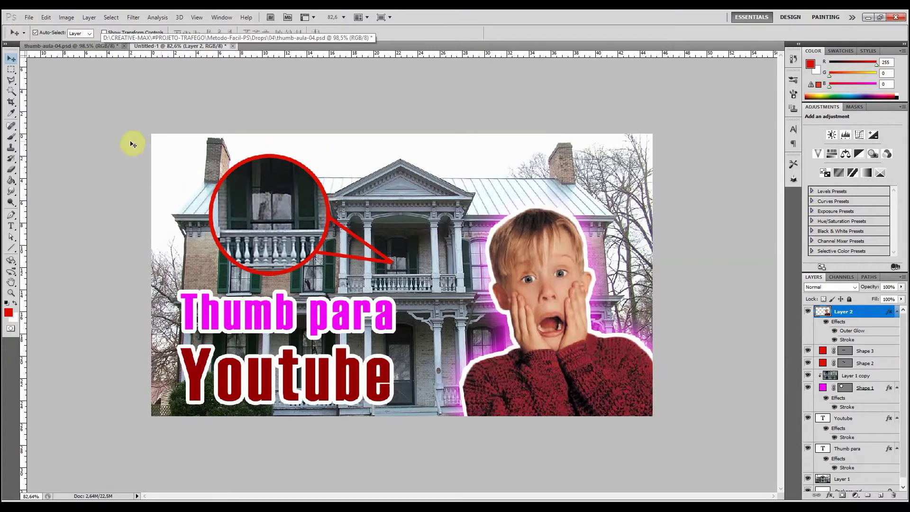
# - Open fabio.jpg, bring the bearded man's photo into the thumbnail as a new layer and close the source file
pyautogui.click(29, 17)
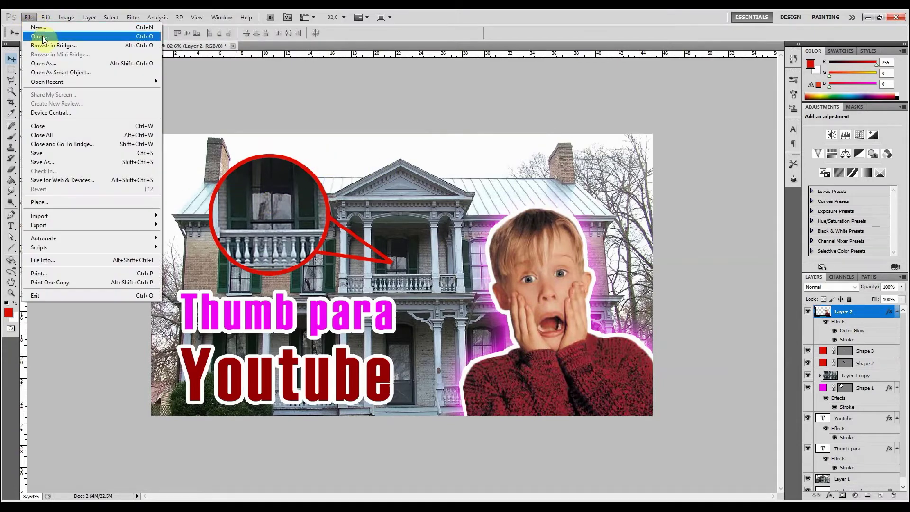
pyautogui.click(40, 37)
pyautogui.click(472, 136)
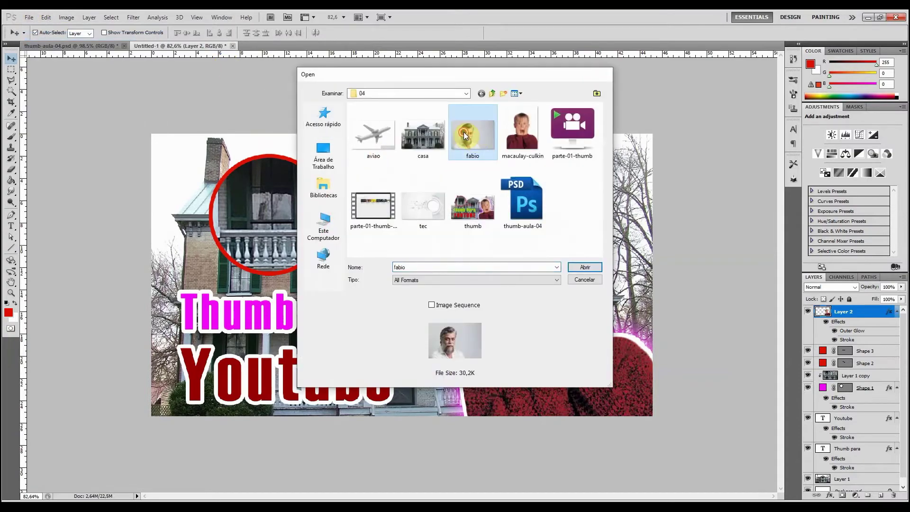
pyautogui.doubleClick(463, 131)
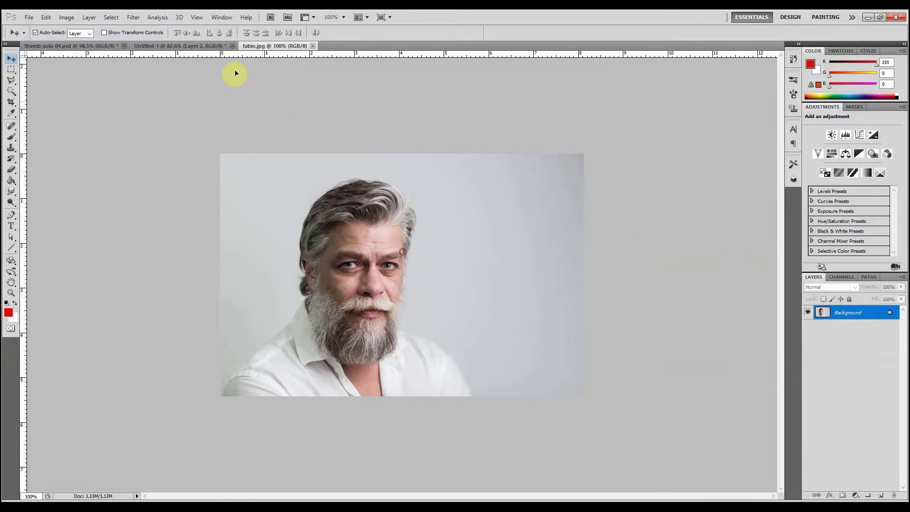
pyautogui.moveTo(184, 46); pyautogui.dragTo(507, 230)
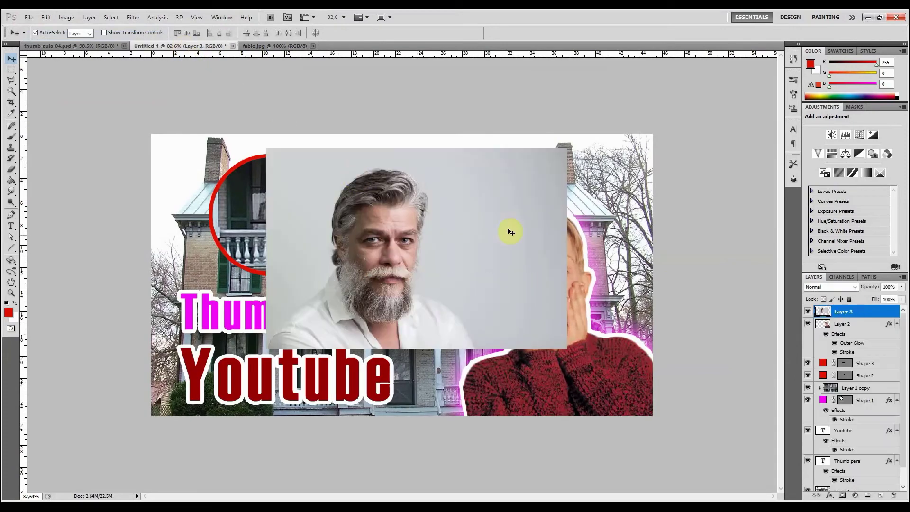
pyautogui.click(312, 46)
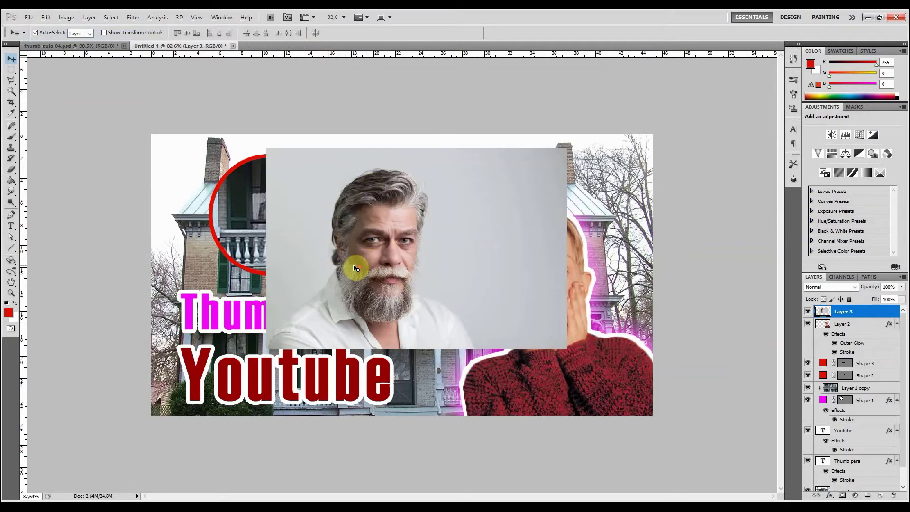
# - Trace the bearded man's left-hand shoulder, collar and the hair behind his ear with the Polygonal Lasso
pyautogui.scroll(3, 354, 264)
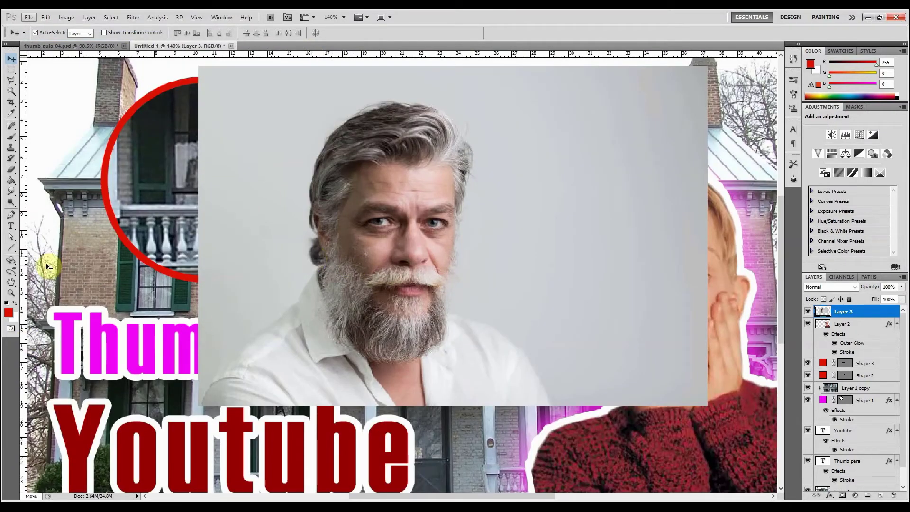
pyautogui.click(11, 91)
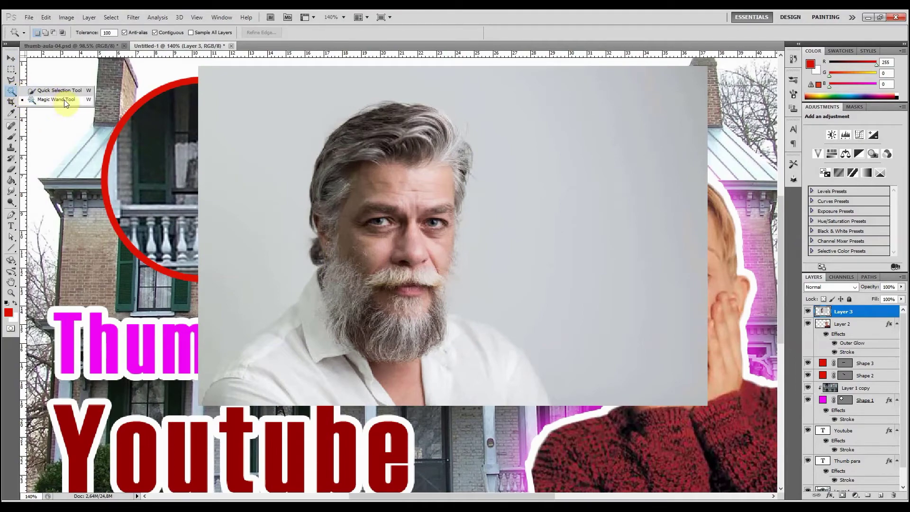
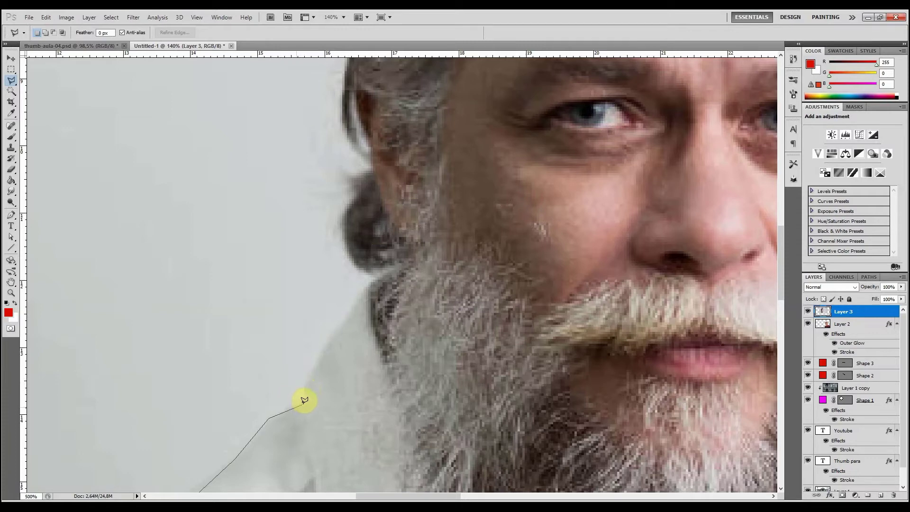
pyautogui.click(305, 383)
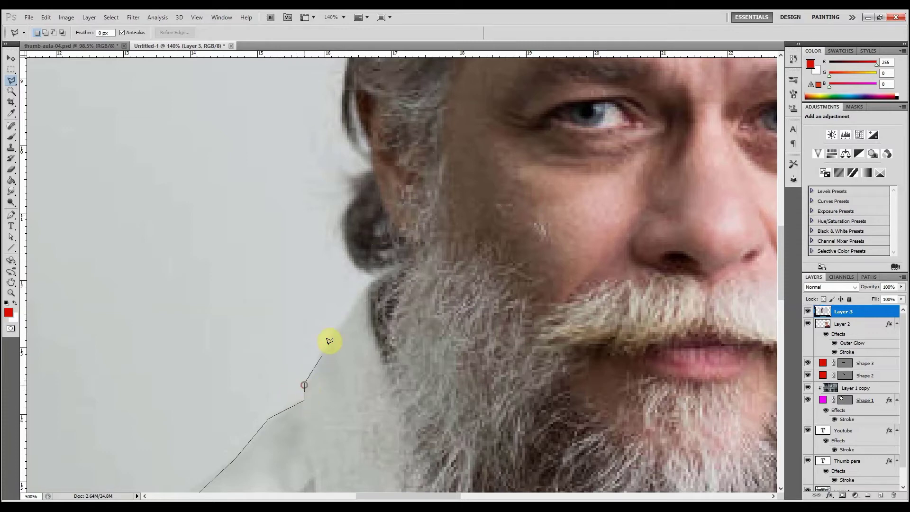
pyautogui.click(373, 280)
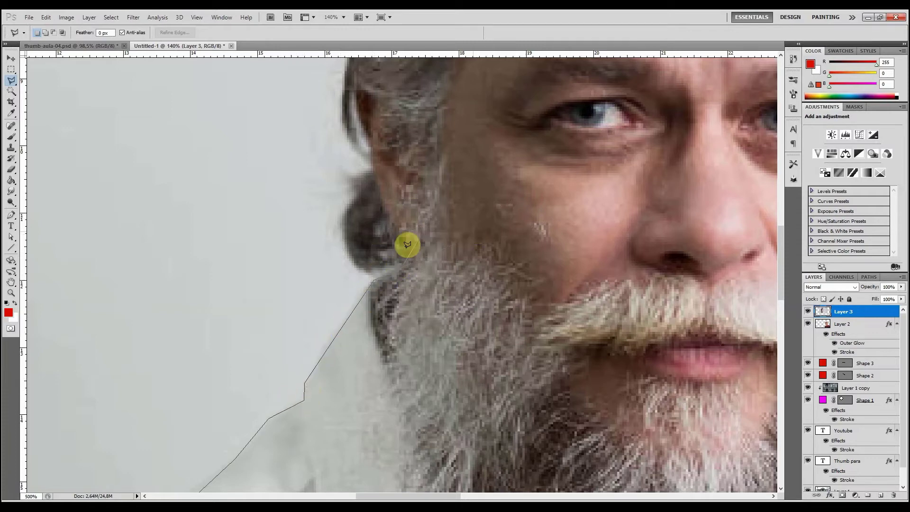
pyautogui.click(403, 260)
pyautogui.click(193, 167)
pyautogui.press('BackSpace')
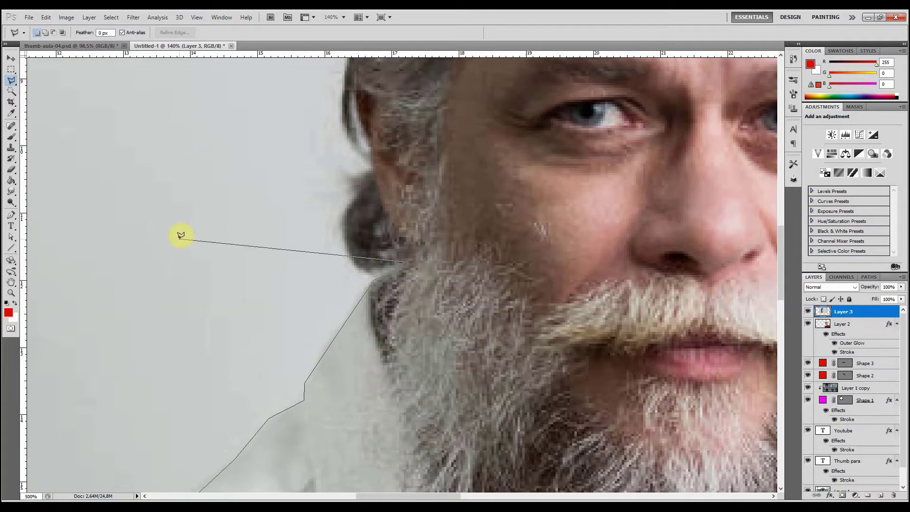
pyautogui.click(354, 263)
pyautogui.click(350, 207)
# - Continue the lasso outline over the man's hair and down the other side of his face and beard to the shirt
pyautogui.hotkey('ctrl', '-')
pyautogui.hotkey('ctrl', '-')
pyautogui.hotkey('ctrl', '-')
pyautogui.click(298, 202)
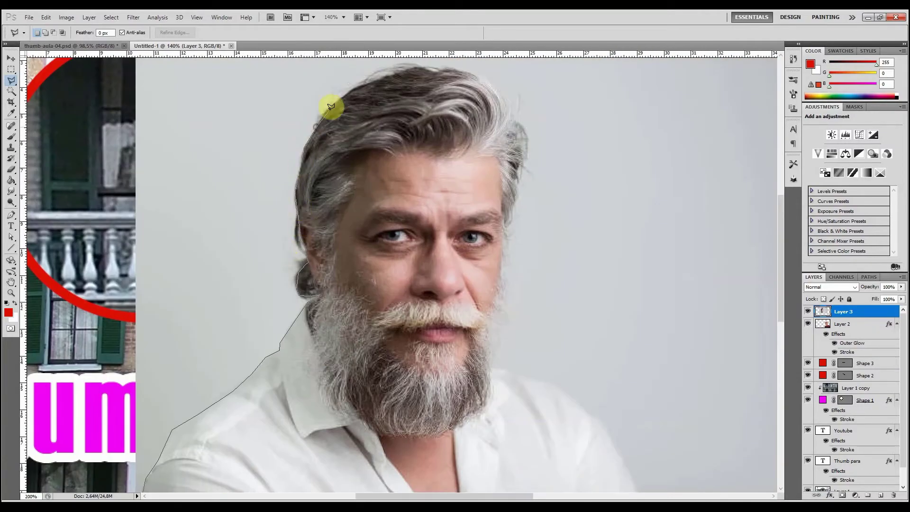
pyautogui.click(332, 107)
pyautogui.click(525, 126)
pyautogui.click(514, 190)
pyautogui.click(506, 270)
pyautogui.click(491, 370)
# - Trace the man's remaining shoulder and run the lasso below the photo's bottom edge, closing the selection at its starting point
pyautogui.scroll(-5, 545, 403)
pyautogui.click(557, 174)
pyautogui.click(602, 216)
pyautogui.click(641, 289)
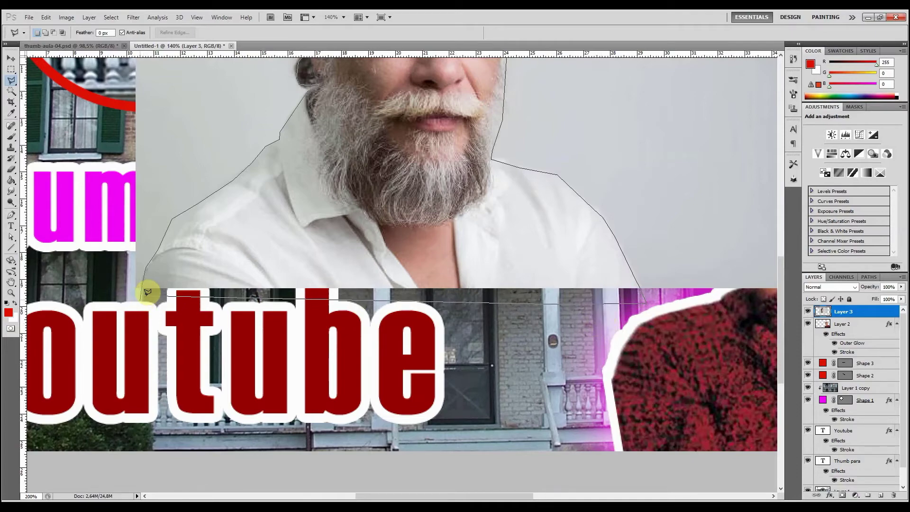
pyautogui.scroll(3, 147, 291)
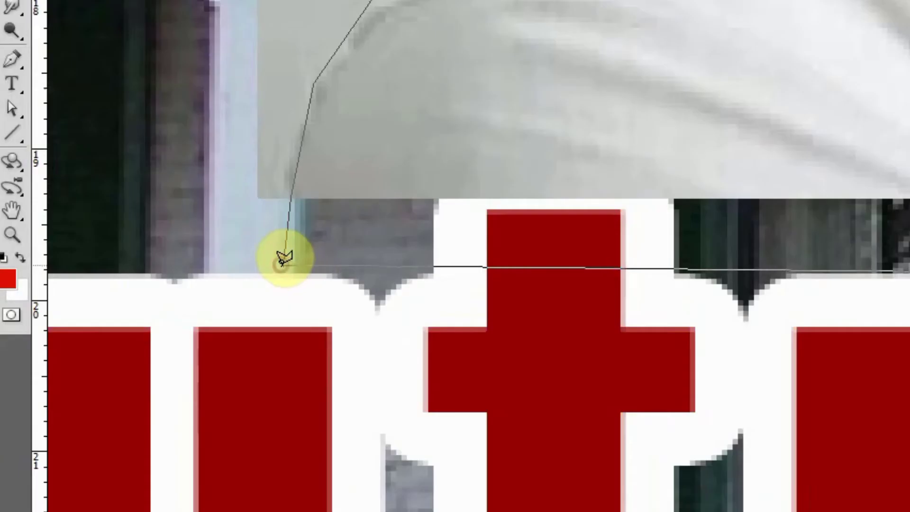
pyautogui.click(133, 303)
pyautogui.scroll(-1, 260, 207)
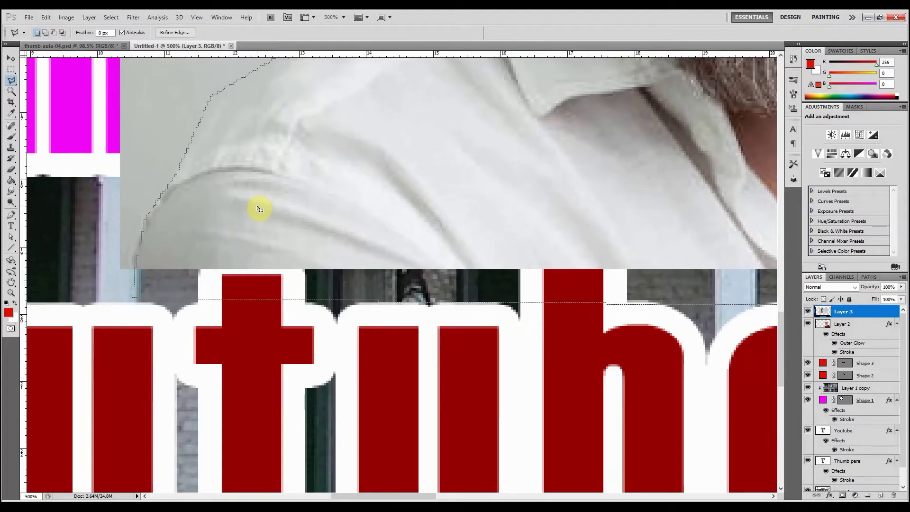
pyautogui.scroll(-5, 260, 206)
pyautogui.scroll(3, 413, 229)
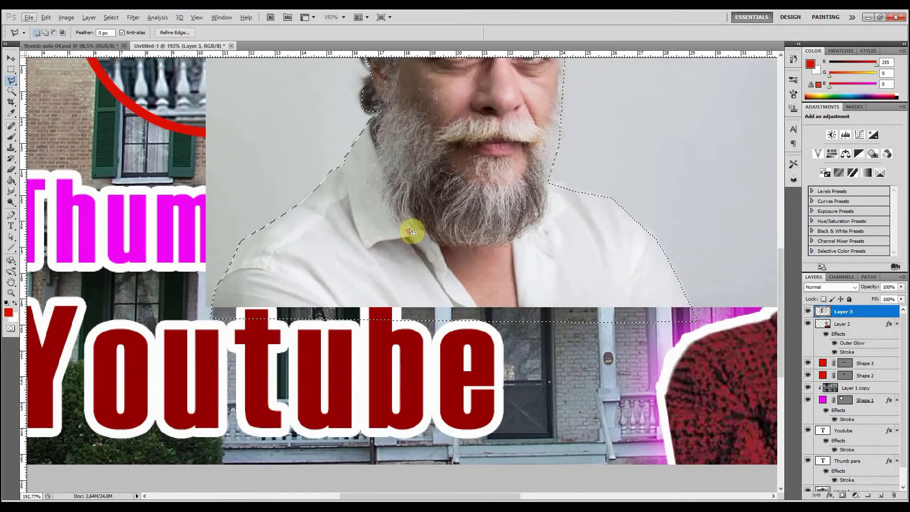
pyautogui.scroll(-3, 517, 223)
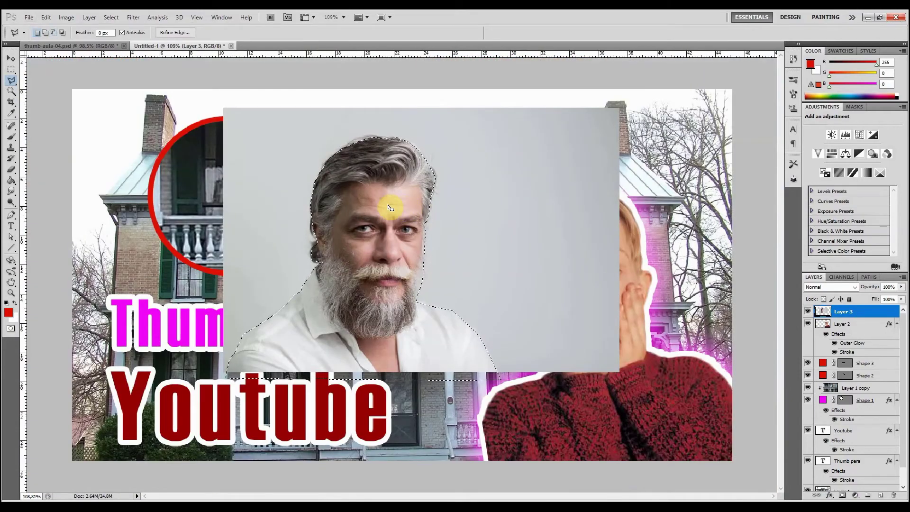
# - Cut the selected bearded man onto his own layer, remove the leftover gray backdrop and undo the trial move
pyautogui.hotkey('ctrl', 'x')
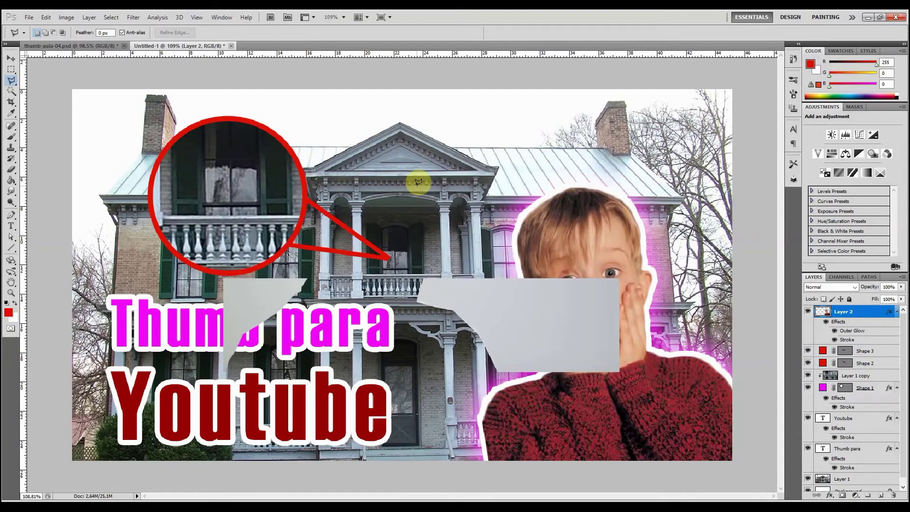
pyautogui.press('v')
pyautogui.moveTo(427, 221); pyautogui.dragTo(250, 145)
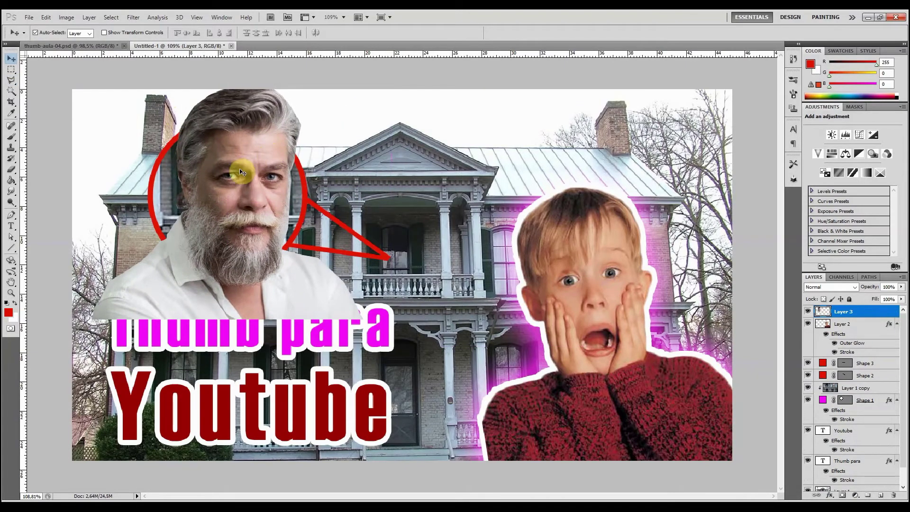
pyautogui.hotkey('ctrl', 'z')
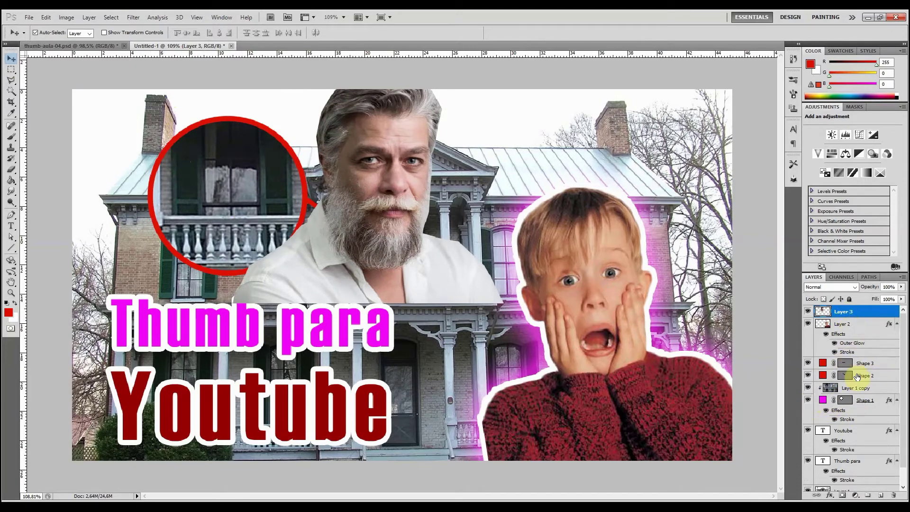
# - Rename the Shape 1 layer as Destaque and the bearded man's layer as fabio
pyautogui.doubleClick(865, 401)
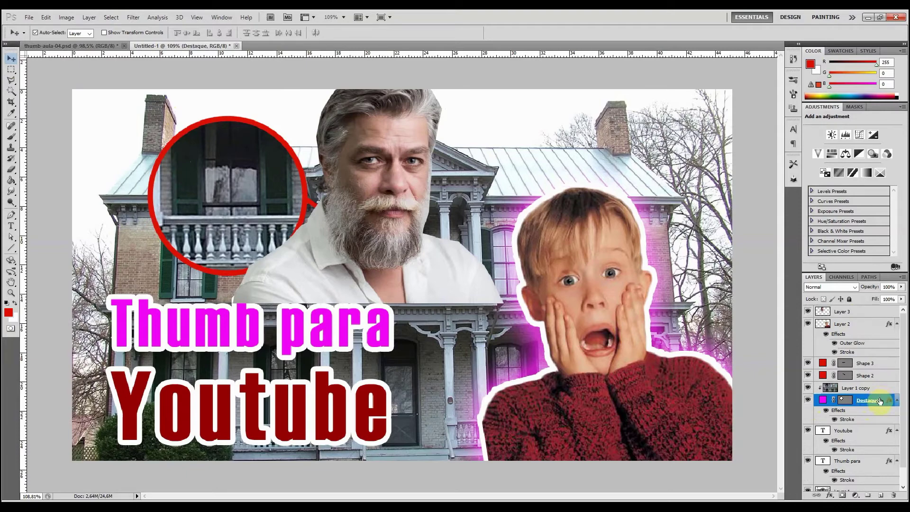
pyautogui.click(838, 312)
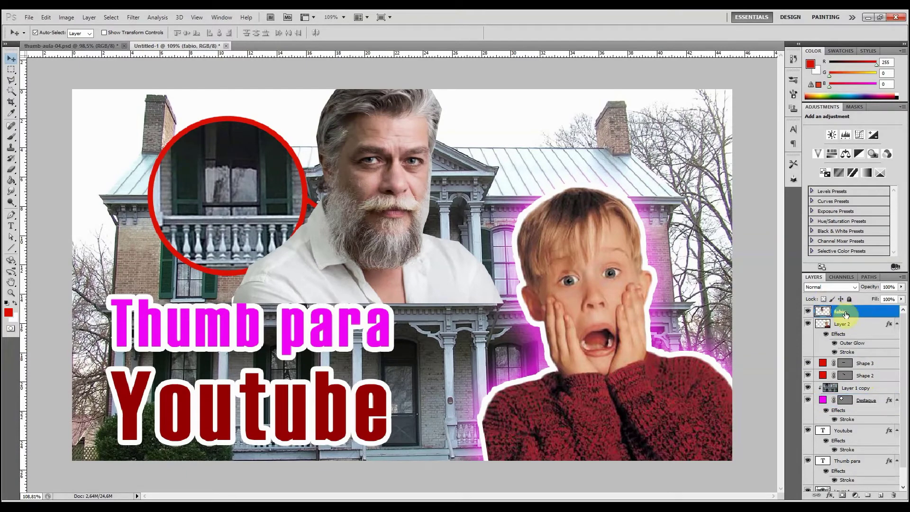
# - Place the fabio layer directly above Layer 1 copy and clip it to the Destaque circle
pyautogui.moveTo(844, 319); pyautogui.dragTo(867, 389)
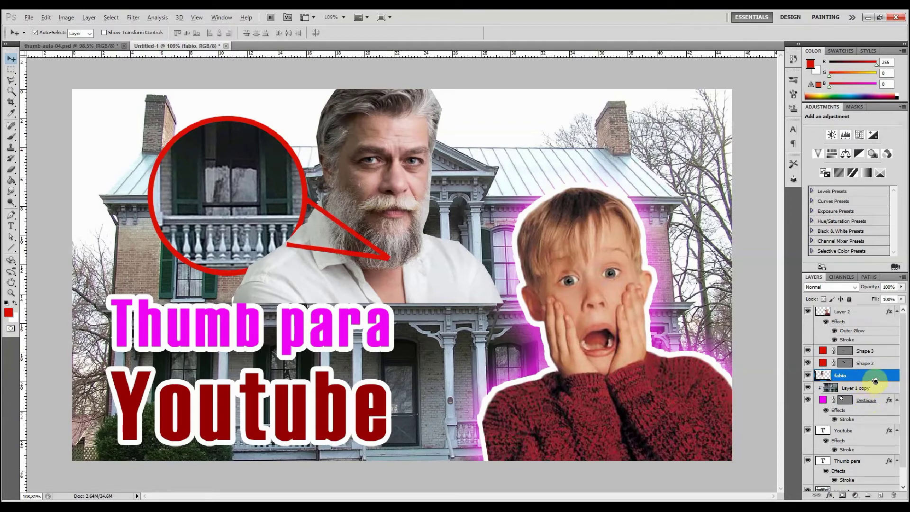
pyautogui.keyDown('alt'); pyautogui.click(874, 381); pyautogui.keyUp('alt')
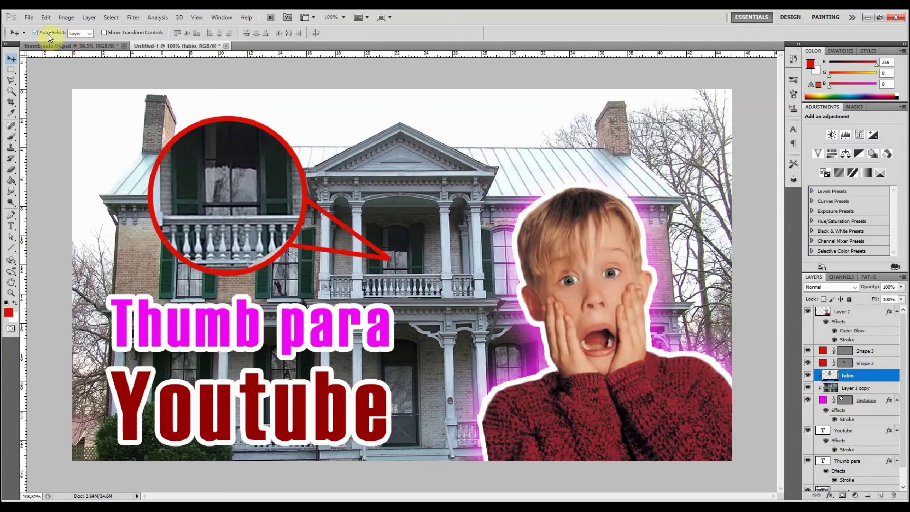
# - With auto-select off, move the man into the magnified circle, scale him down and position him just above the balcony railing
pyautogui.click(36, 33)
pyautogui.moveTo(270, 211); pyautogui.dragTo(332, 258)
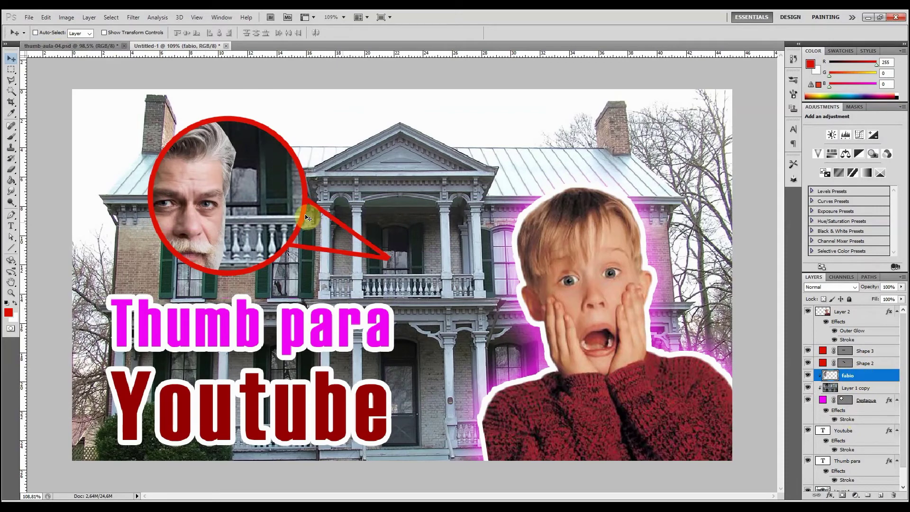
pyautogui.moveTo(305, 213); pyautogui.dragTo(242, 204)
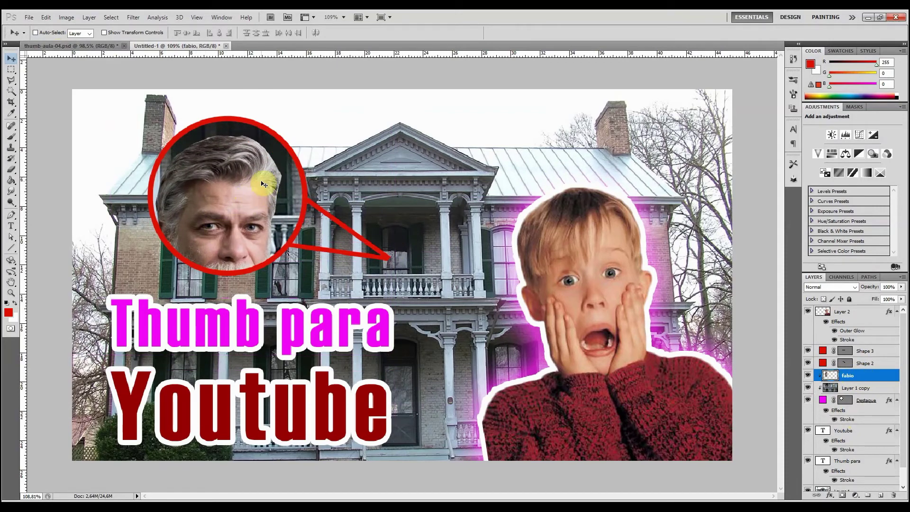
pyautogui.hotkey('ctrl', 't')
pyautogui.moveTo(345, 135); pyautogui.dragTo(273, 142)
pyautogui.press('Return')
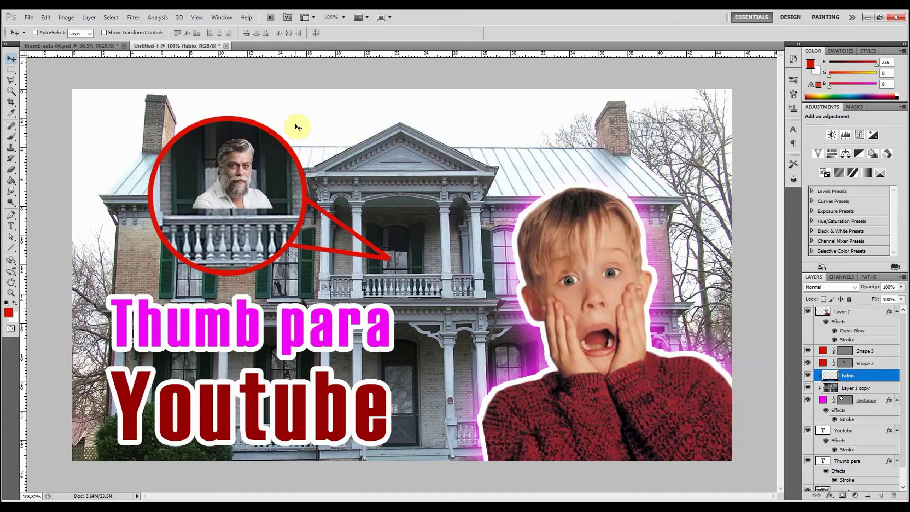
pyautogui.moveTo(237, 186); pyautogui.dragTo(241, 211)
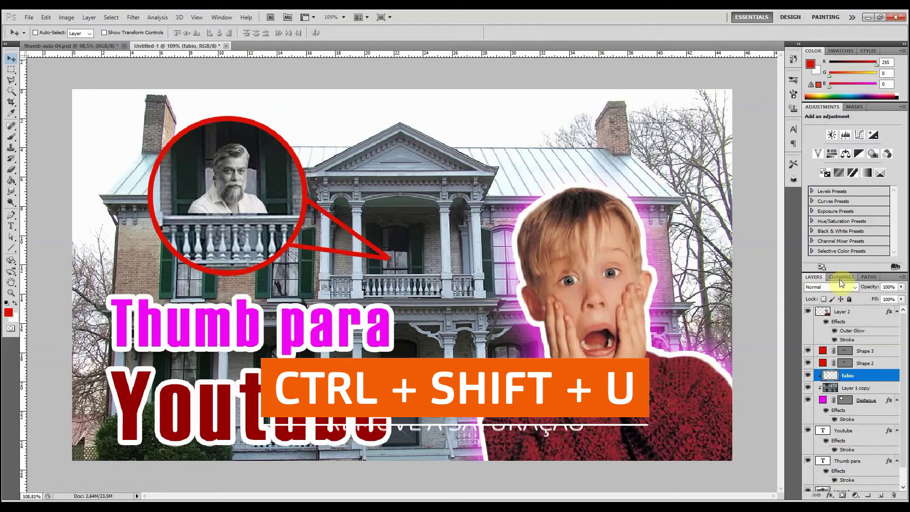
# - Desaturate the bearded man and set his layer's opacity to 40%
pyautogui.click(890, 287)
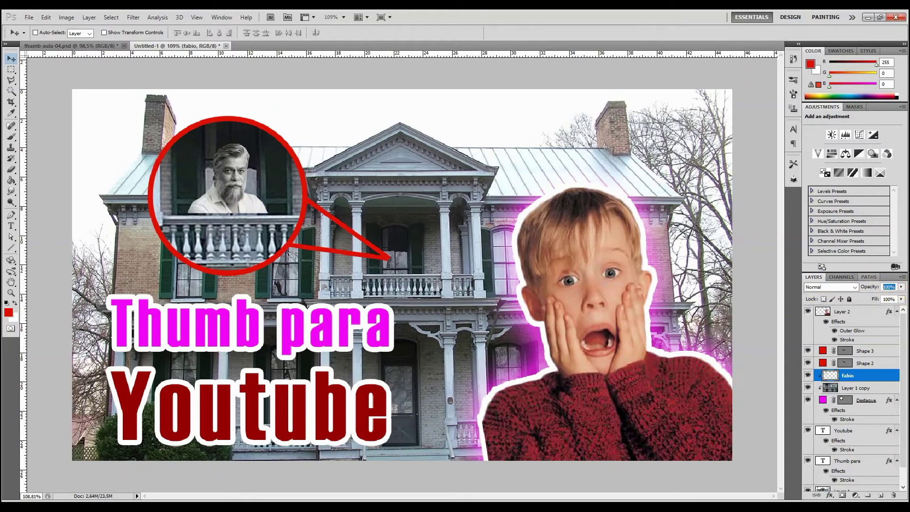
pyautogui.write('40')
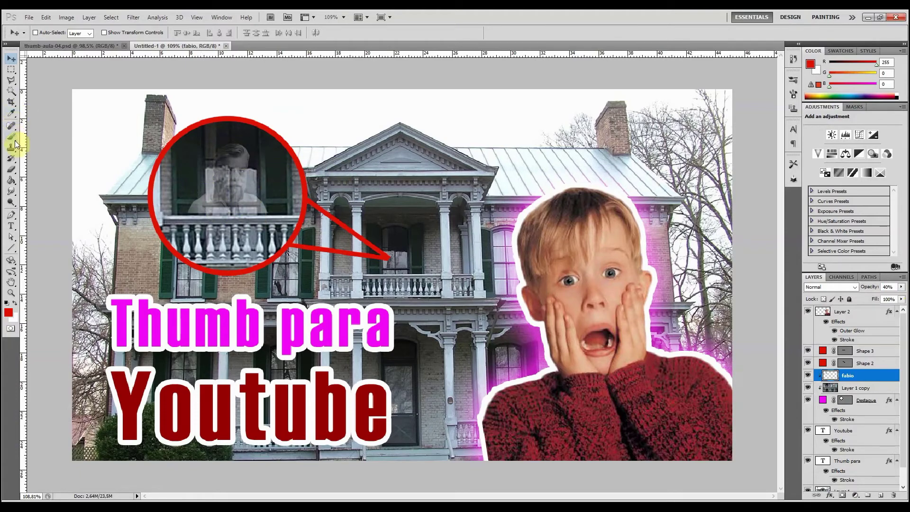
# - Switch to the Eraser Tool, try a broad stroke over the man's lower body and undo it
pyautogui.click(11, 169)
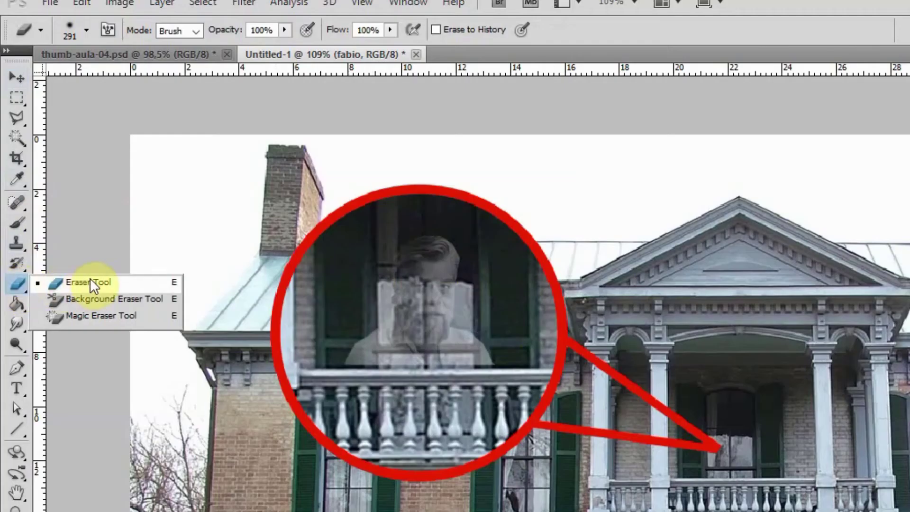
pyautogui.click(97, 283)
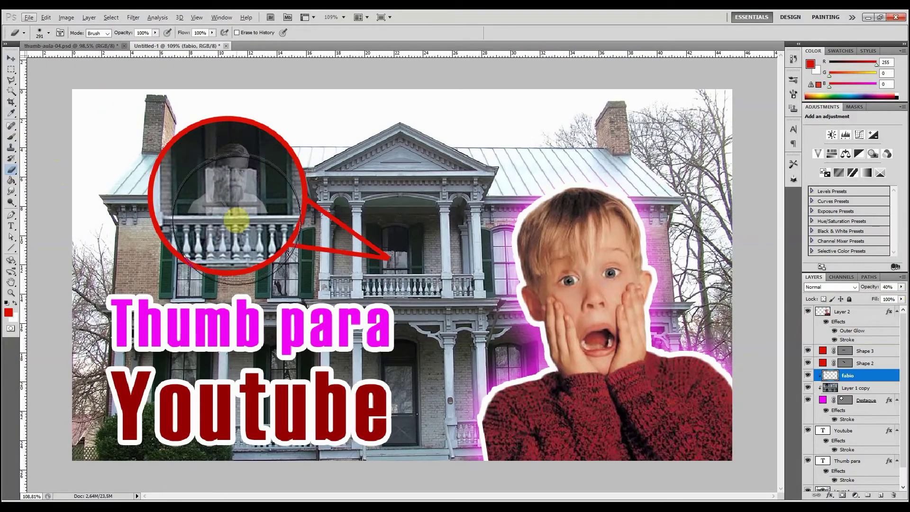
pyautogui.moveTo(243, 221)
pyautogui.mouseDown()
pyautogui.moveTo(219, 202)
pyautogui.moveTo(222, 214)
pyautogui.moveTo(195, 184)
pyautogui.moveTo(221, 206)
pyautogui.moveTo(260, 207)
pyautogui.mouseUp()
pyautogui.hotkey('ctrl', 'z')
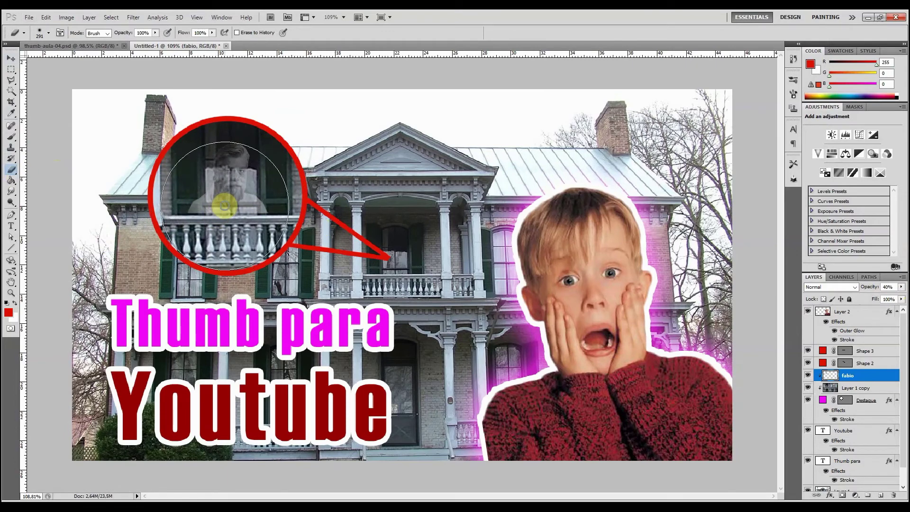
# - Set the eraser brush to 58 px with 20% hardness
pyautogui.rightClick(221, 204)
pyautogui.moveTo(311, 224)
pyautogui.mouseDown()
pyautogui.moveTo(255, 218)
pyautogui.moveTo(262, 223)
pyautogui.mouseUp()
pyautogui.scroll(-3, 311, 283)
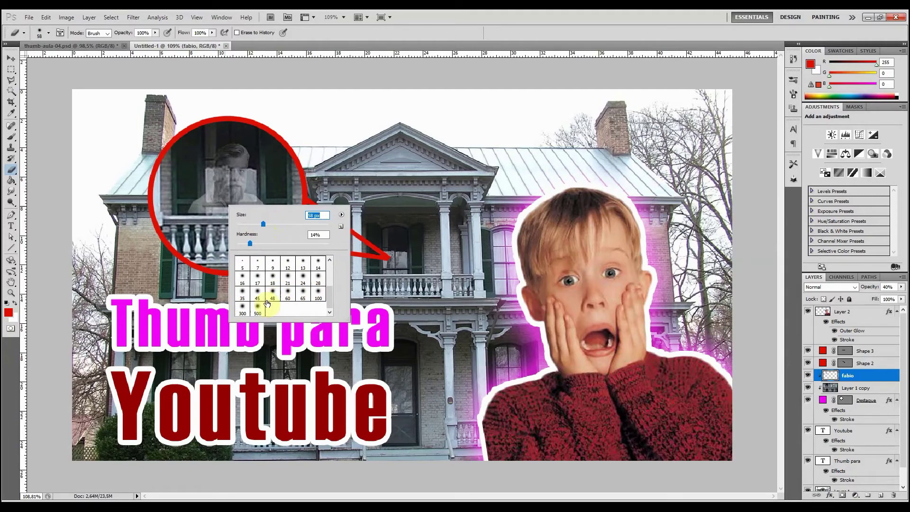
pyautogui.scroll(2, 273, 287)
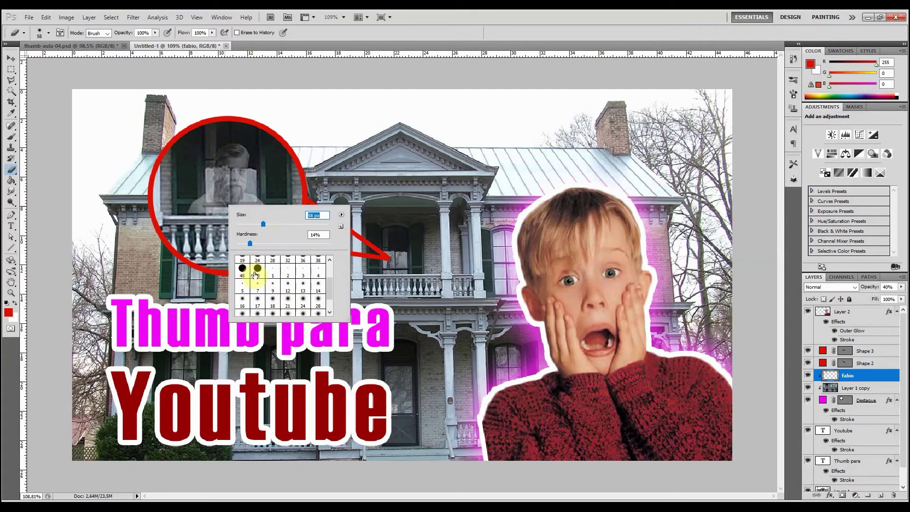
pyautogui.scroll(-2, 255, 282)
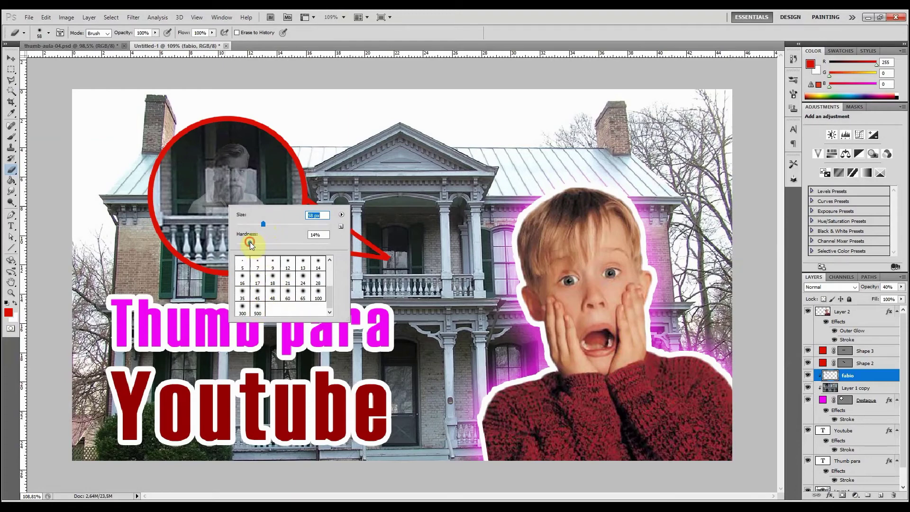
pyautogui.moveTo(250, 241); pyautogui.dragTo(320, 242)
pyautogui.scroll(4, 256, 289)
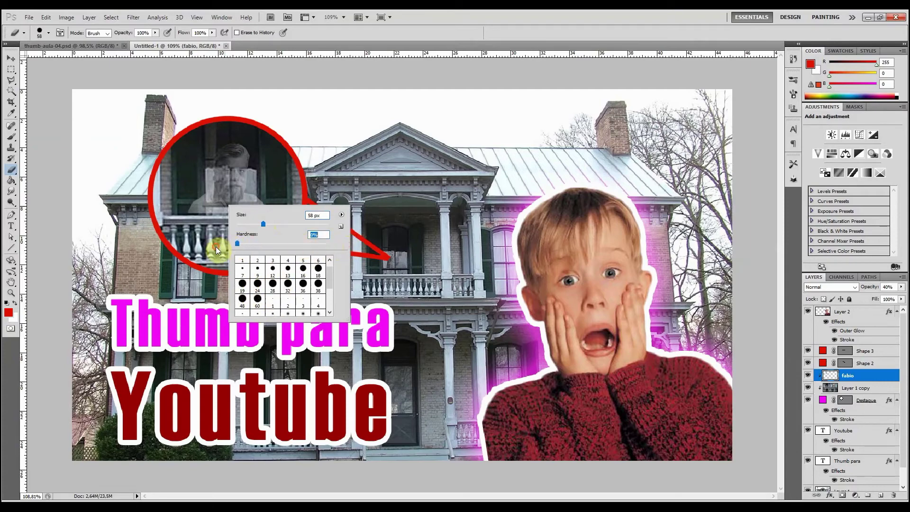
pyautogui.scroll(-3, 268, 285)
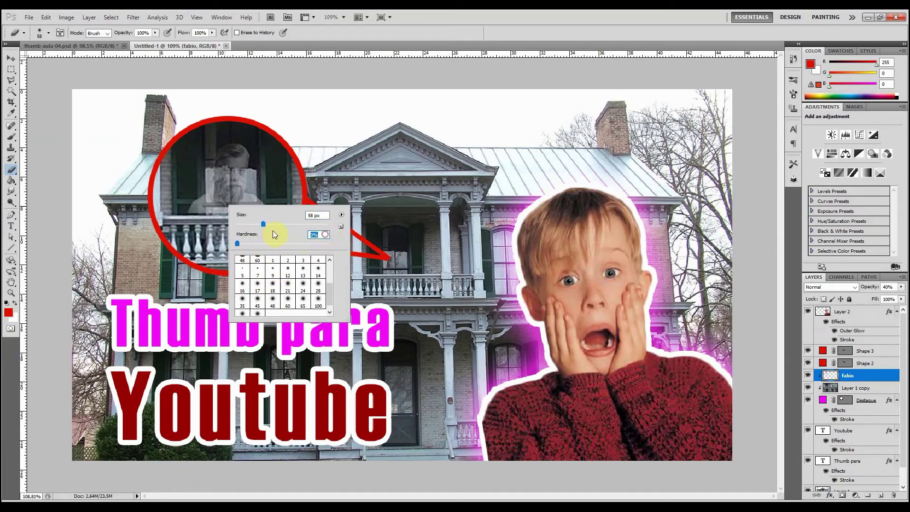
pyautogui.write('20')
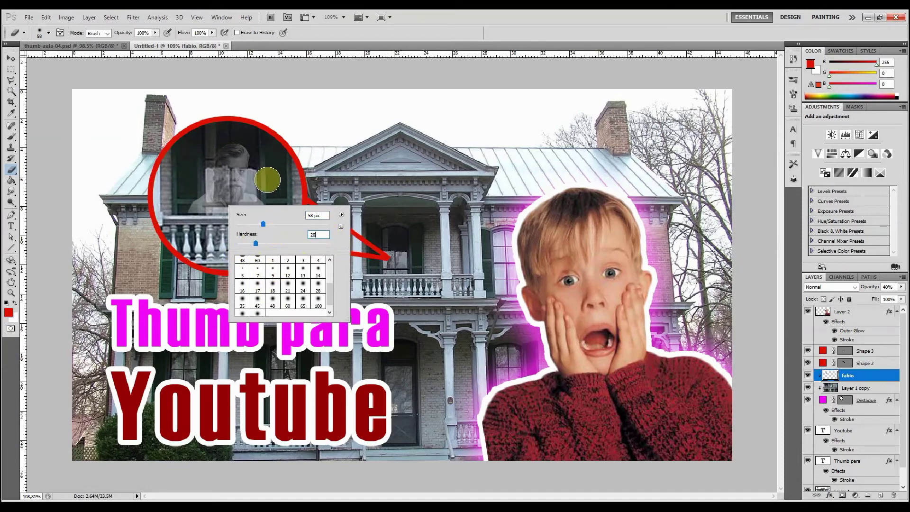
pyautogui.press('Return')
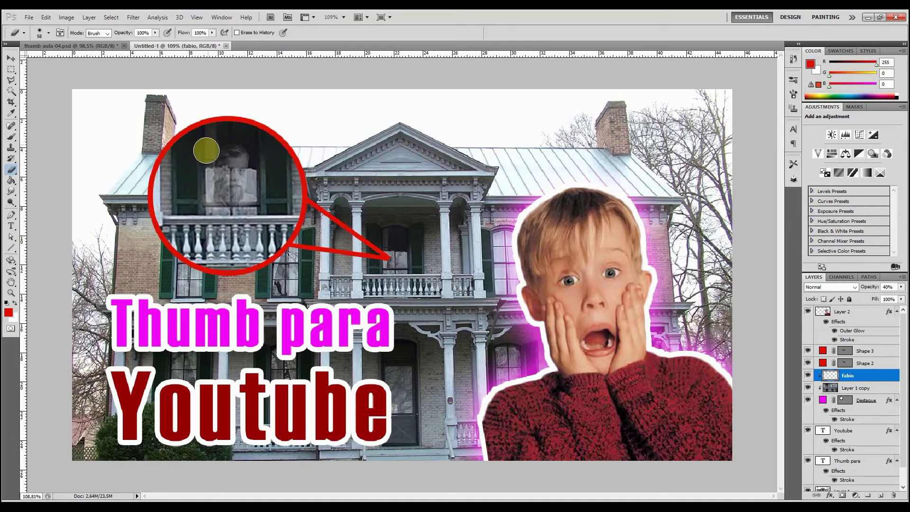
# - Erase the man's shoulders and outer edges in the circle, varying the brush size, including 103 px at 31% hardness
pyautogui.moveTo(204, 168)
pyautogui.mouseDown()
pyautogui.moveTo(202, 190)
pyautogui.moveTo(154, 204)
pyautogui.moveTo(244, 188)
pyautogui.moveTo(226, 185)
pyautogui.mouseUp()
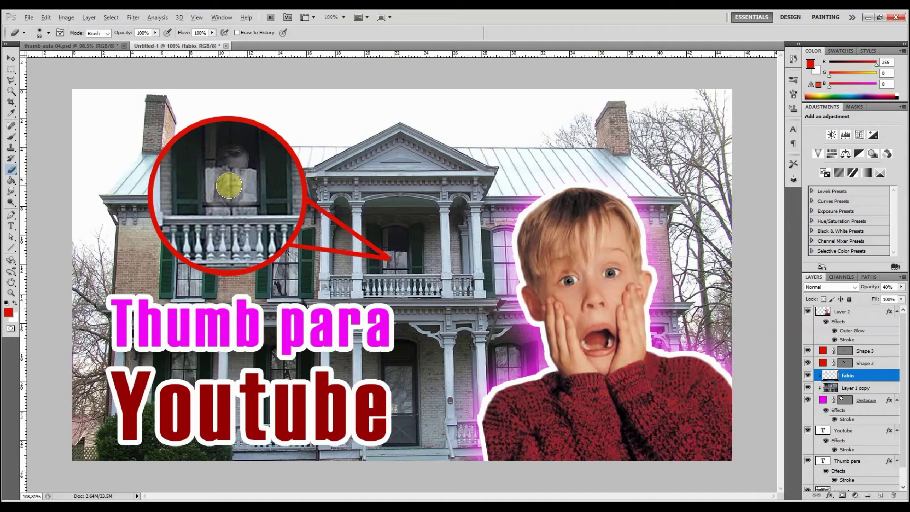
pyautogui.moveTo(229, 187)
pyautogui.mouseDown()
pyautogui.moveTo(334, 195)
pyautogui.moveTo(220, 204)
pyautogui.mouseUp()
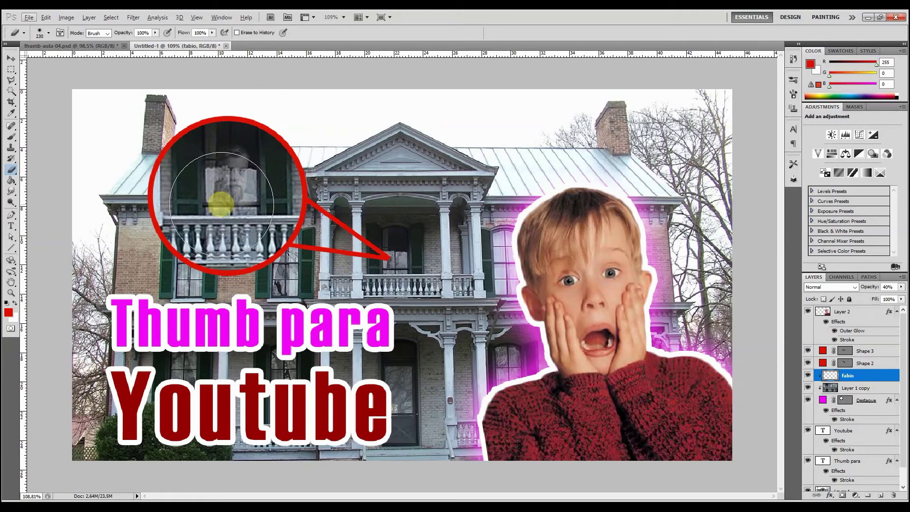
pyautogui.moveTo(220, 204)
pyautogui.mouseDown()
pyautogui.moveTo(222, 179)
pyautogui.moveTo(226, 225)
pyautogui.moveTo(229, 171)
pyautogui.moveTo(232, 219)
pyautogui.moveTo(233, 184)
pyautogui.mouseUp()
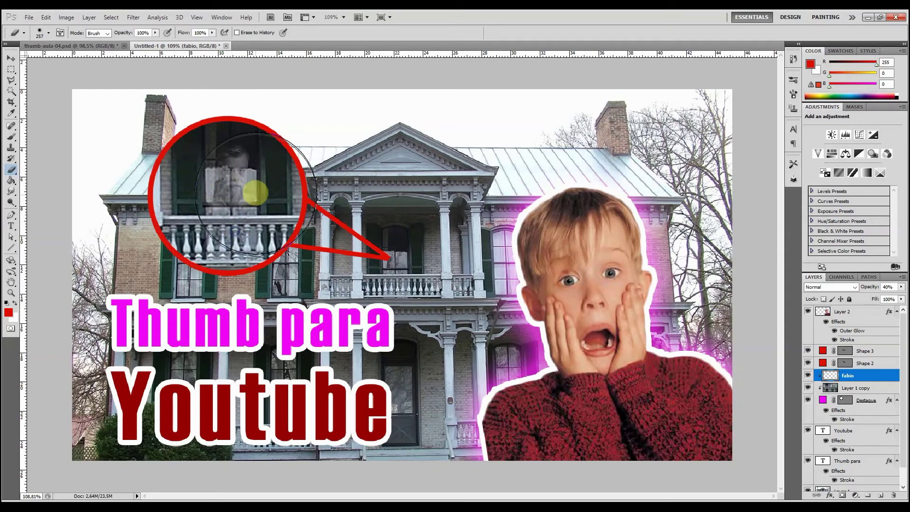
pyautogui.rightClick(247, 190)
pyautogui.moveTo(272, 209); pyautogui.dragTo(248, 209)
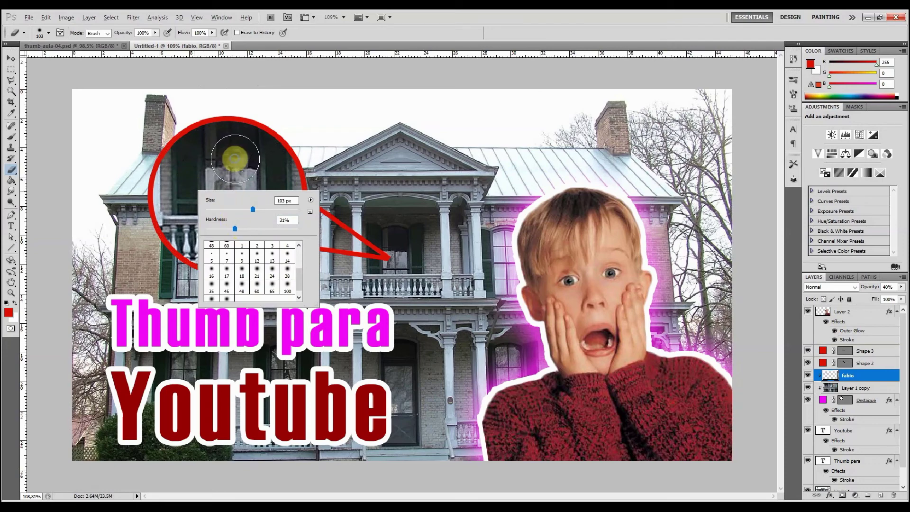
pyautogui.click(233, 152)
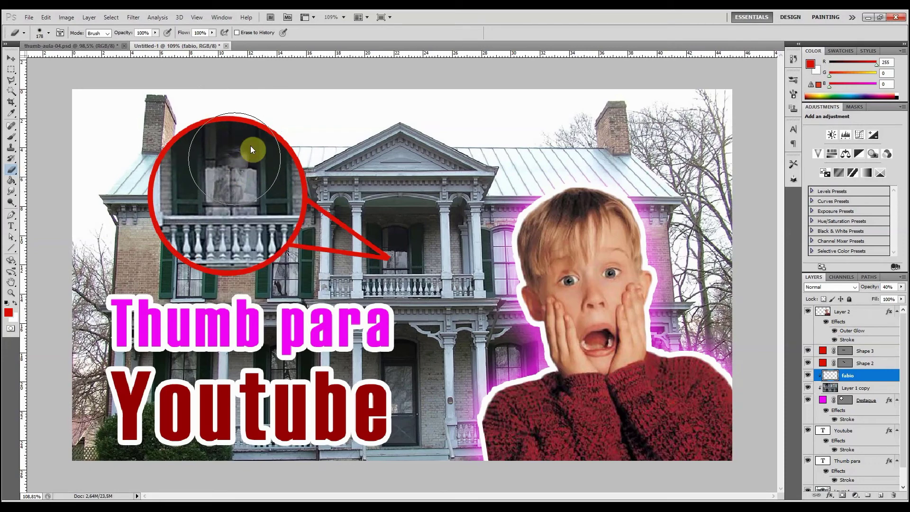
pyautogui.moveTo(243, 240); pyautogui.dragTo(228, 175)
# - Adjust the eraser brush to 180 px with about 74% hardness and close its settings
pyautogui.rightClick(235, 184)
pyautogui.moveTo(329, 217); pyautogui.dragTo(300, 216)
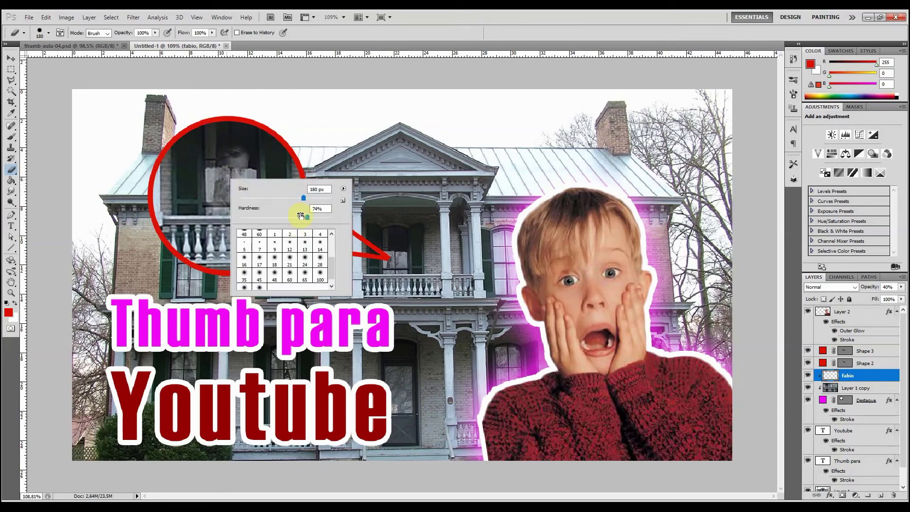
pyautogui.rightClick(166, 144)
pyautogui.press('Escape')
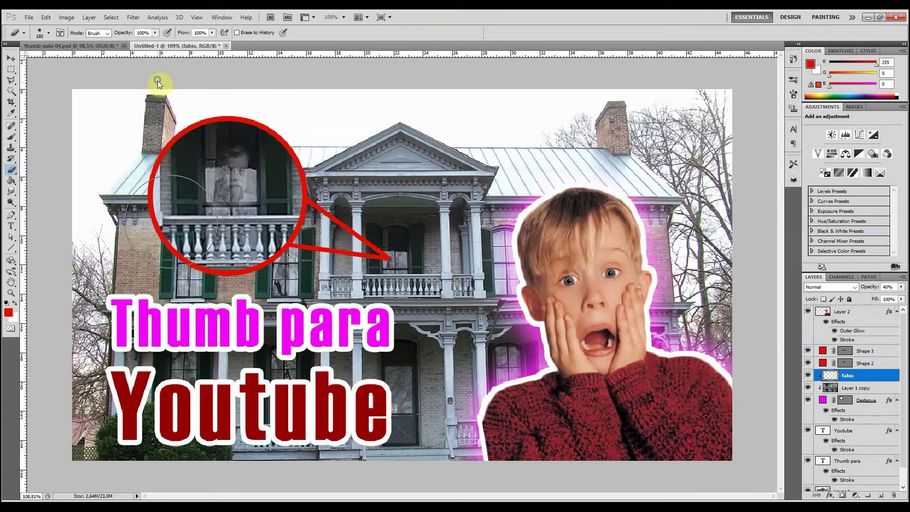
pyautogui.rightClick(180, 189)
pyautogui.press('Return')
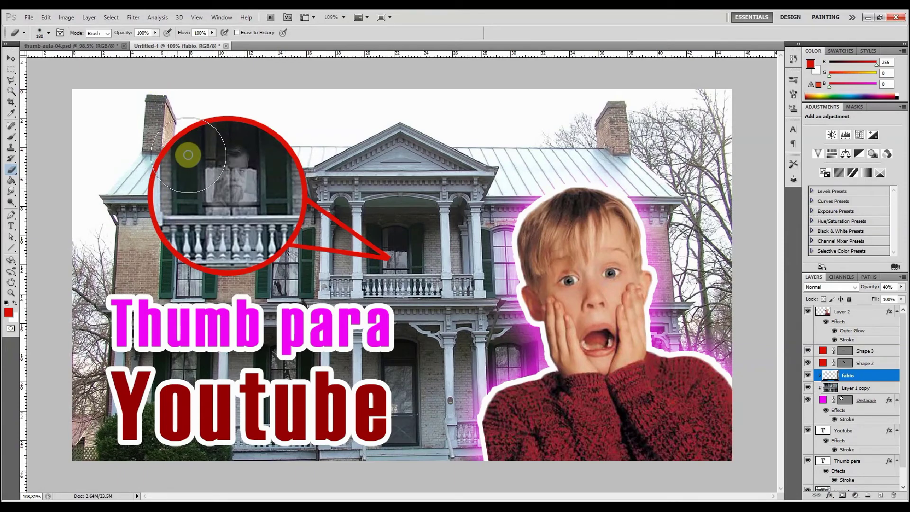
pyautogui.rightClick(187, 150)
pyautogui.press('Return')
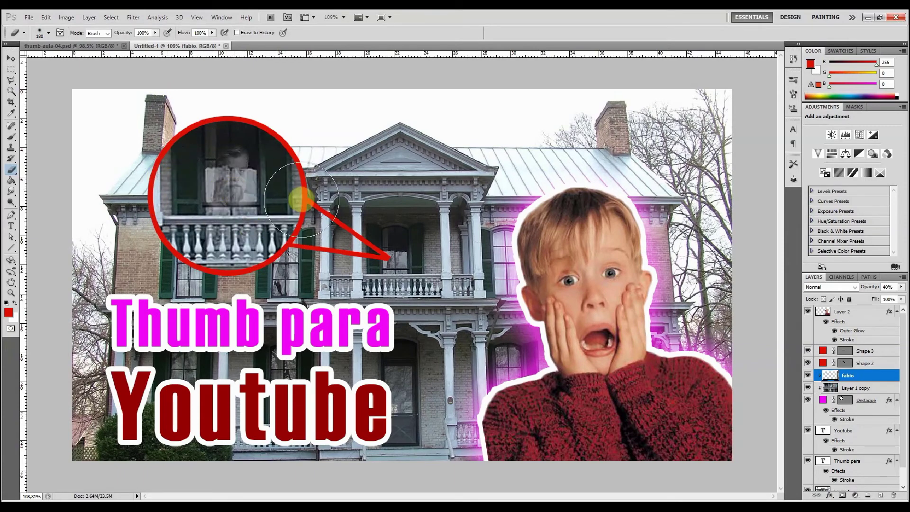
# - Switch to the Move tool and select the Youtube text layer directly on the canvas
pyautogui.click(14, 56)
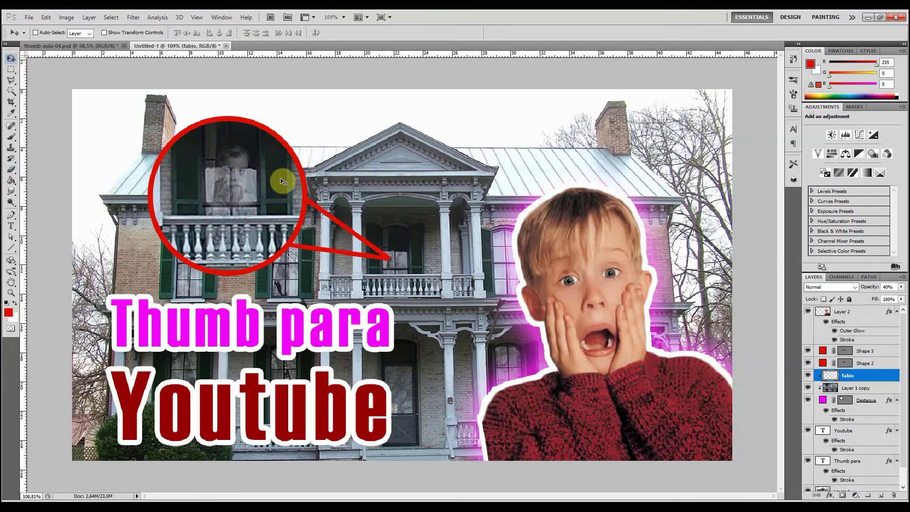
pyautogui.scroll(-2, 287, 184)
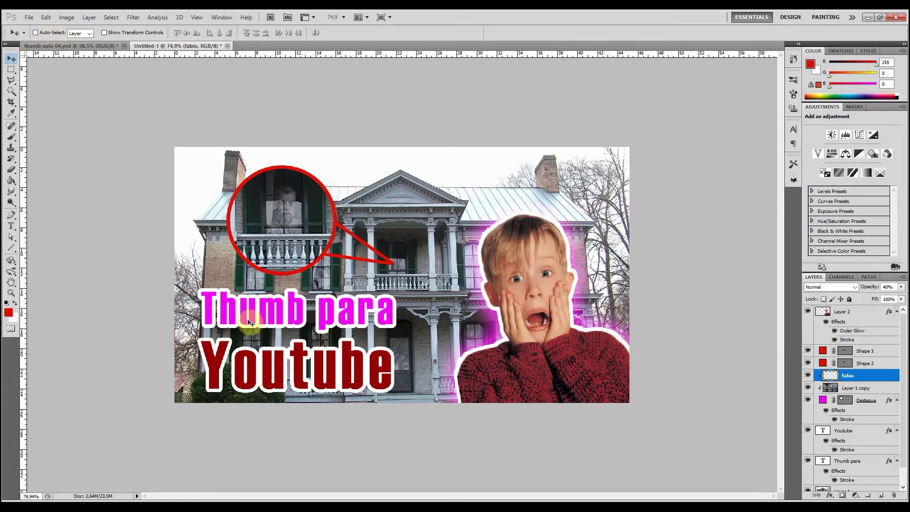
pyautogui.keyDown('ctrl'); pyautogui.click(269, 361); pyautogui.keyUp('ctrl')
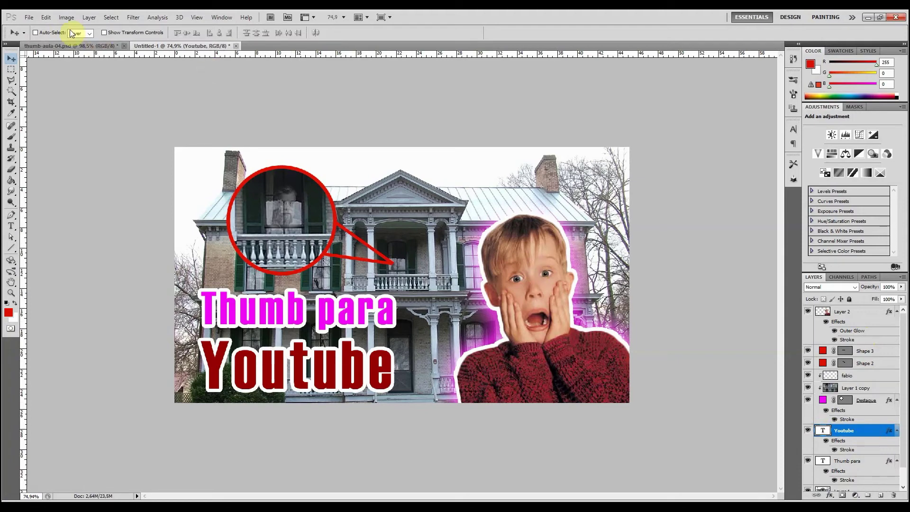
# - Turn on Auto-Select for layers and select the "Thumb para" and "Youtube" text layers in turn directly on the canvas
pyautogui.click(48, 34)
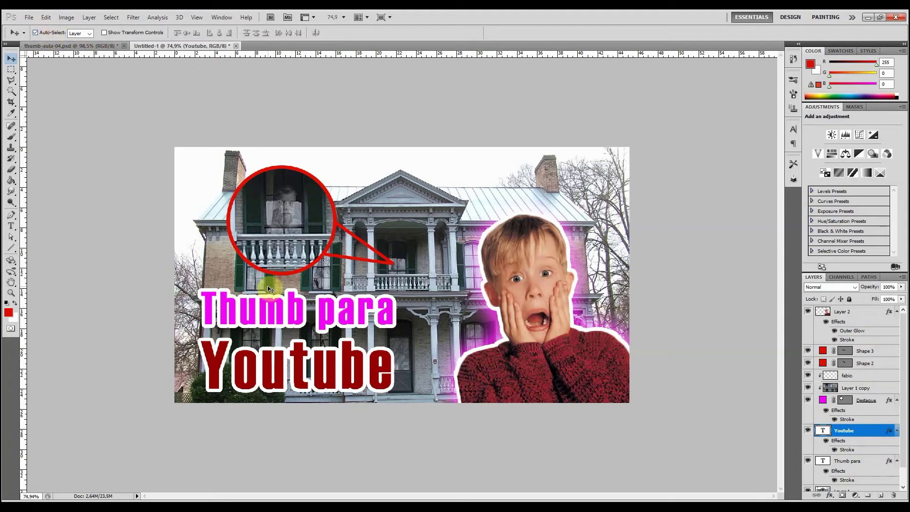
pyautogui.click(286, 318)
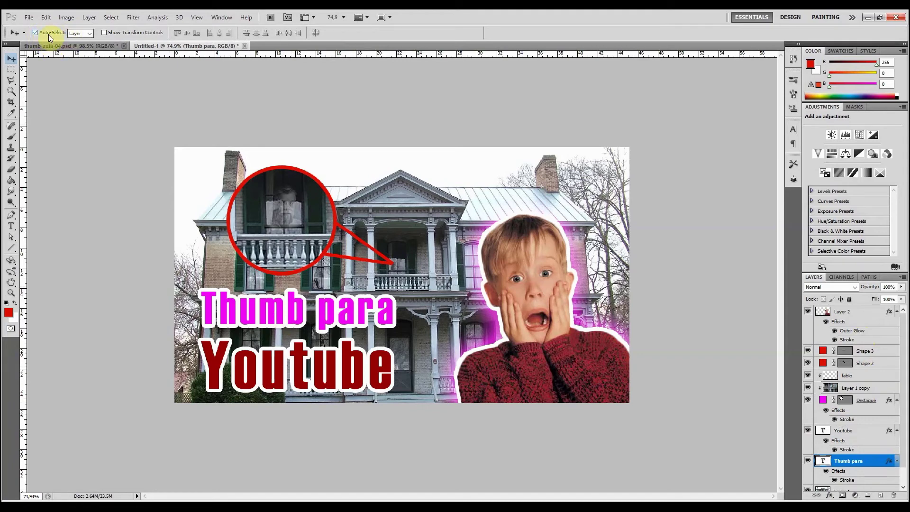
pyautogui.click(301, 367)
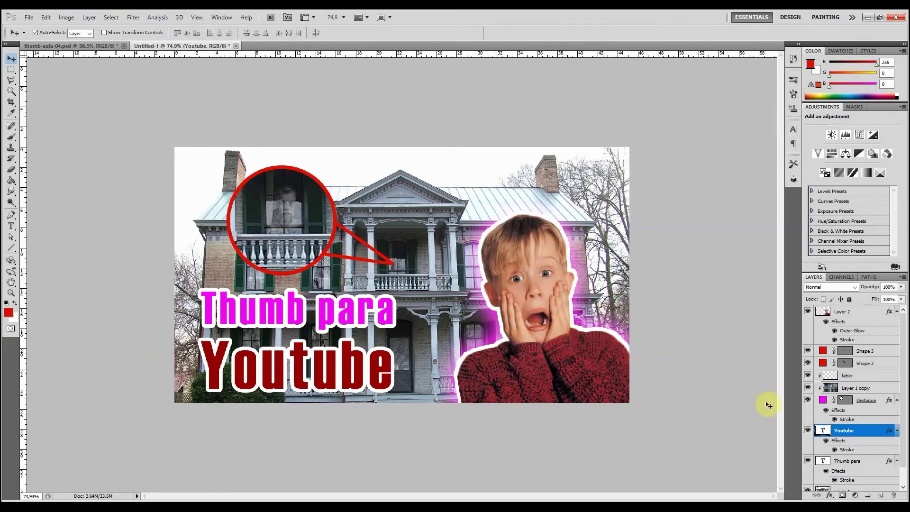
# - Select the cut-out boy on the canvas and copy the layer style of Layer 2
pyautogui.click(564, 290)
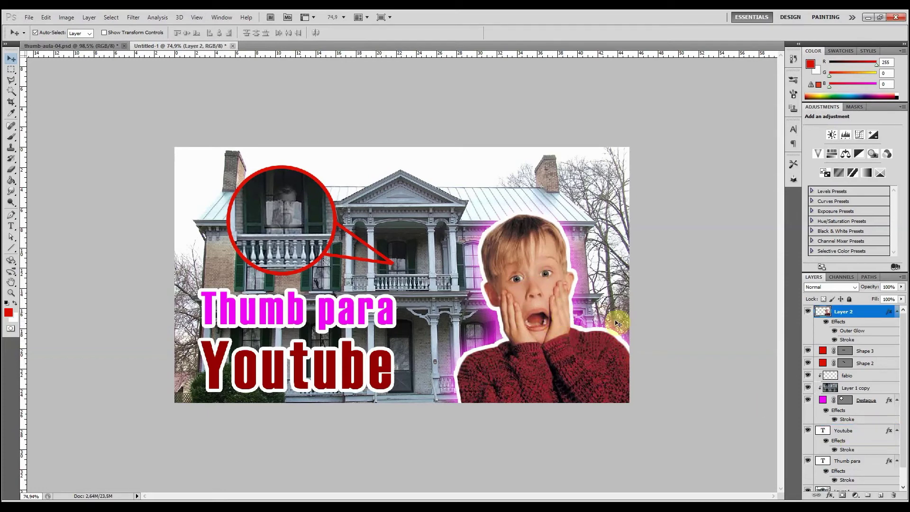
pyautogui.rightClick(844, 312)
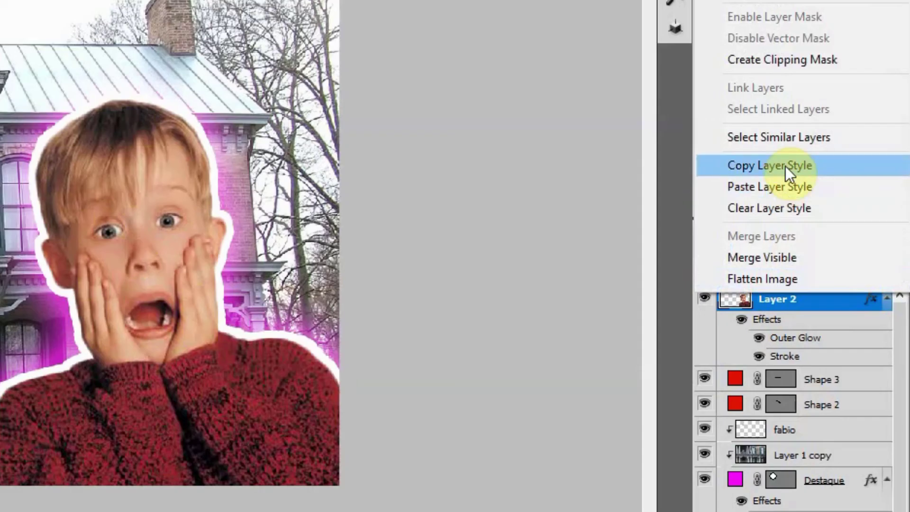
pyautogui.click(786, 166)
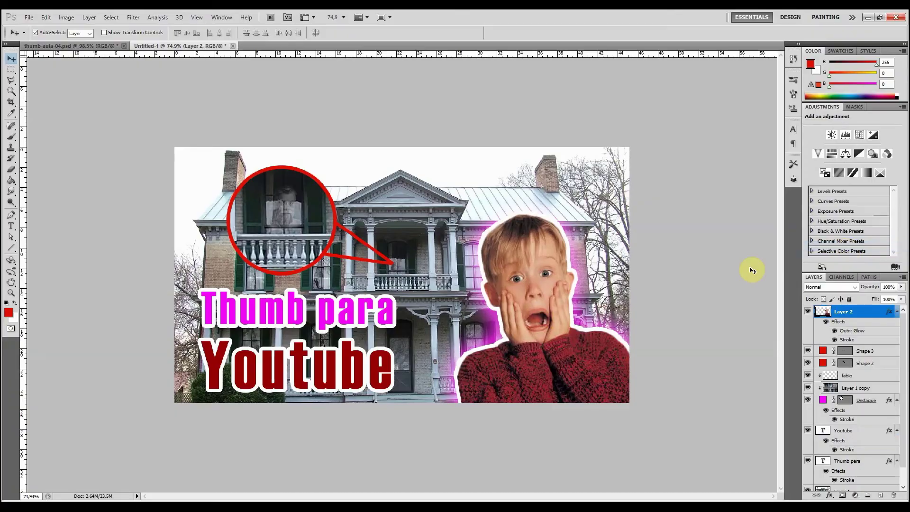
# - Paste the copied outer glow and stroke style onto the Youtube text layer
pyautogui.click(330, 367)
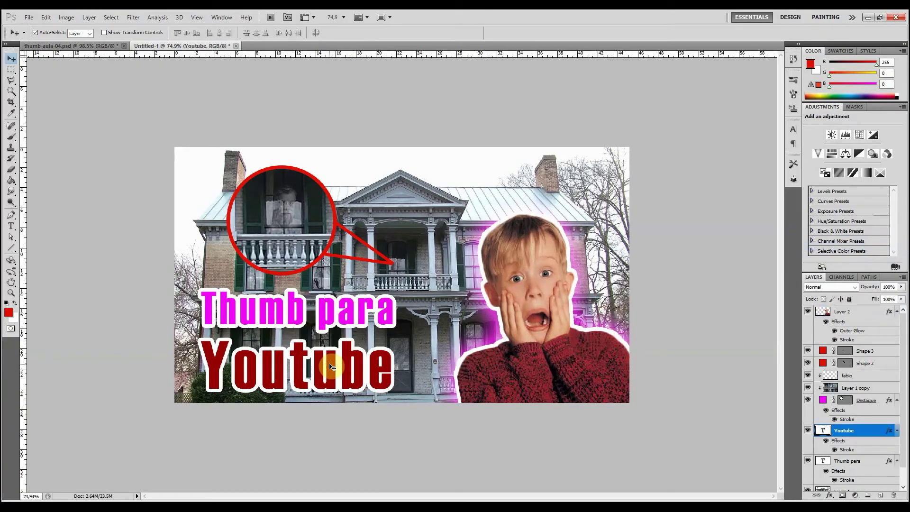
pyautogui.rightClick(844, 431)
pyautogui.click(400, 371)
pyautogui.rightClick(845, 431)
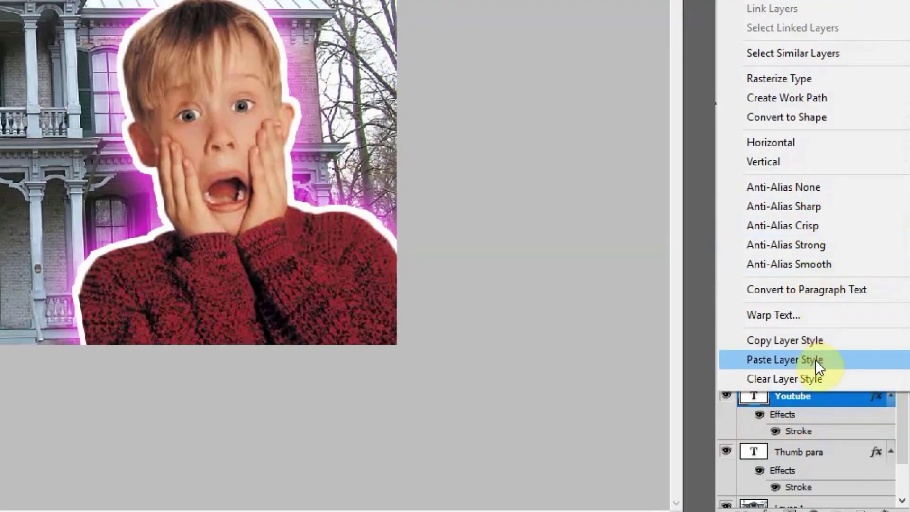
pyautogui.click(816, 359)
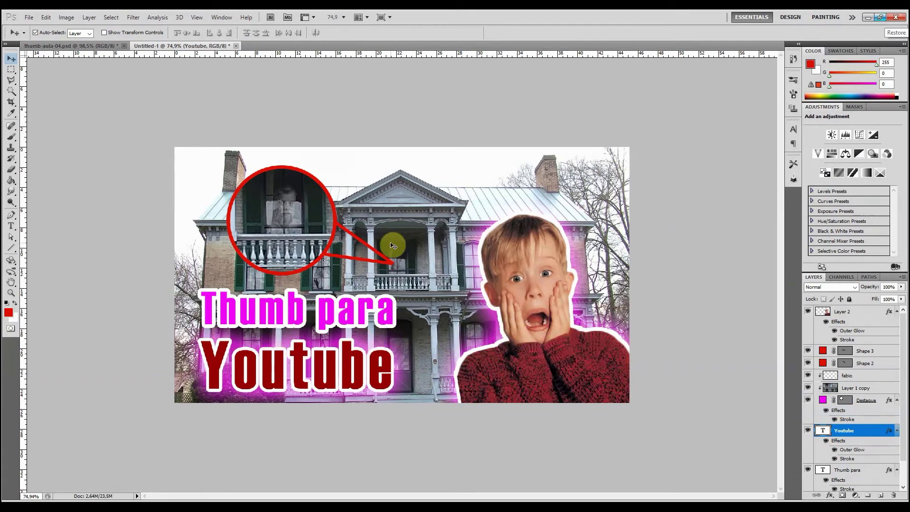
# - Add a new empty layer directly above the boy's layer, Layer 2
pyautogui.click(321, 314)
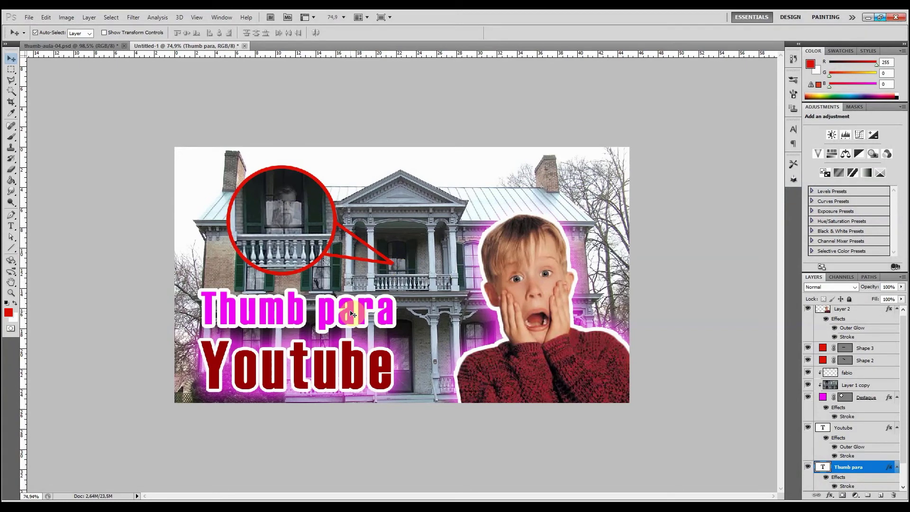
pyautogui.click(392, 203)
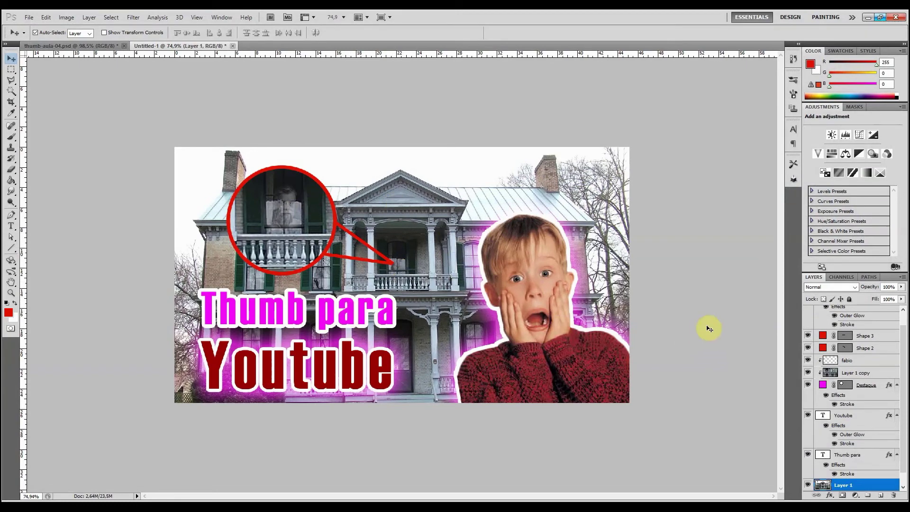
pyautogui.scroll(1, 836, 382)
pyautogui.click(853, 311)
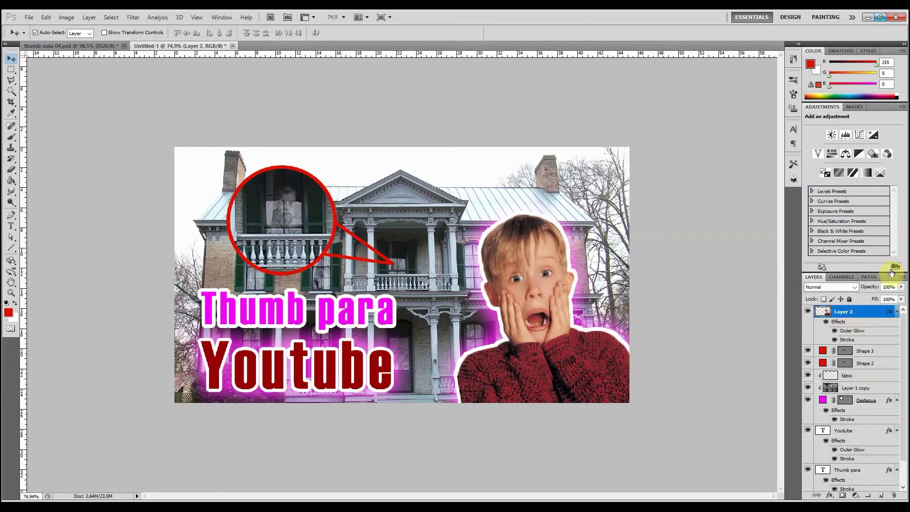
pyautogui.click(882, 496)
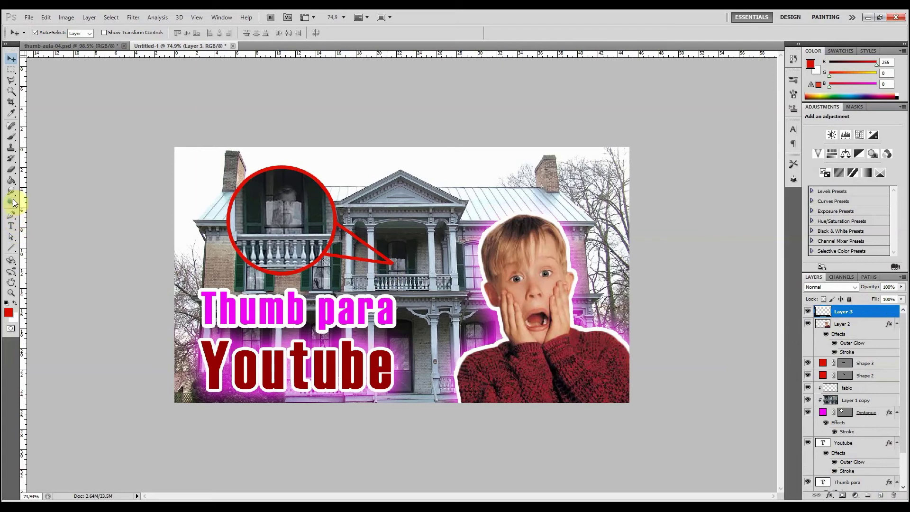
# - Paint the right half of the new layer over the boy with a soft 510 px brush in blue 00a8ff
pyautogui.moveTo(10, 137); pyautogui.dragTo(53, 142)
pyautogui.click(8, 312)
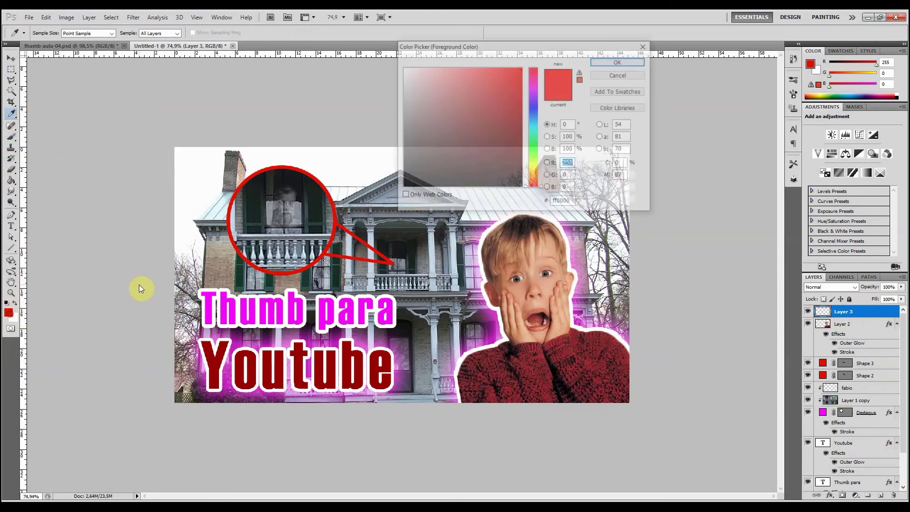
pyautogui.click(533, 120)
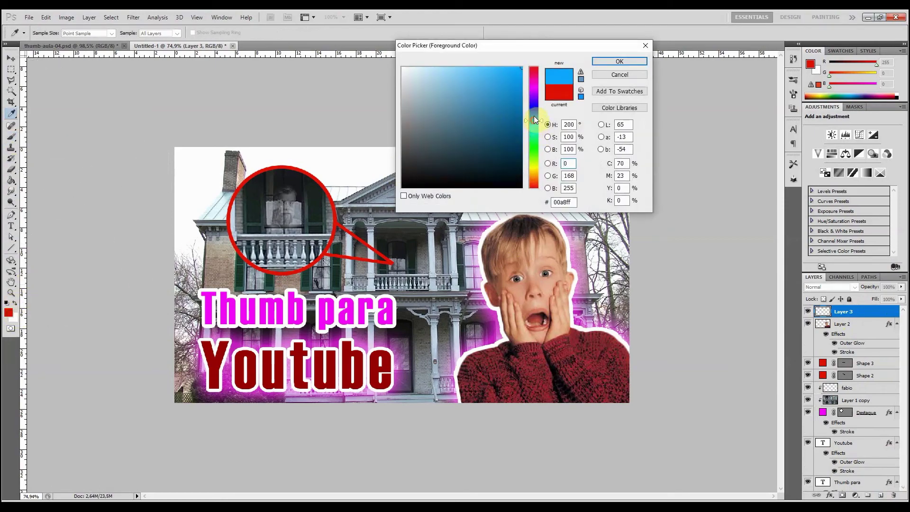
pyautogui.click(617, 62)
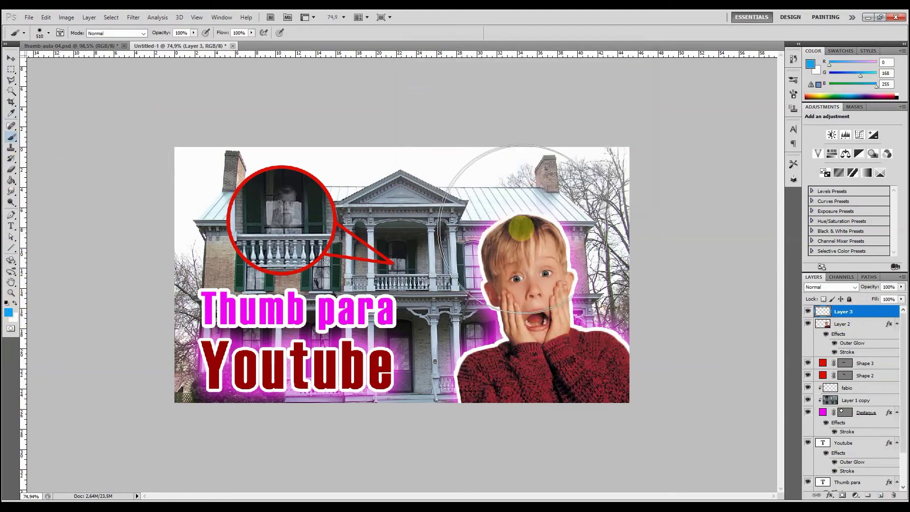
pyautogui.moveTo(558, 153)
pyautogui.mouseDown()
pyautogui.moveTo(613, 382)
pyautogui.moveTo(481, 151)
pyautogui.moveTo(493, 236)
pyautogui.moveTo(493, 376)
pyautogui.mouseUp()
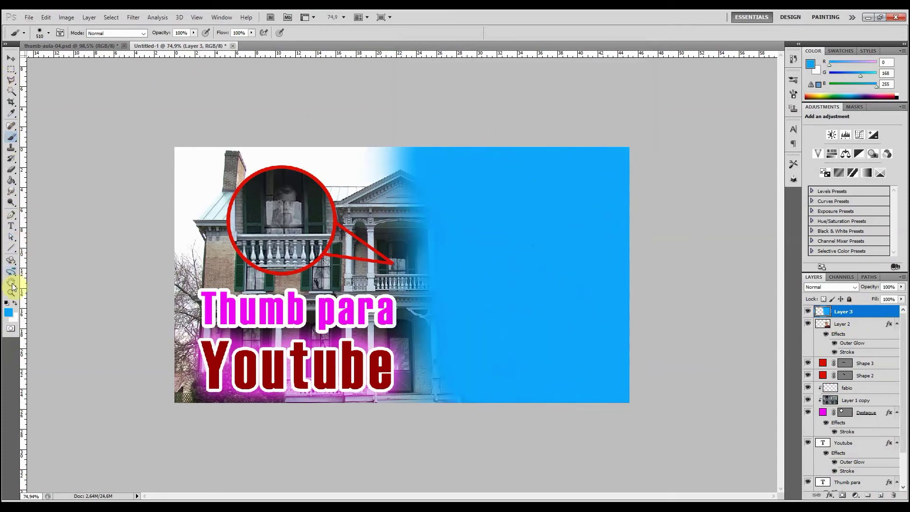
# - Paint the left half of the same layer yellow-green (R 216, G 255, B 0) with the 510 px brush
pyautogui.click(9, 312)
pyautogui.moveTo(532, 176); pyautogui.dragTo(536, 165)
pyautogui.click(618, 61)
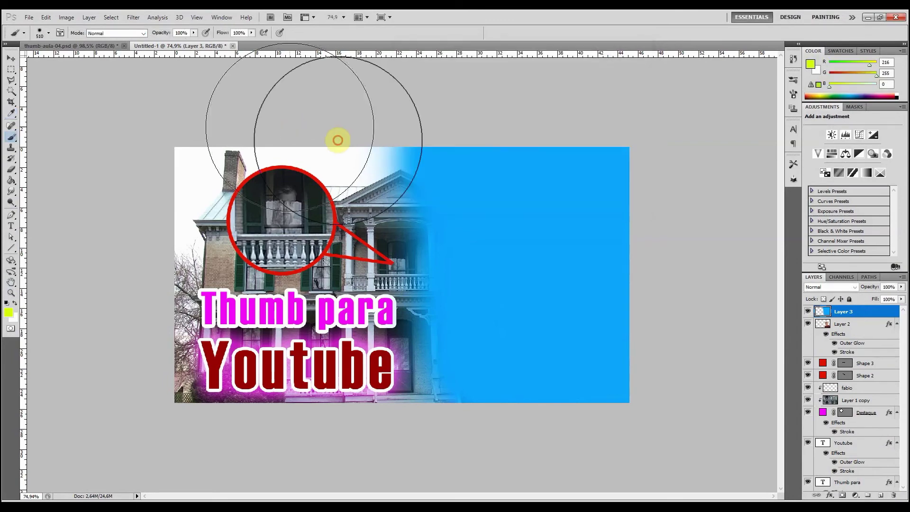
pyautogui.moveTo(337, 138)
pyautogui.mouseDown()
pyautogui.moveTo(347, 173)
pyautogui.moveTo(162, 447)
pyautogui.mouseUp()
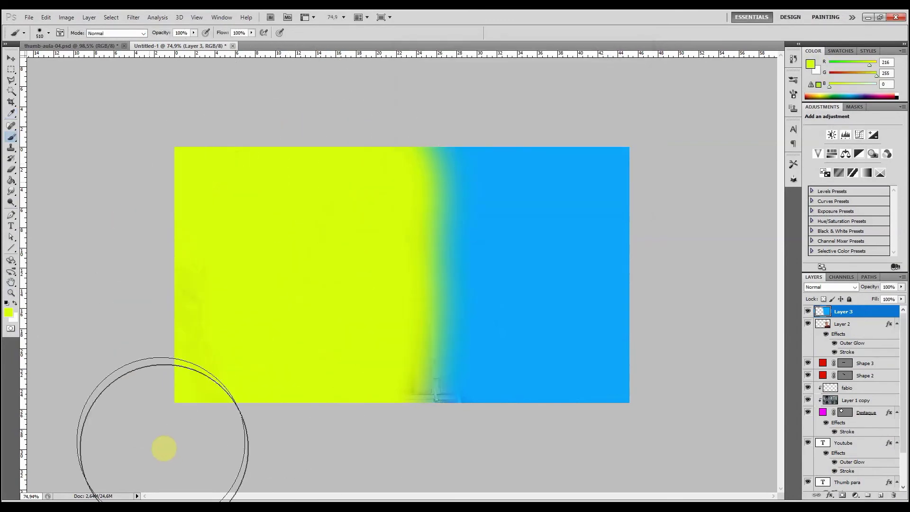
# - Try successive blend modes on the painted colour layer, compare Soft Light with its neighbouring modes, and settle on Soft Light
pyautogui.click(11, 58)
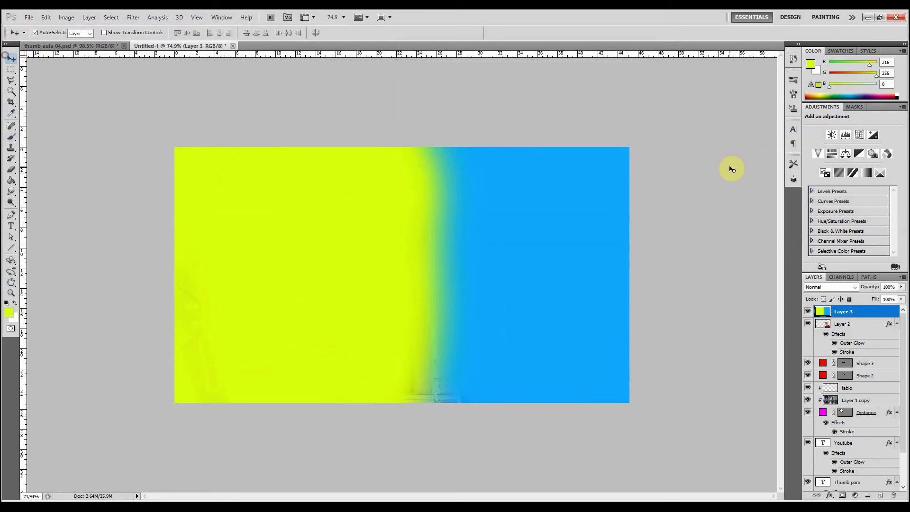
pyautogui.click(834, 289)
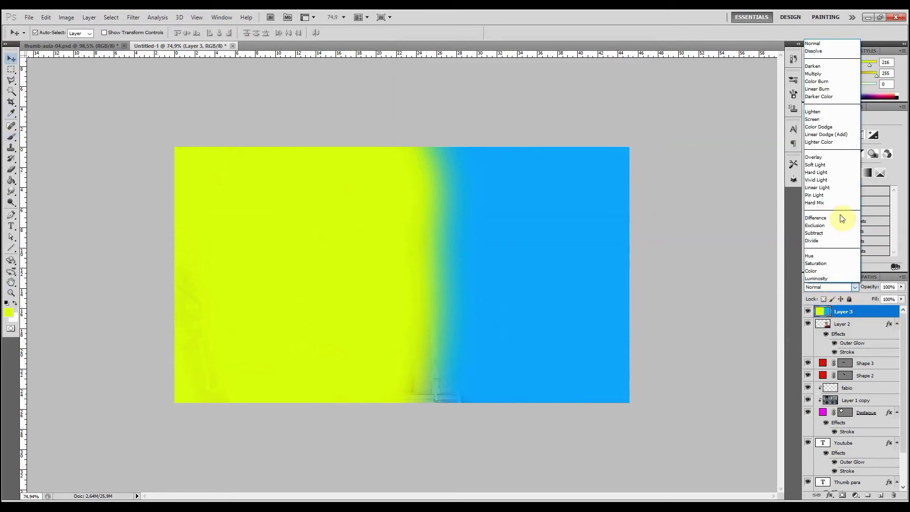
pyautogui.click(819, 50)
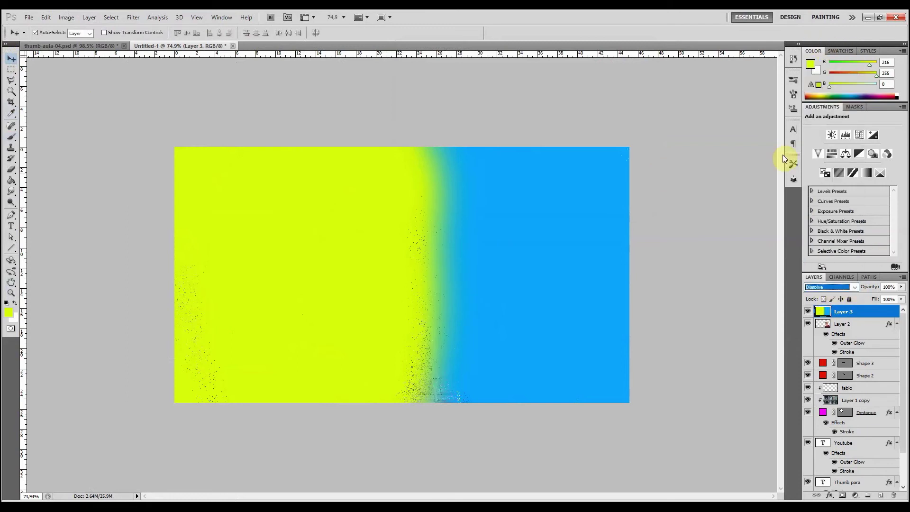
pyautogui.press('Down')
pyautogui.press('Down')
pyautogui.press('Down')
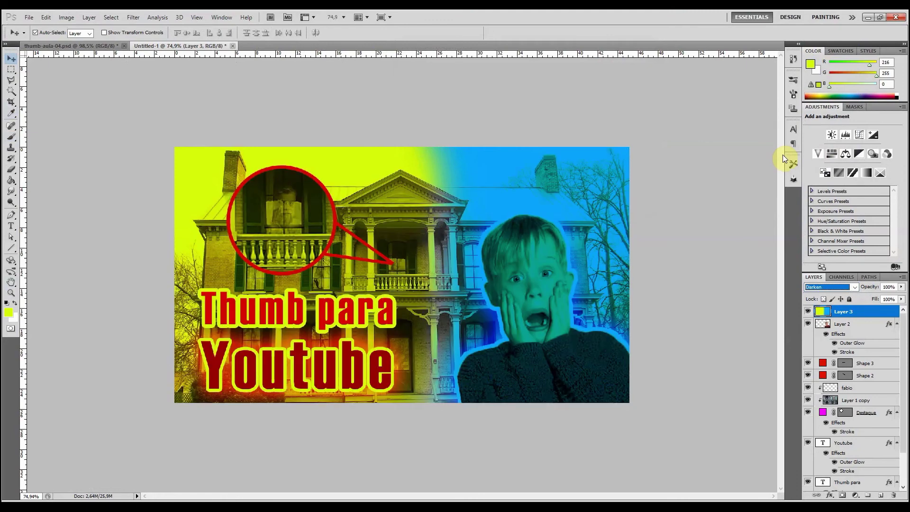
pyautogui.press('Down')
pyautogui.press('Down')
pyautogui.press('Down')
pyautogui.press('Down')
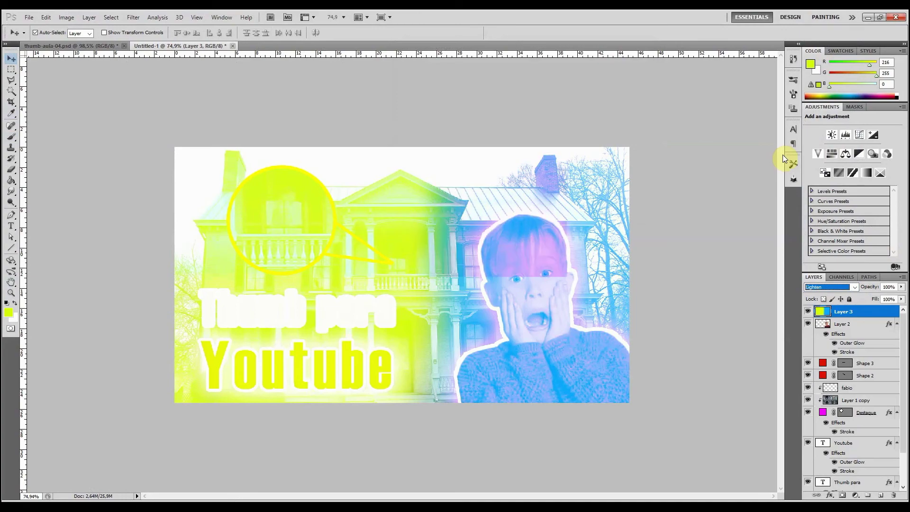
pyautogui.press('Down')
pyautogui.press('Down')
pyautogui.press('Down')
pyautogui.press('Down')
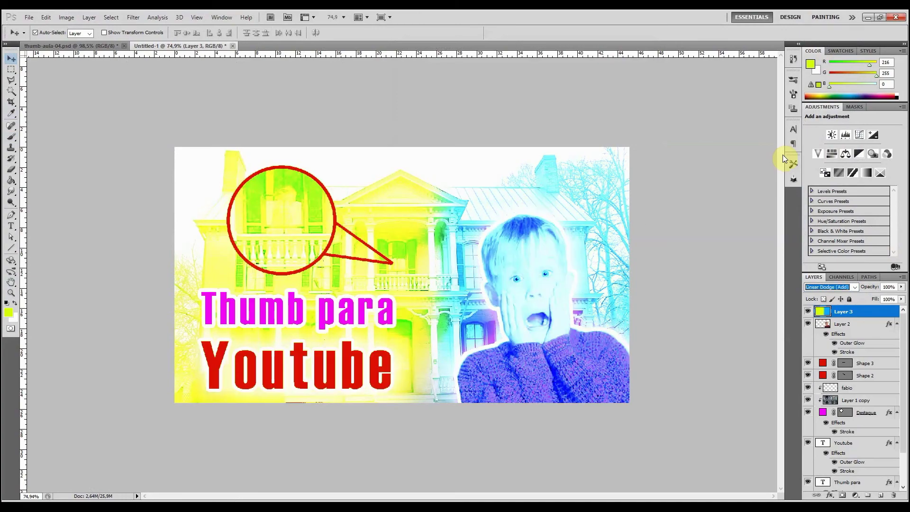
pyautogui.press('Down')
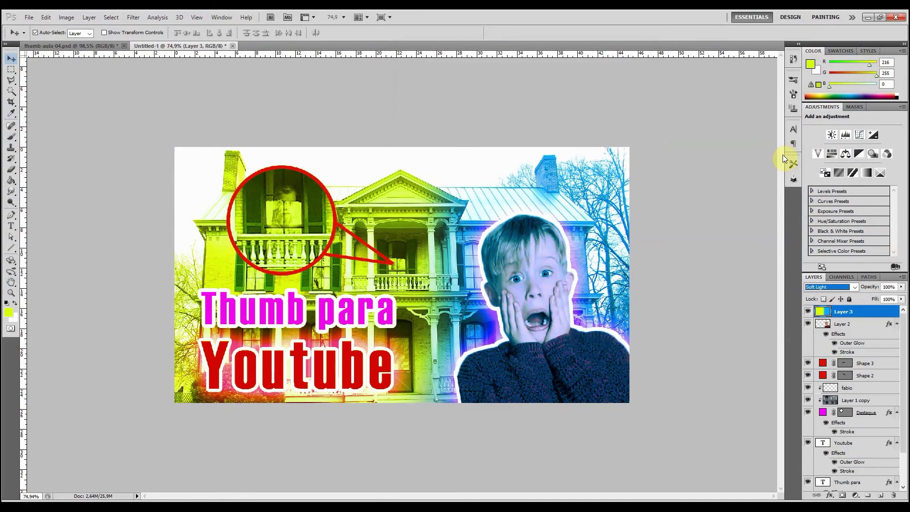
pyautogui.press('Down')
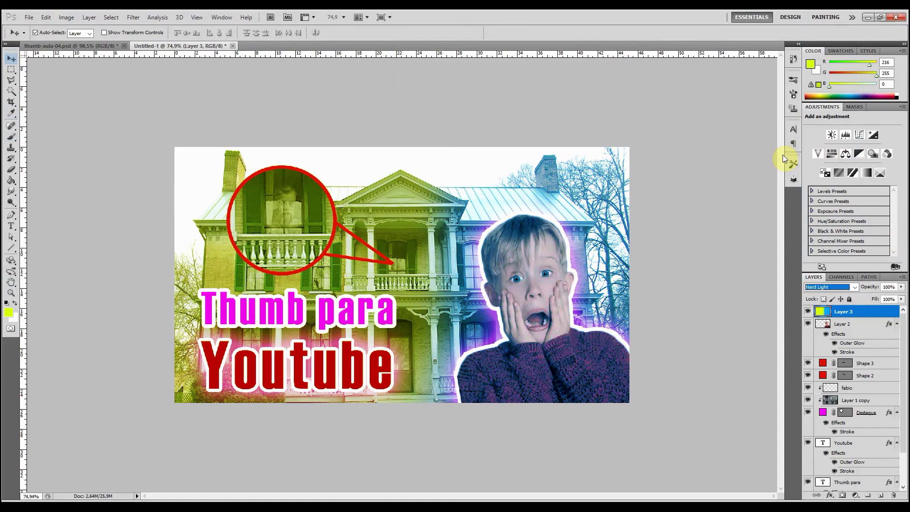
pyautogui.press('Up')
pyautogui.press('Up')
pyautogui.press('Down')
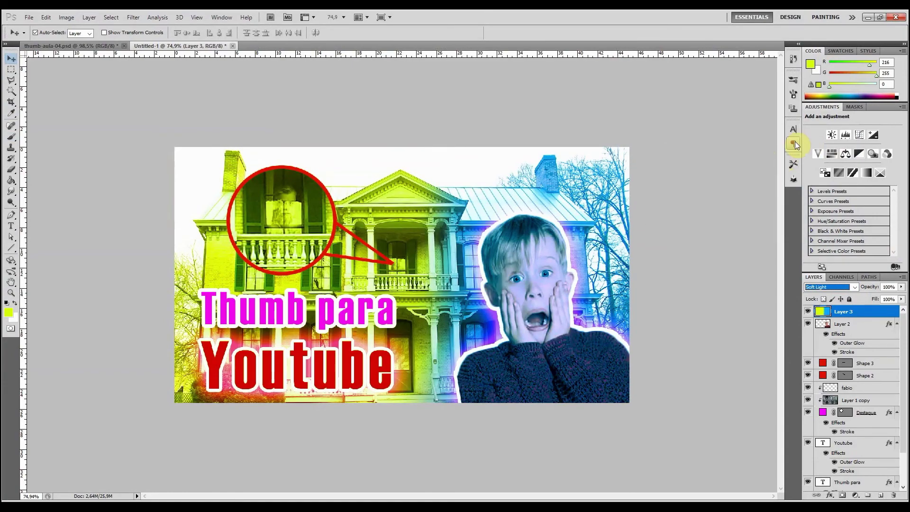
pyautogui.press('Up')
pyautogui.press('Down')
pyautogui.press('Up')
pyautogui.press('Down')
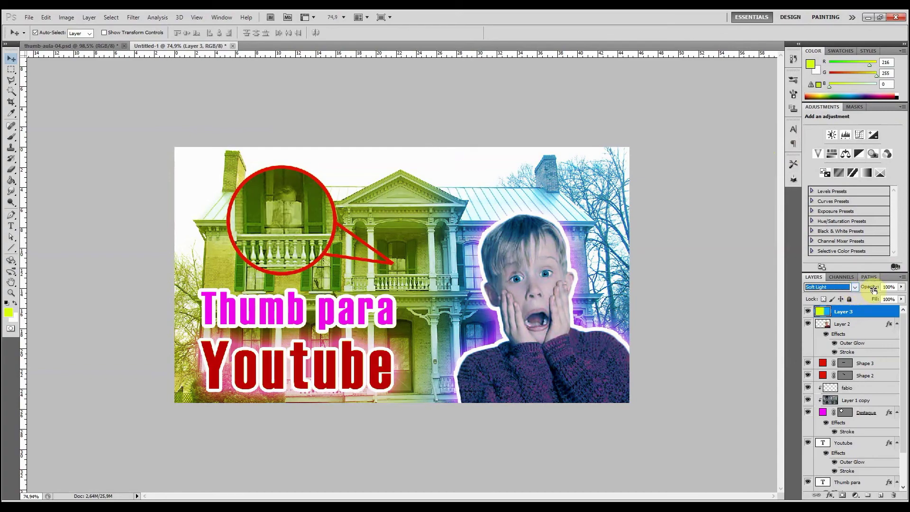
# - Set the opacity of the painted colour layer, Layer 3, to 50%
pyautogui.click(888, 287)
pyautogui.write('50')
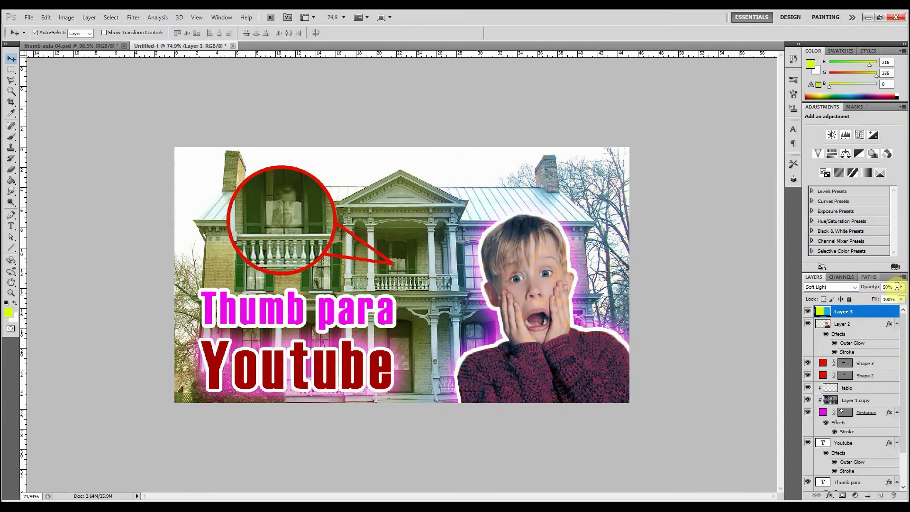
pyautogui.click(888, 286)
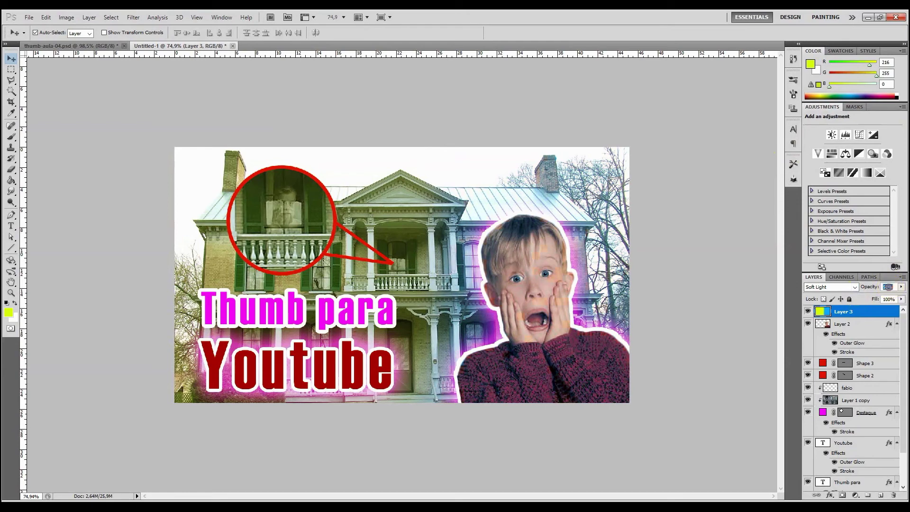
pyautogui.write('50')
pyautogui.write('3')
pyautogui.write('0')
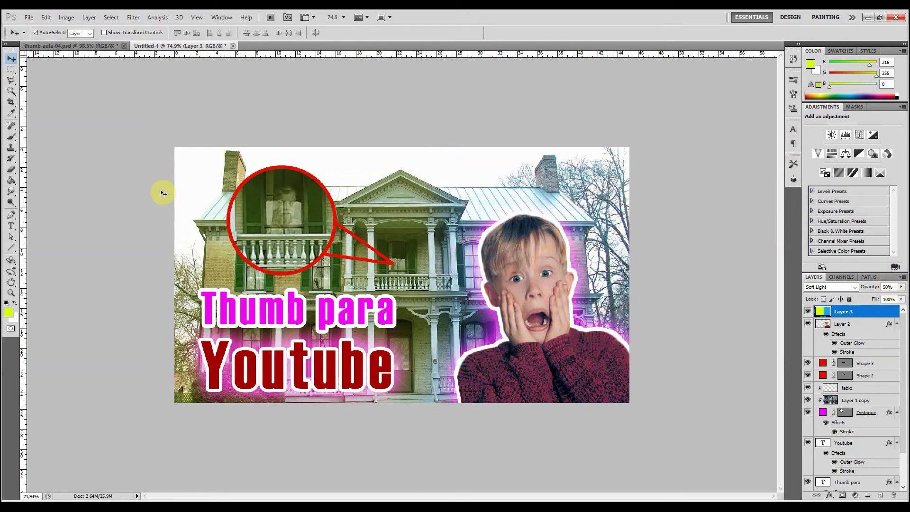
pyautogui.click(531, 304)
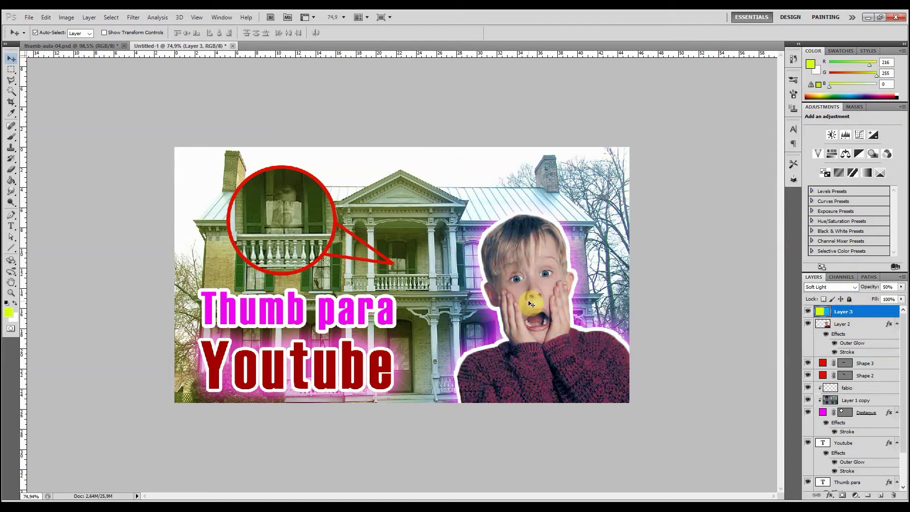